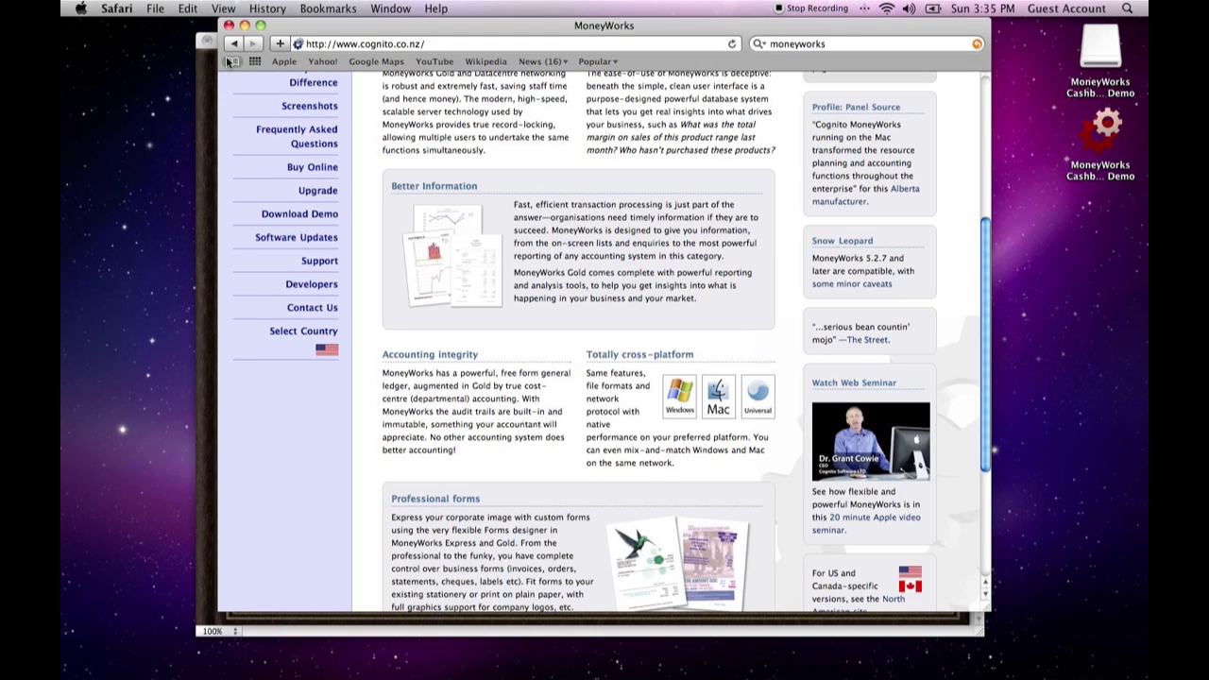
- Close the browser window and switch to the MoneyWorks Cashbook Demo
click(228, 26)
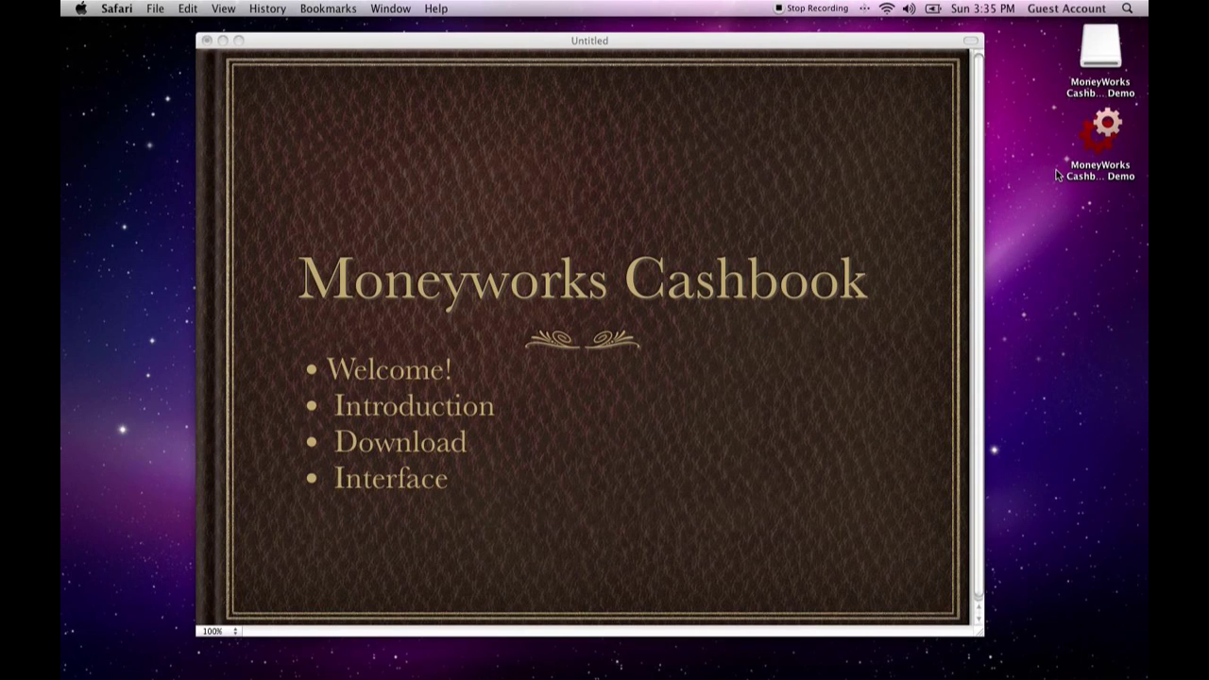
double_click(1098, 130)
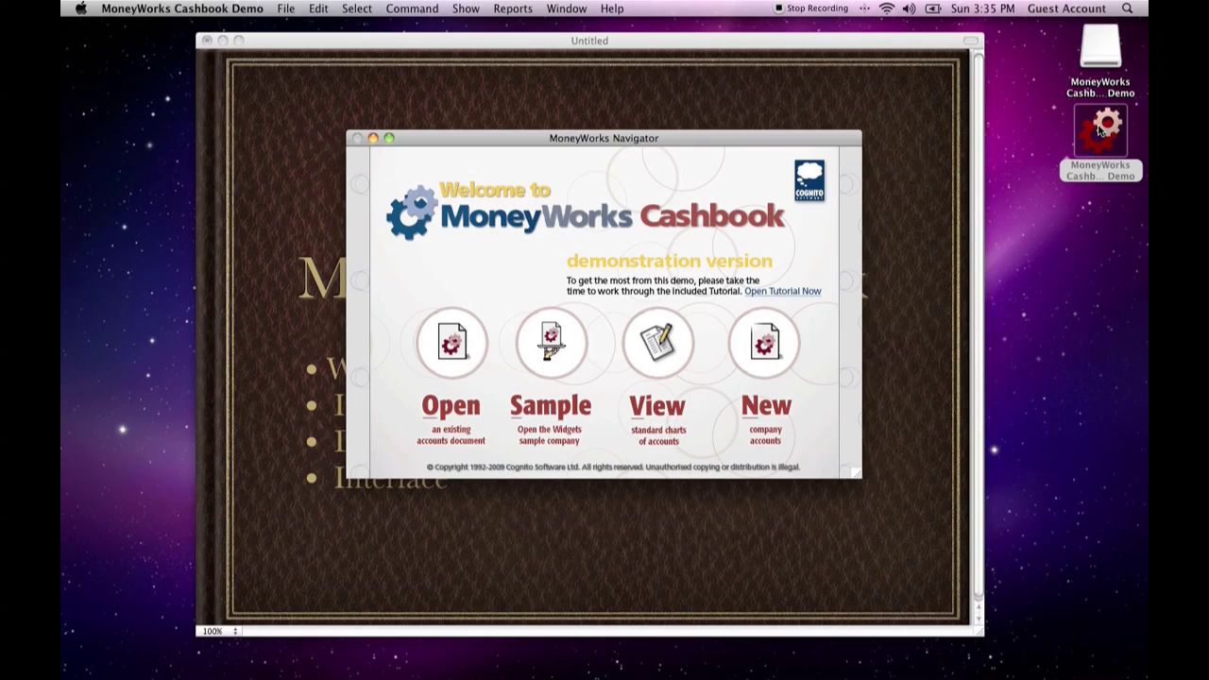
mouse_move(661, 139)
mouse_down()
mouse_move(656, 127)
mouse_move(662, 155)
mouse_up()
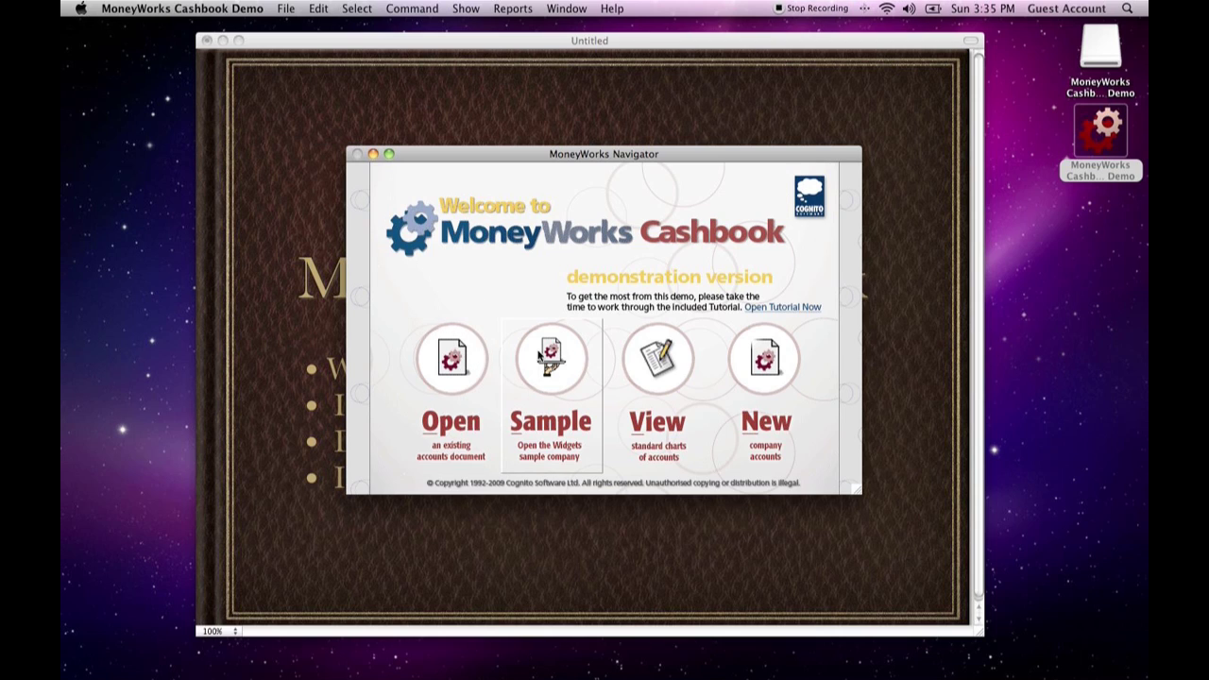
- Create new company accounts in a file named Finances saved on the Desktop
click(771, 365)
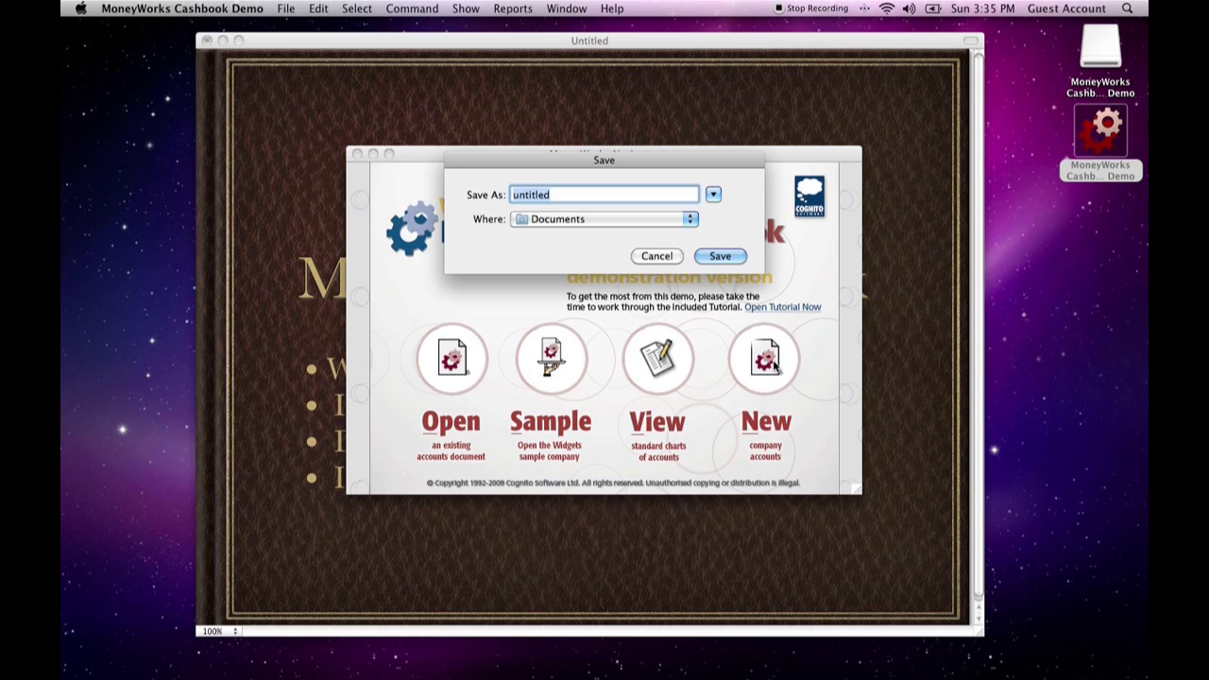
click(683, 217)
click(624, 299)
text(Finances)
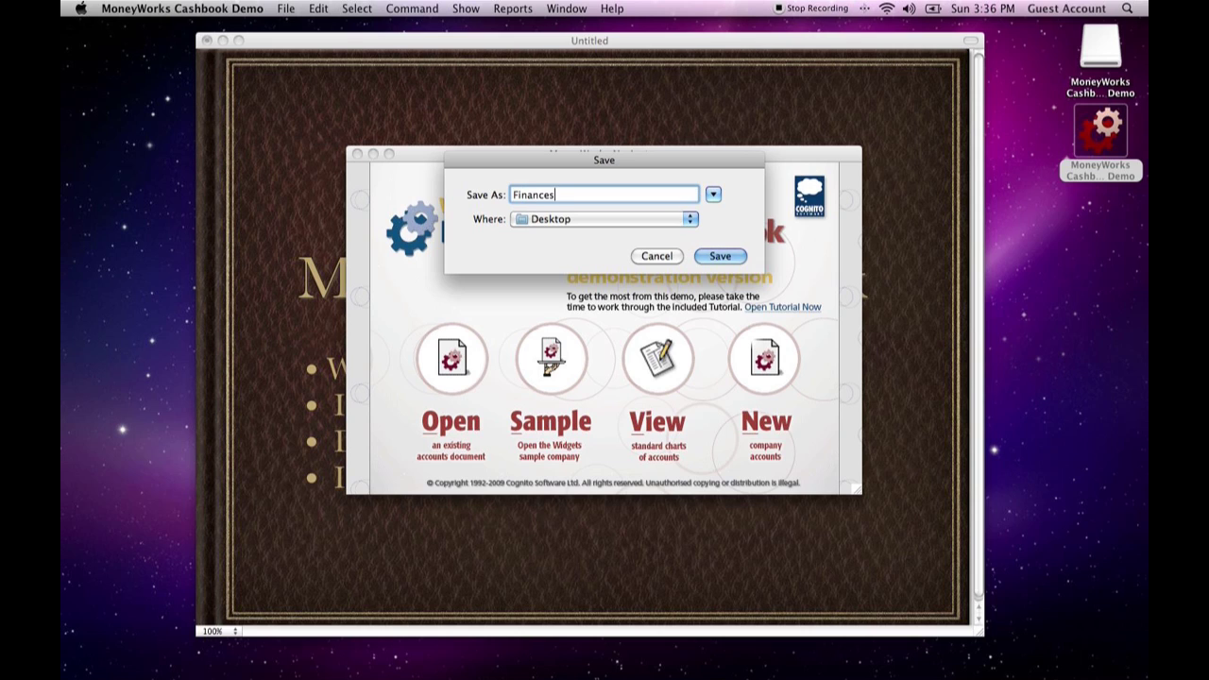
key(Return)
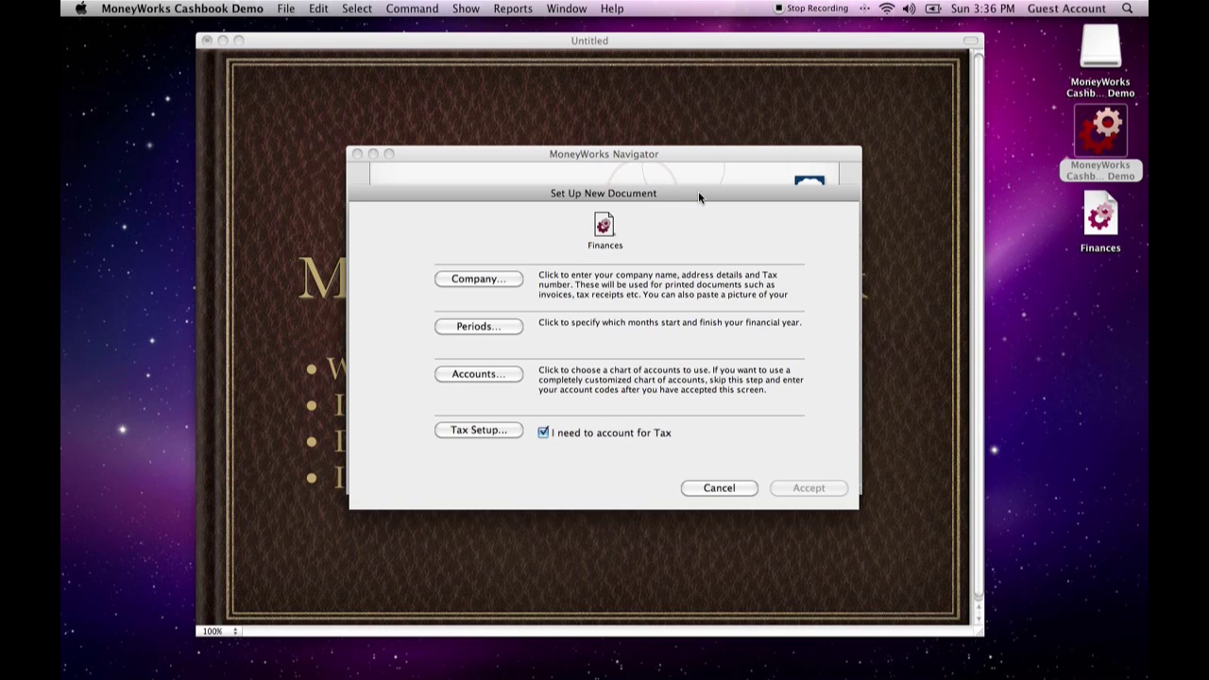
- Set the company name to "Your name here" and accept a Jan-Dec financial year starting in 2010
click(459, 282)
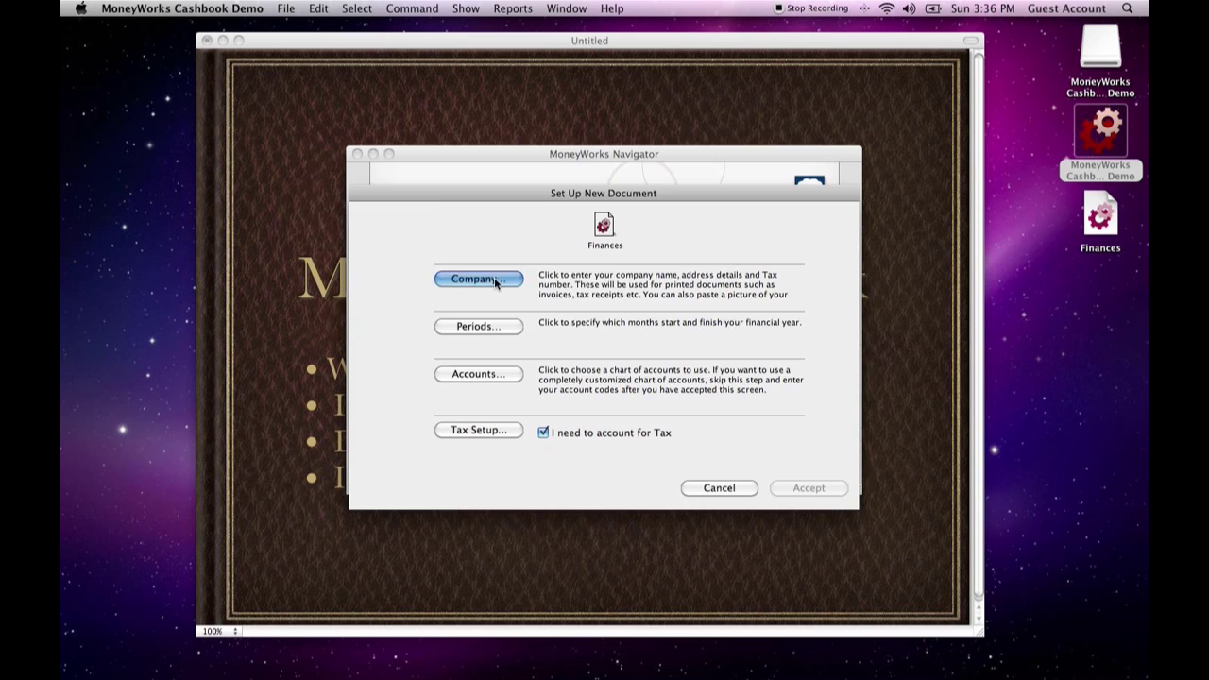
text(Your name here)
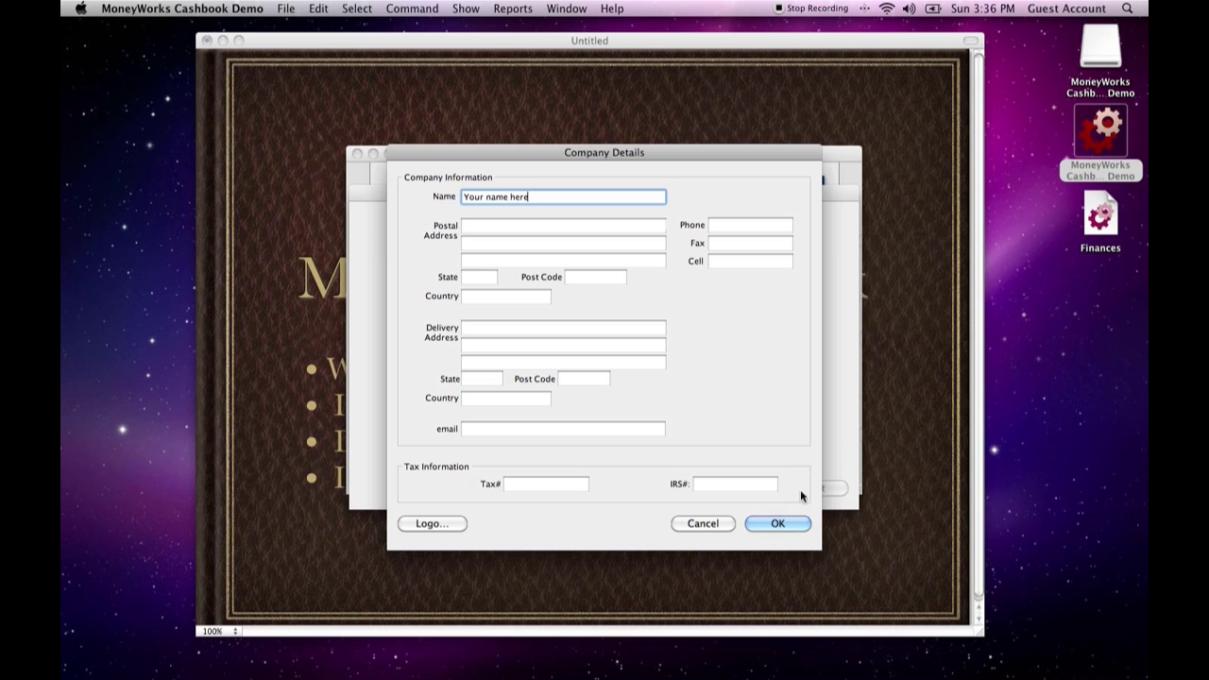
click(775, 523)
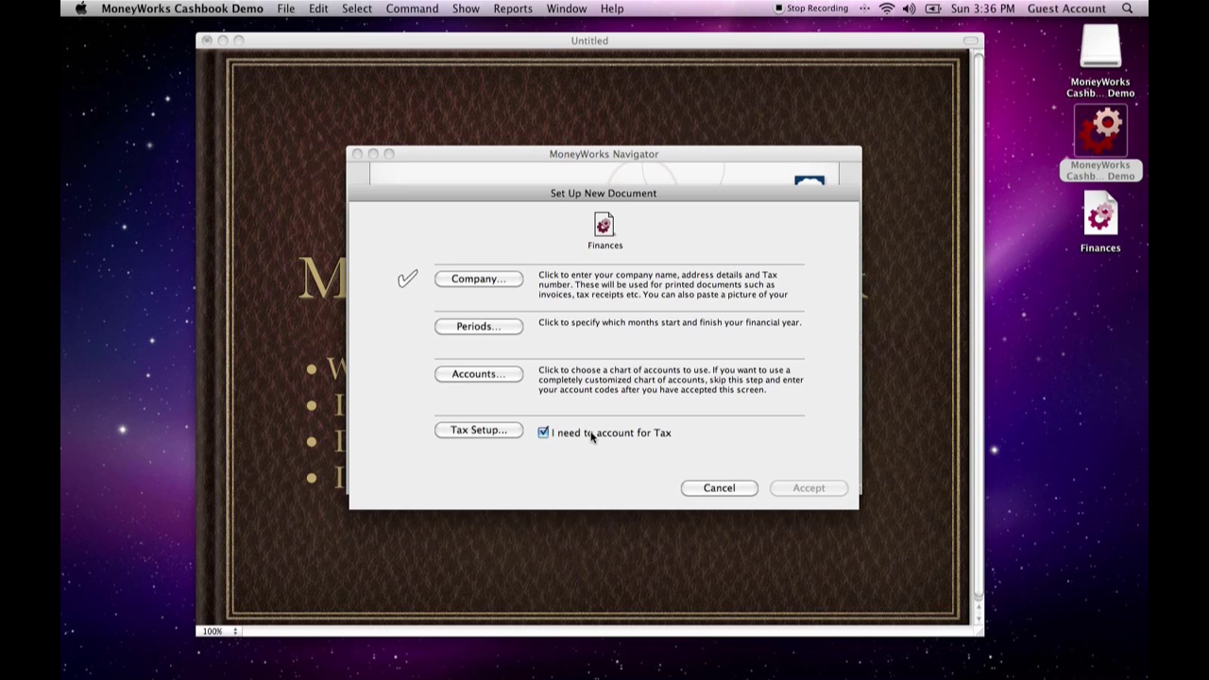
click(509, 331)
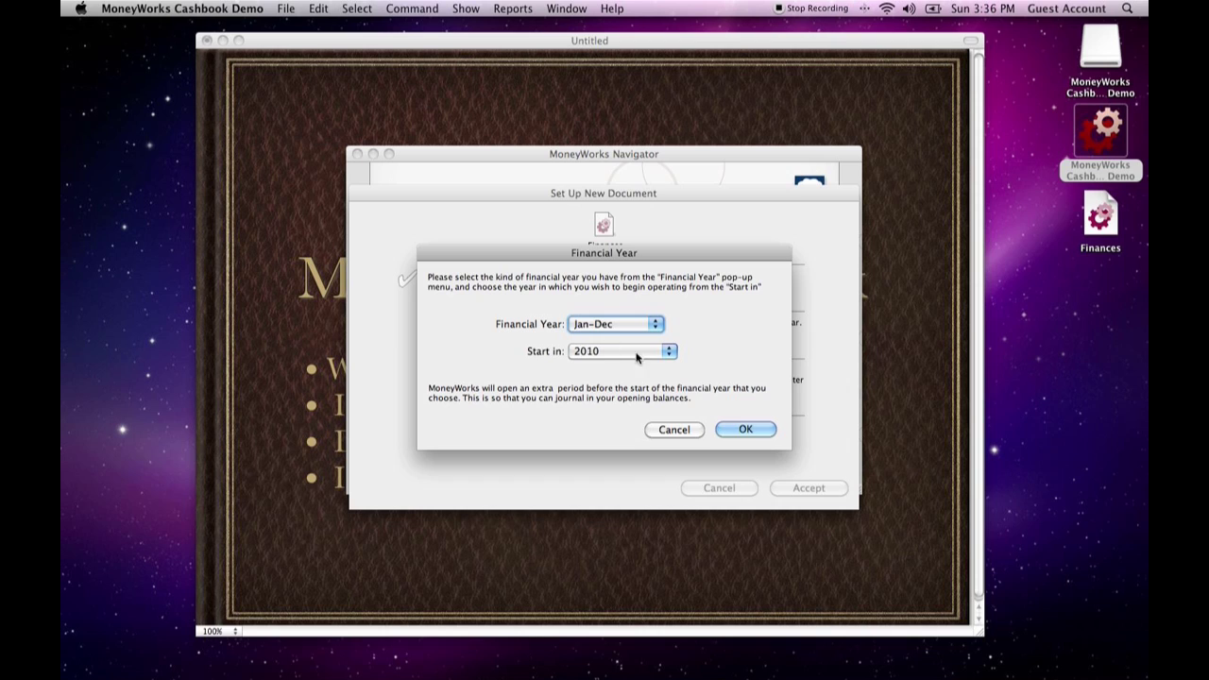
click(743, 430)
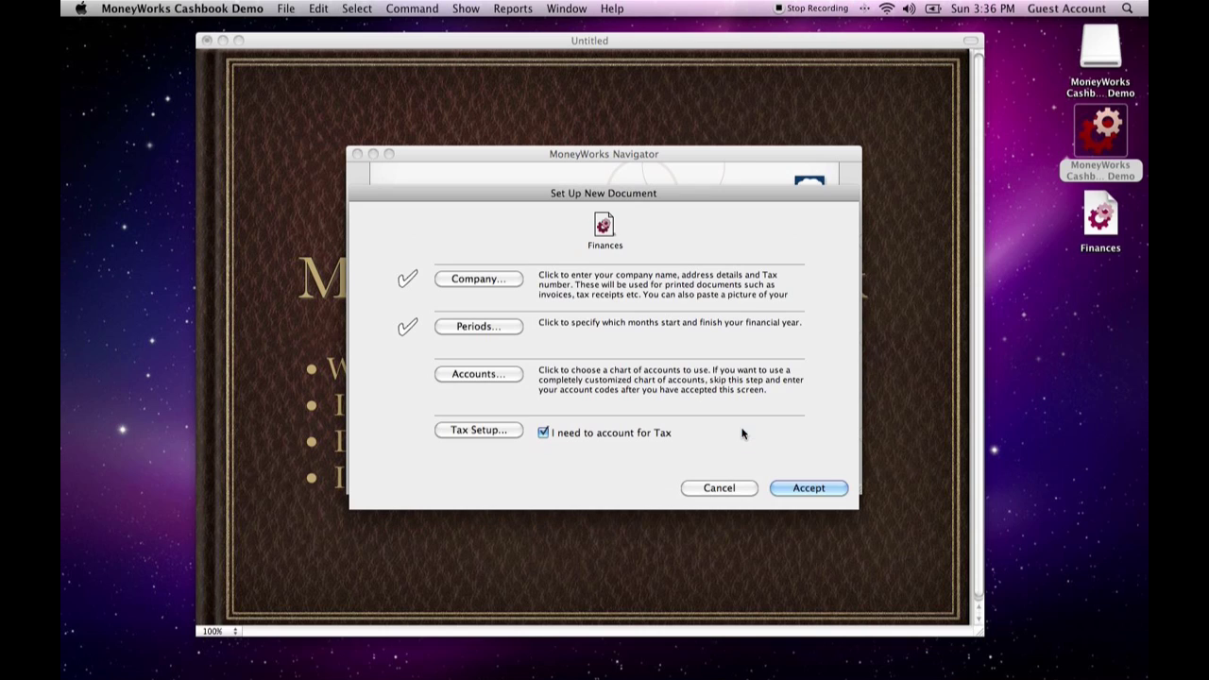
- Use the Student company type with USA [Sales tax] localisation as the chart of accounts
click(469, 376)
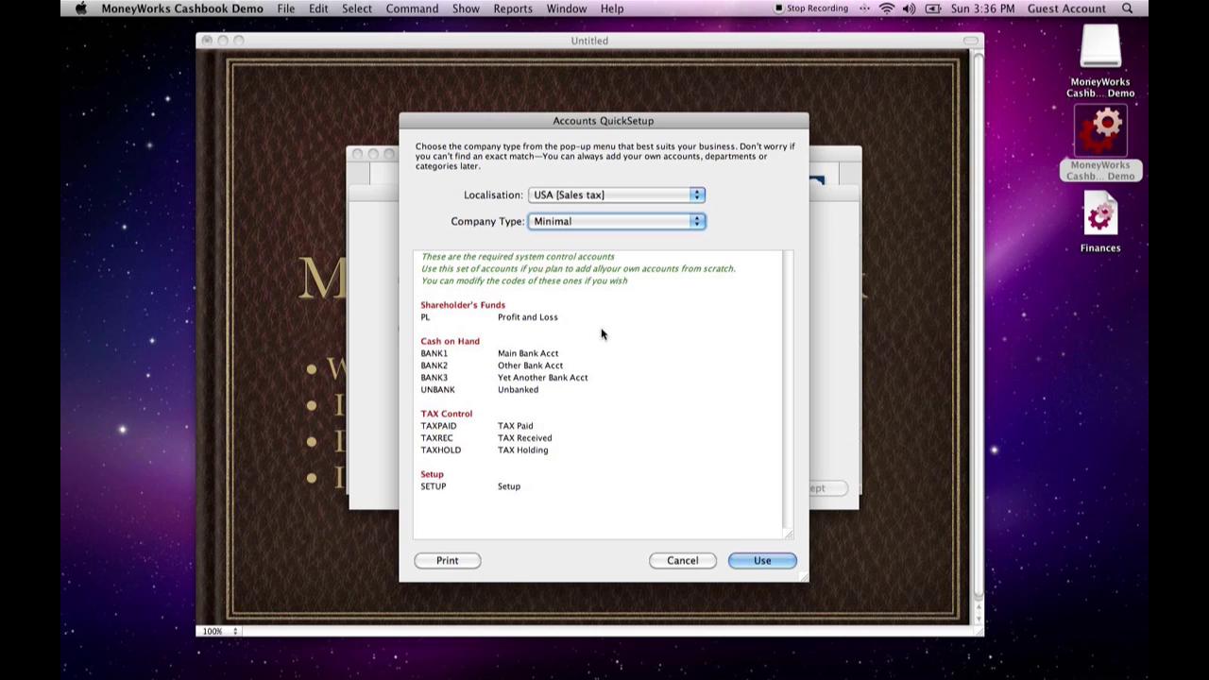
click(609, 223)
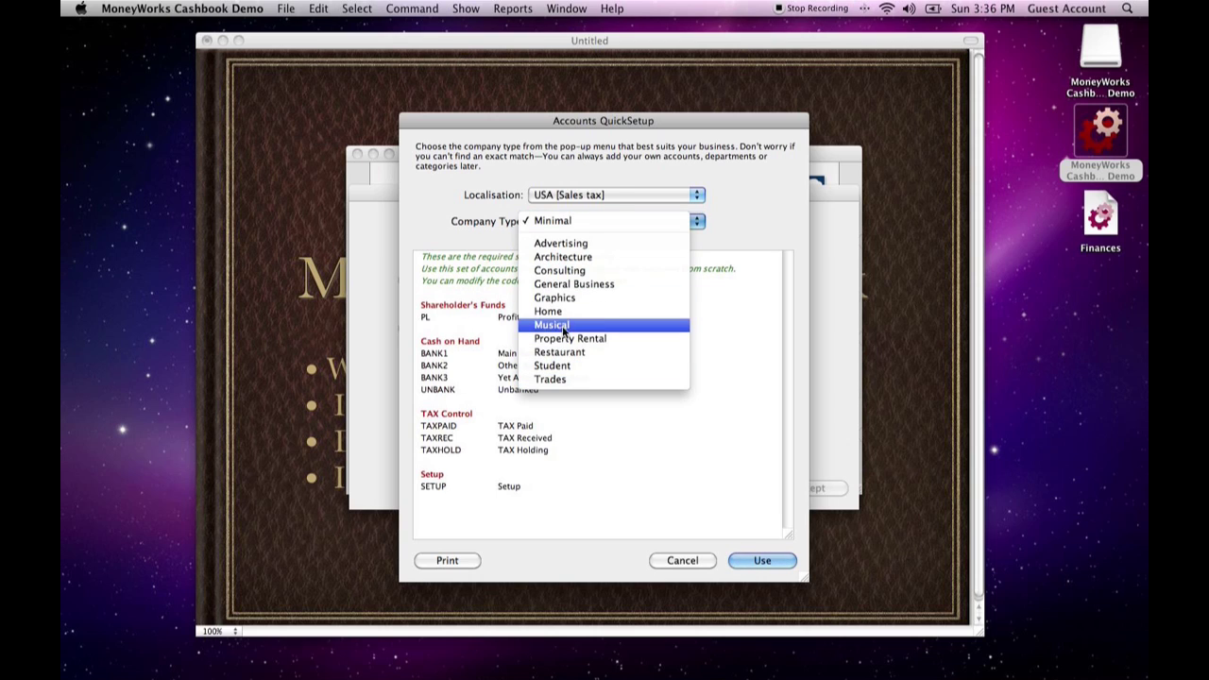
click(572, 367)
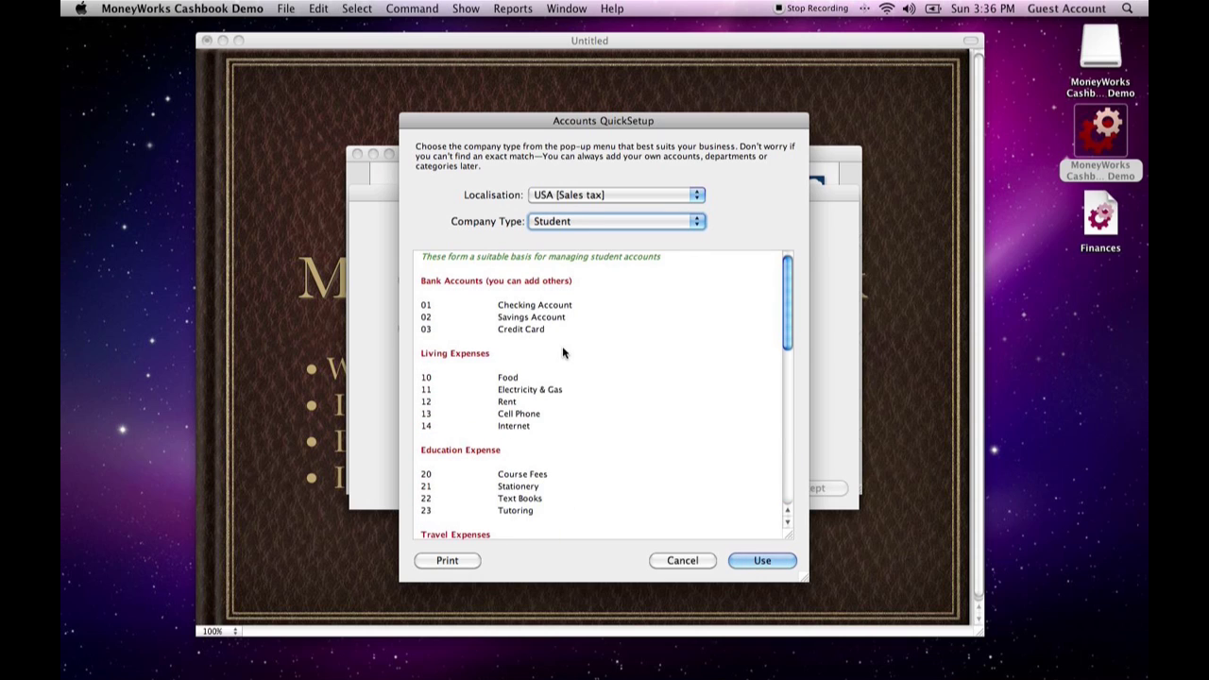
scroll(510, 378, down, 8)
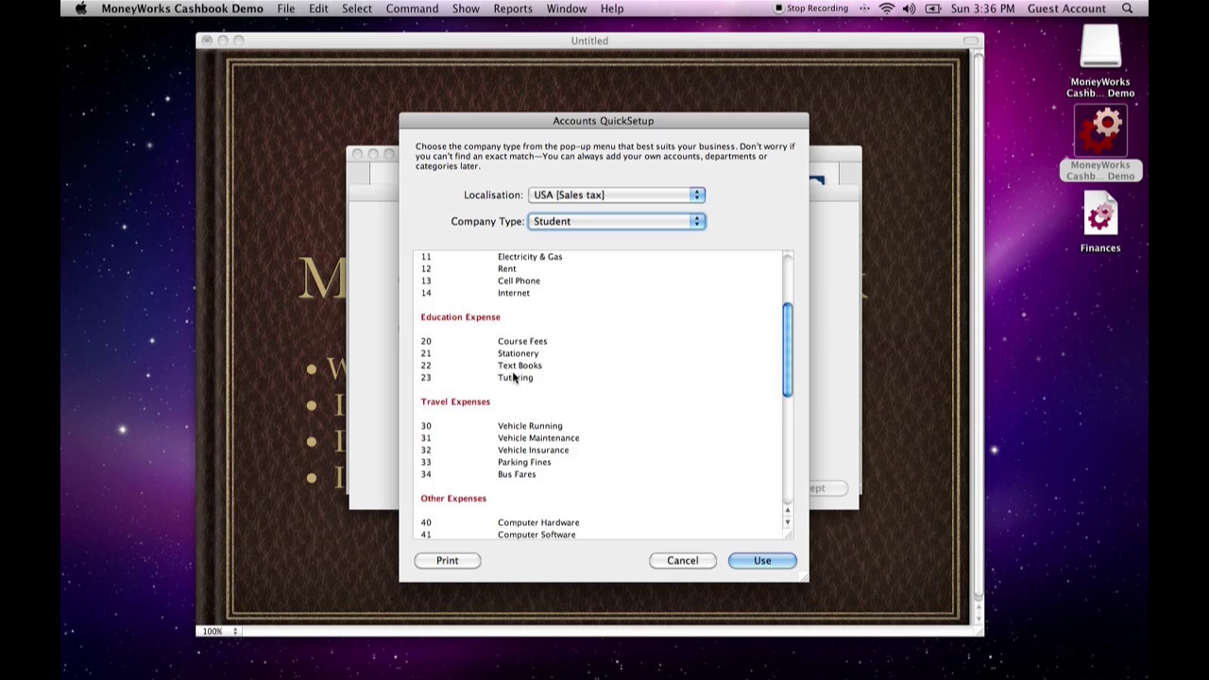
scroll(512, 376, down, 3)
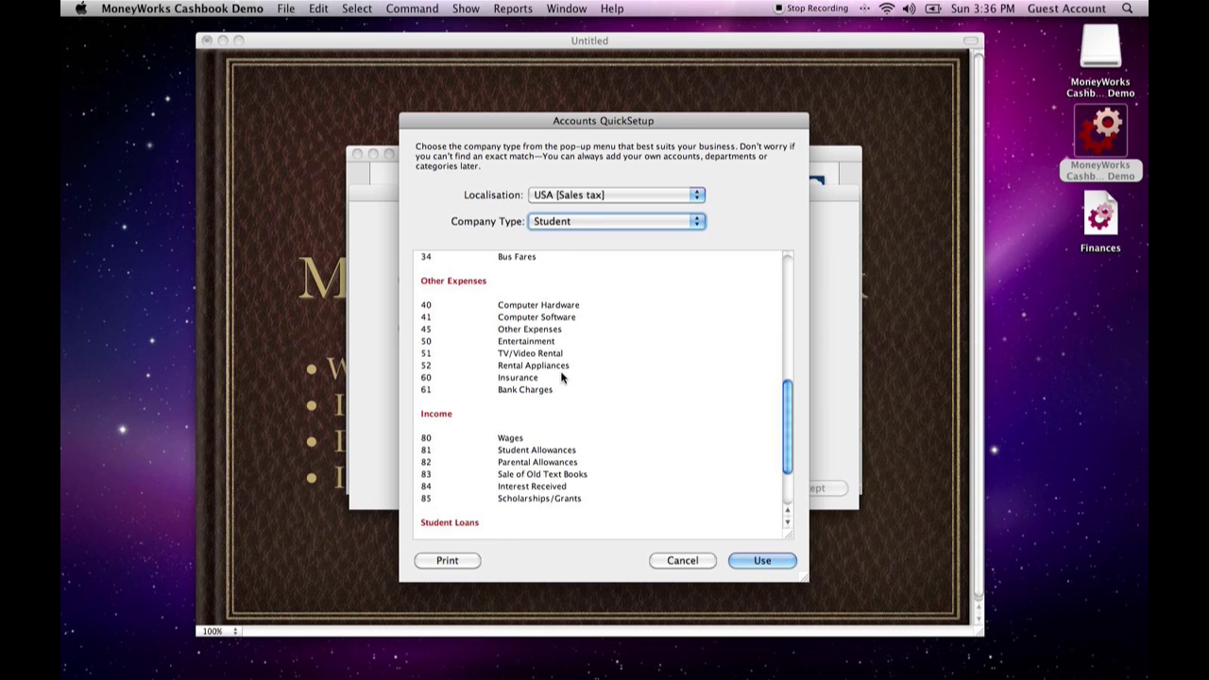
scroll(561, 376, down, 3)
scroll(557, 378, up, 15)
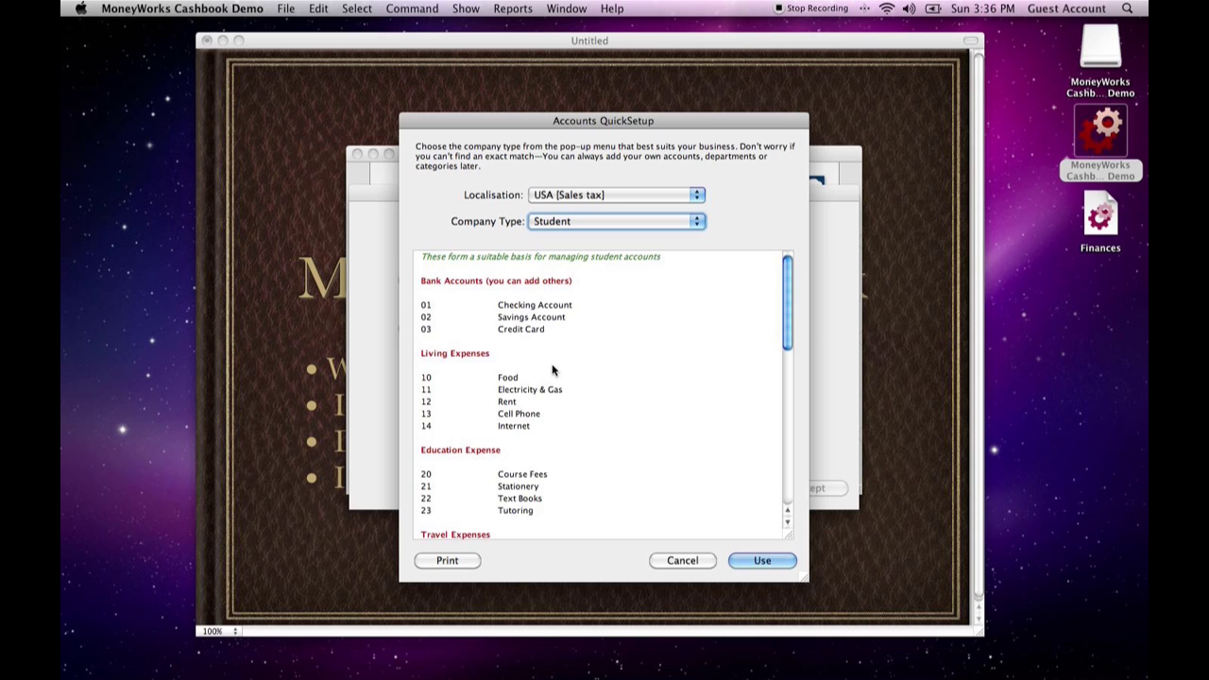
click(768, 561)
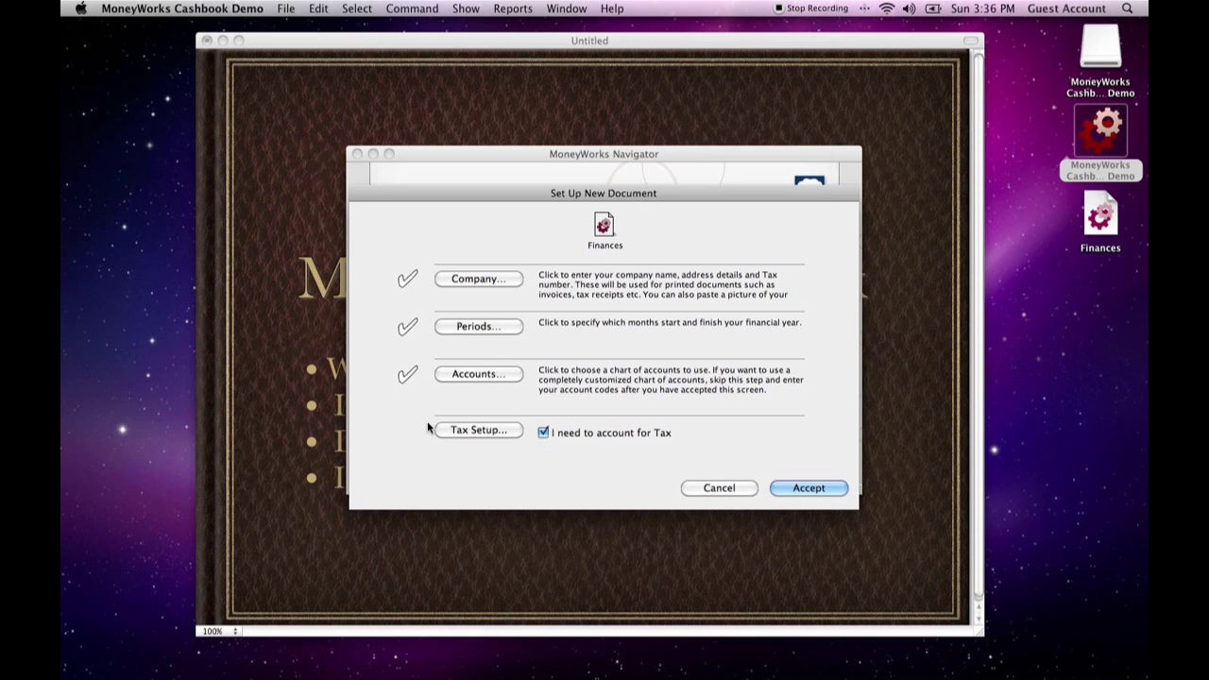
- Turn off the need to account for tax and accept the new document setup
click(543, 434)
click(803, 489)
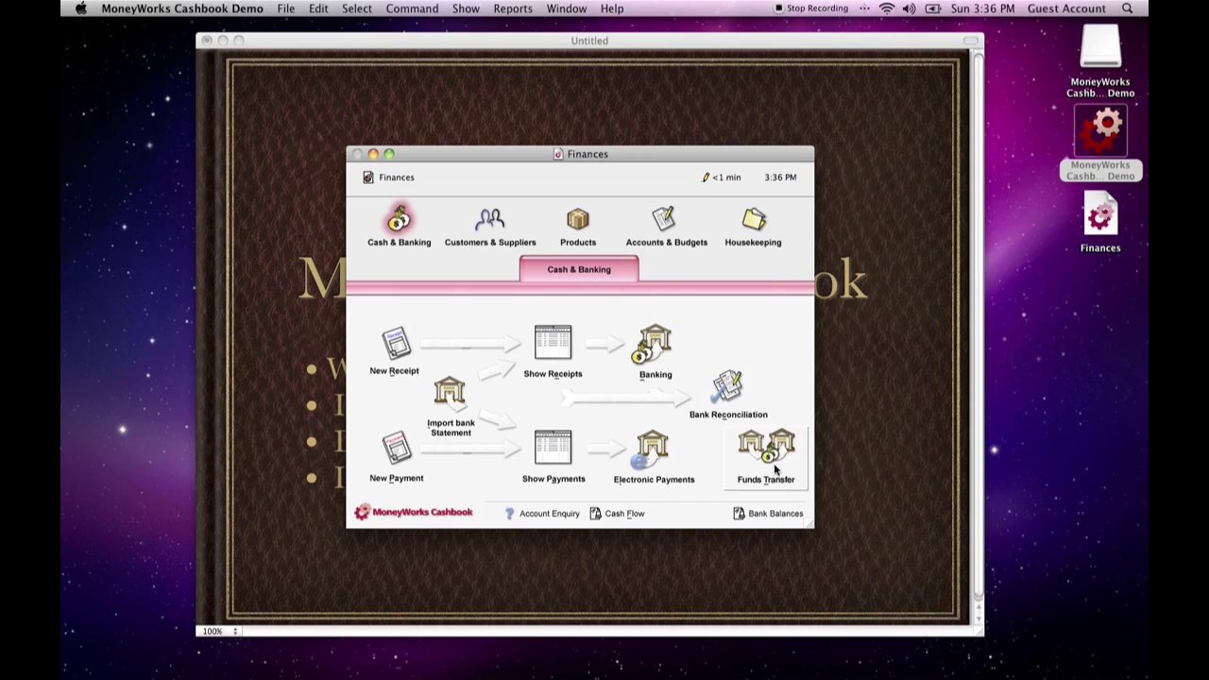
- Look through the Customers & Suppliers, Products, Accounts & Budgets and Housekeeping sections, and return to Cash & Banking
drag(591, 157, 599, 128)
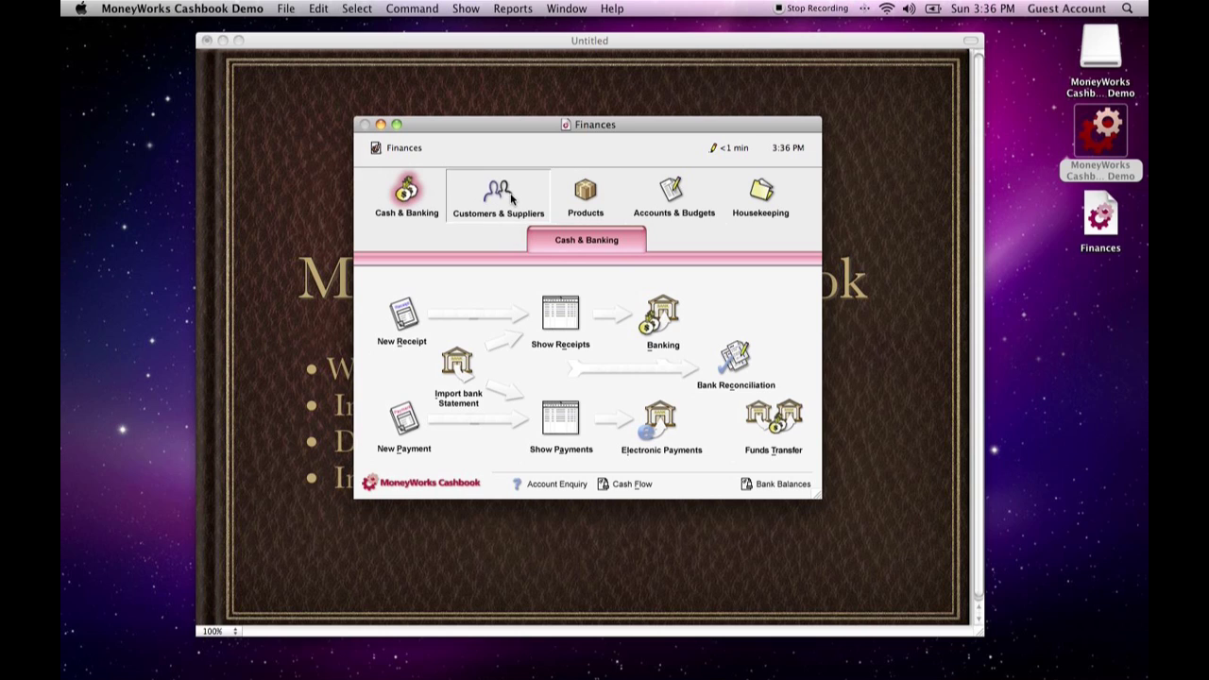
click(510, 196)
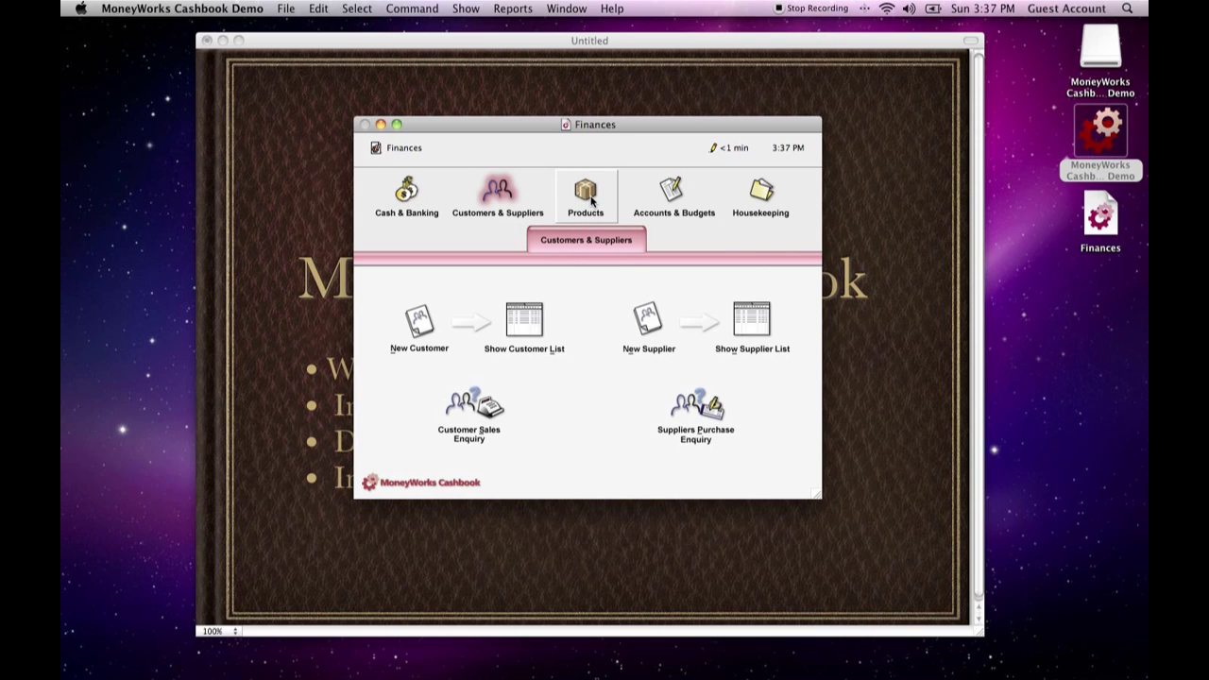
click(590, 198)
click(666, 196)
click(761, 192)
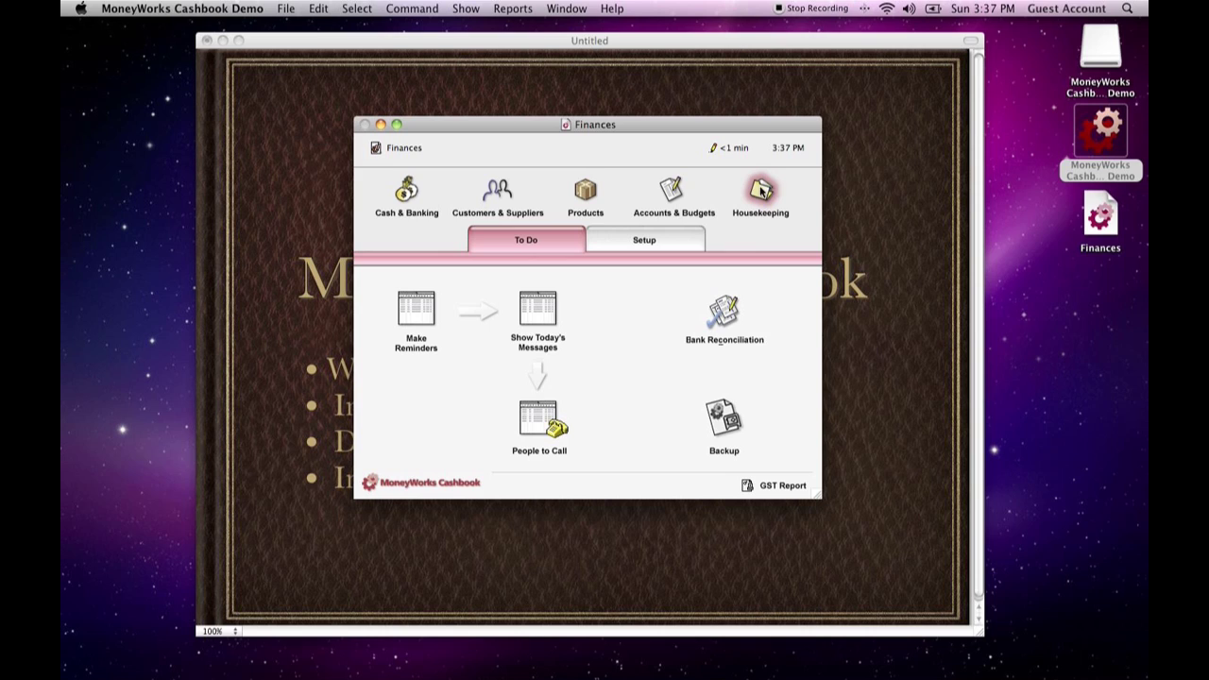
click(413, 194)
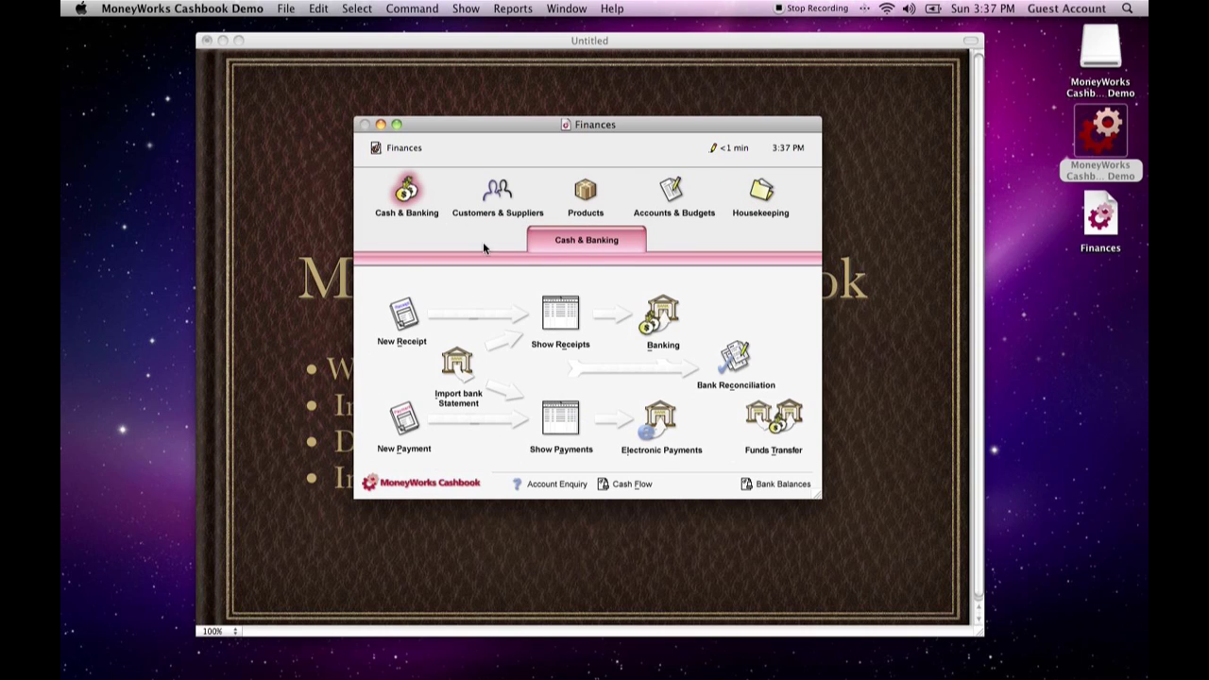
- Examine the commands offered for customers and suppliers, products, and accounts and budgets
click(484, 206)
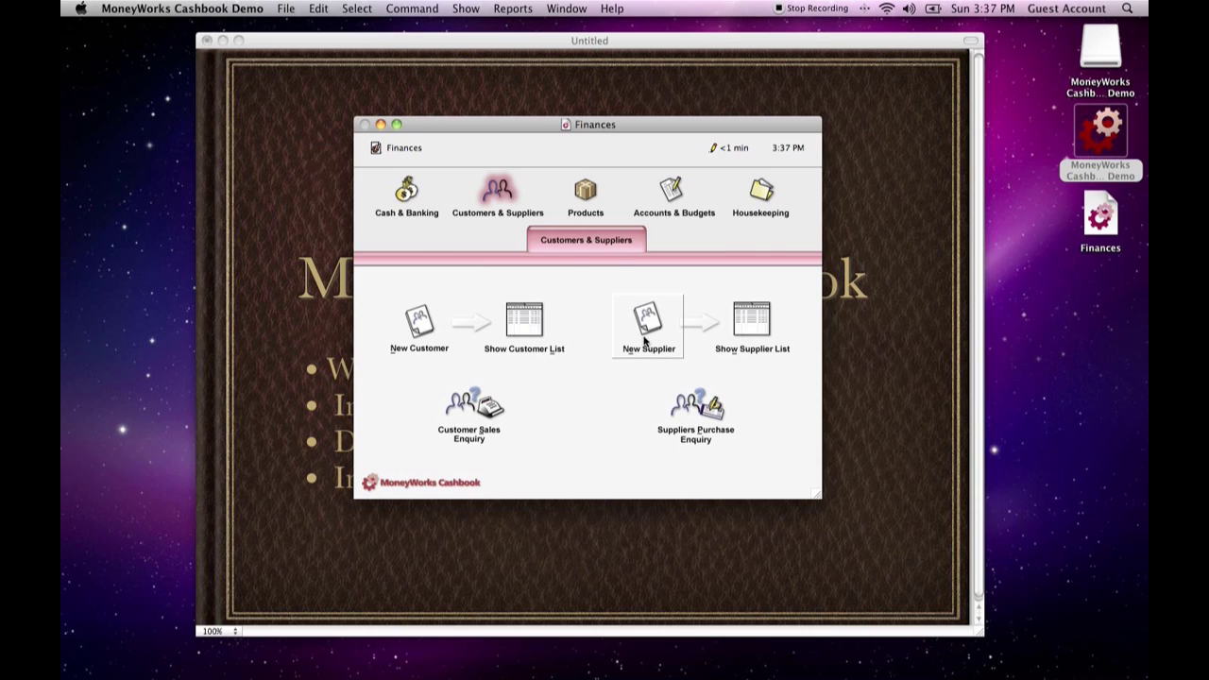
click(581, 193)
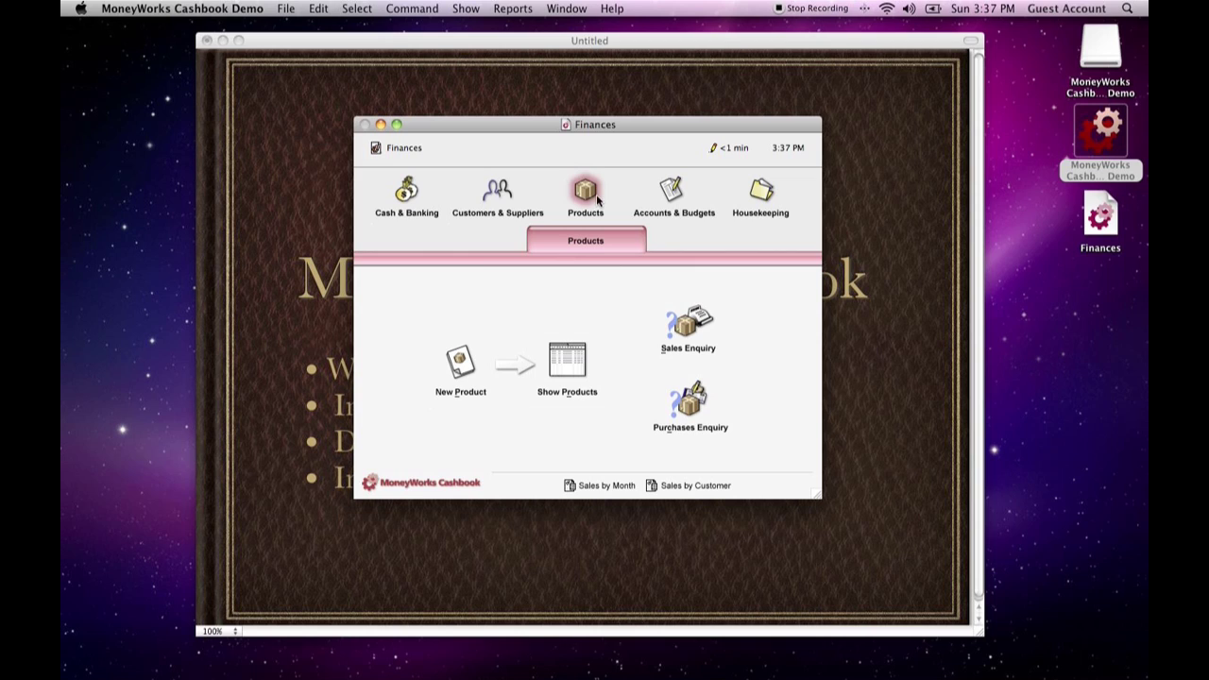
click(665, 196)
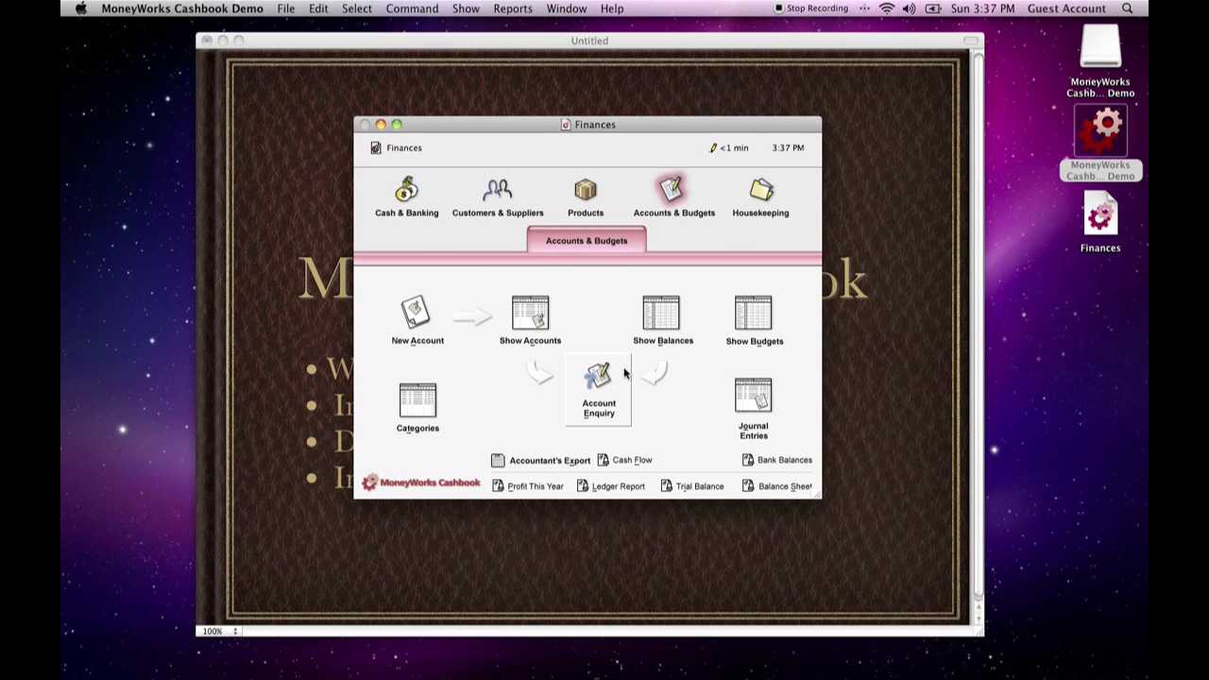
- Review the full accounts list and this year's closing balances, closing each window after viewing
click(525, 316)
scroll(503, 278, down, 3)
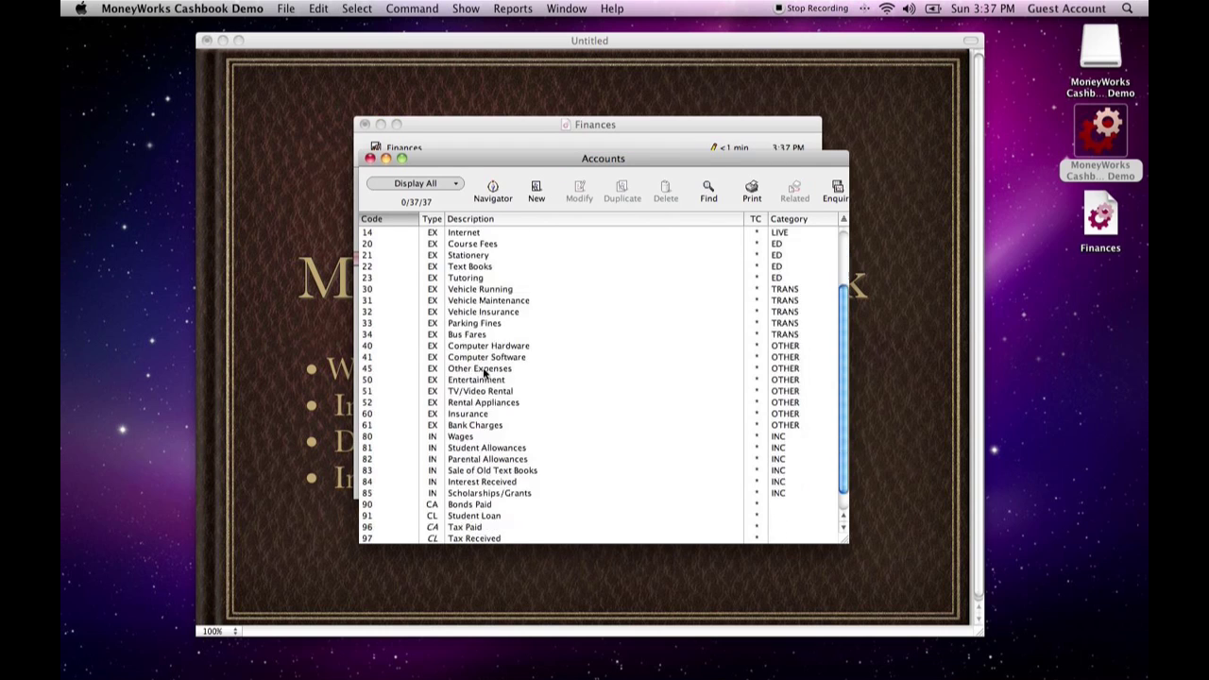
click(369, 158)
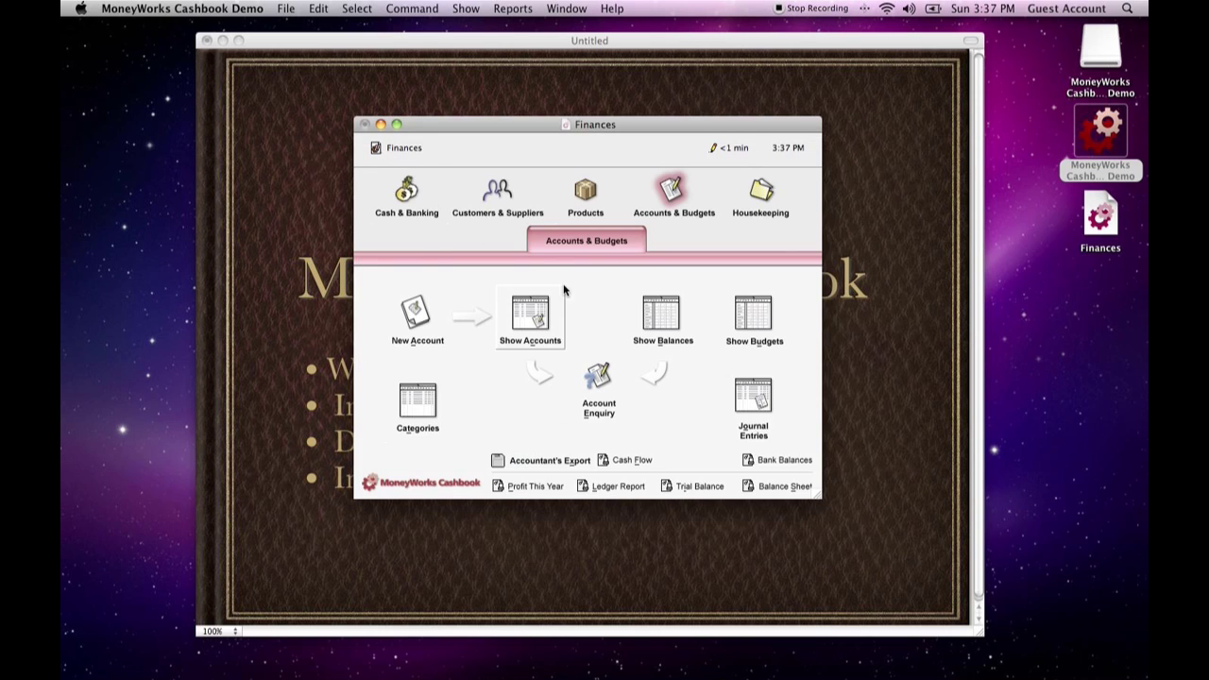
click(669, 321)
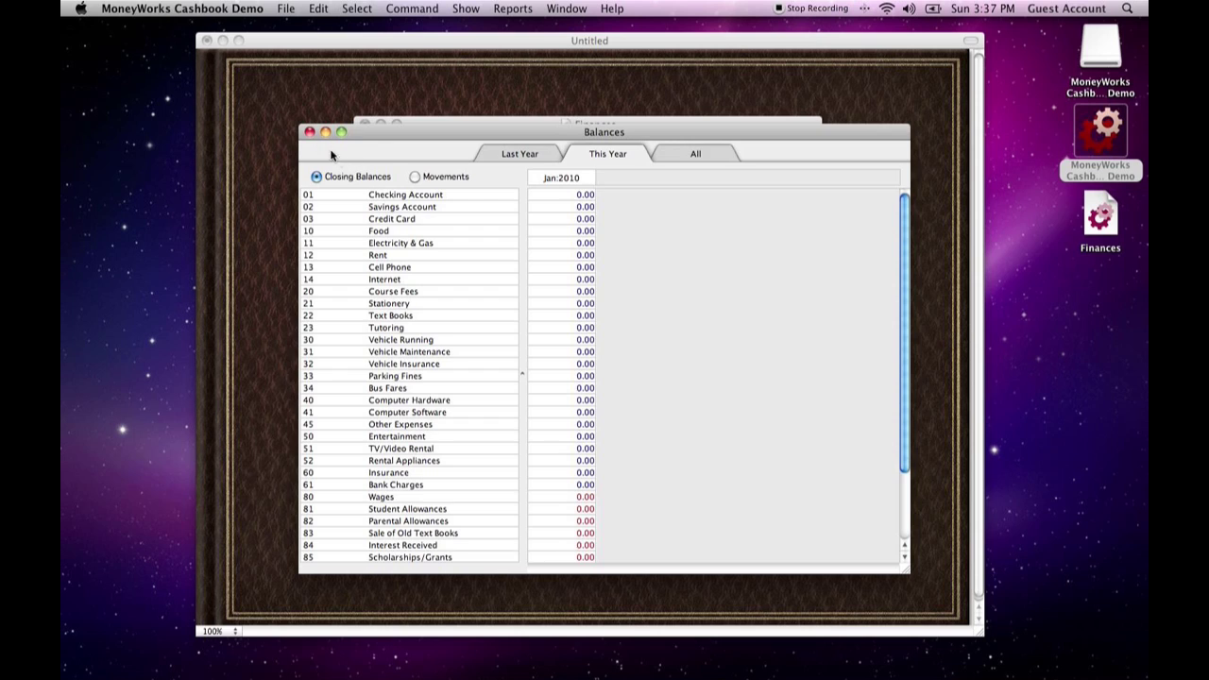
click(308, 131)
- Review the monthly account budgets for this year and last year, and close the Budgets window
click(751, 312)
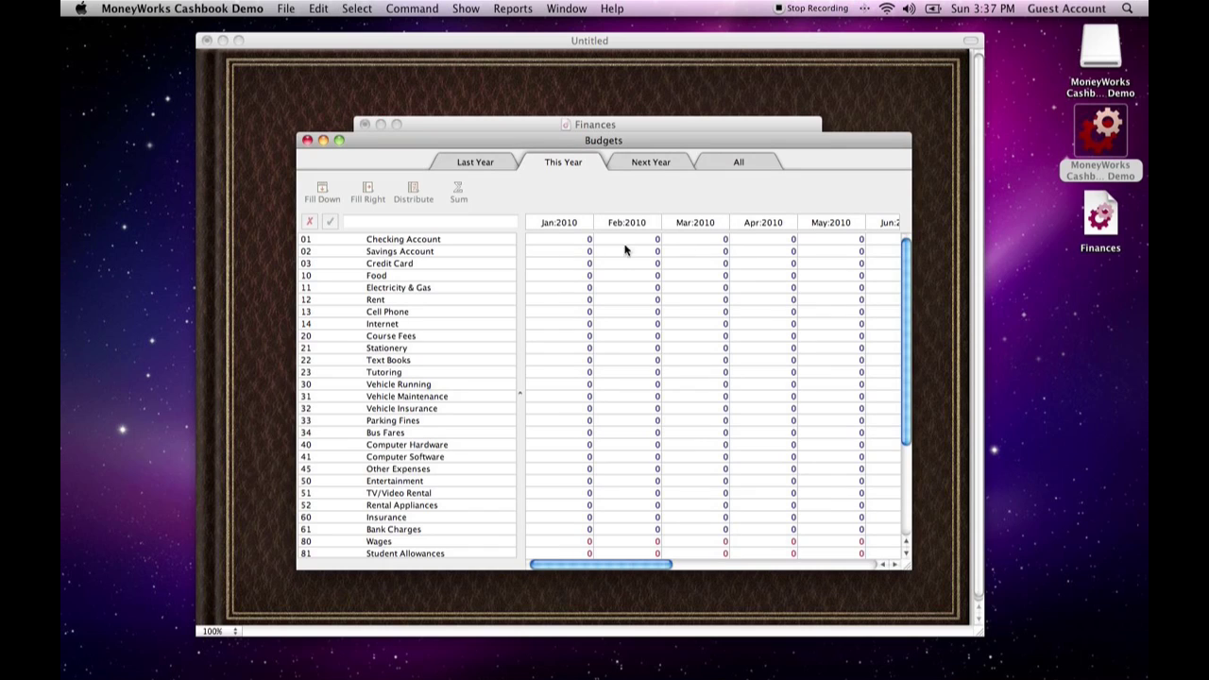
drag(595, 566, 743, 565)
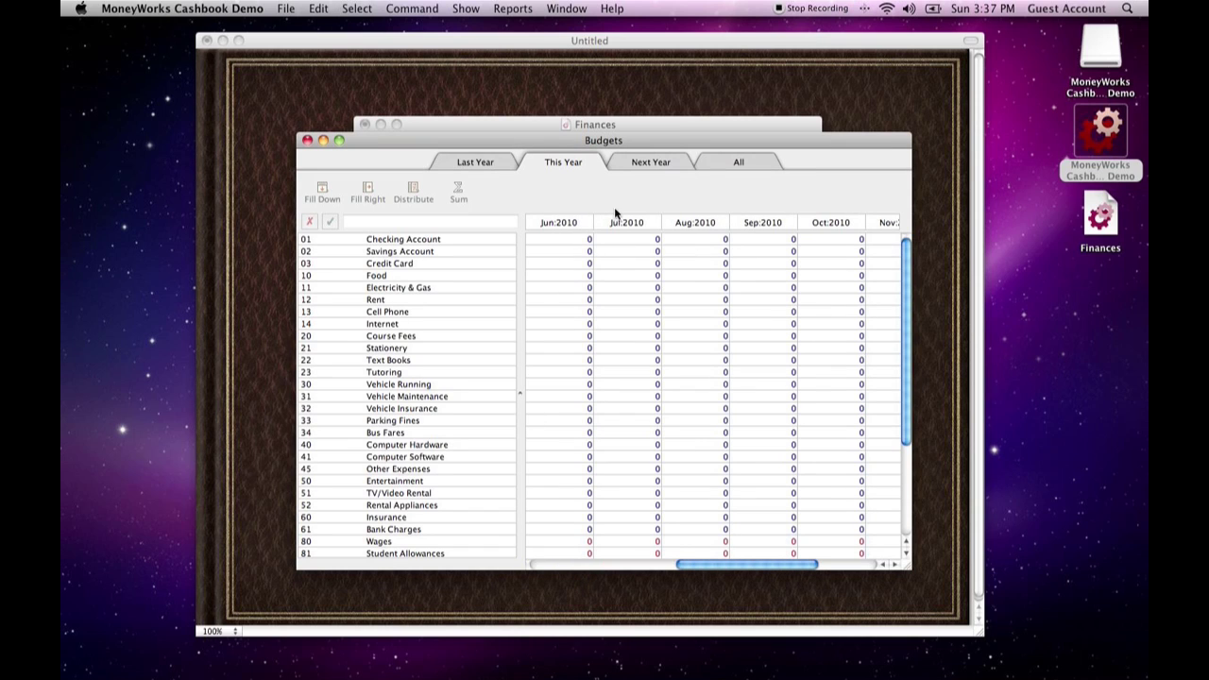
click(491, 164)
drag(567, 564, 809, 564)
click(306, 141)
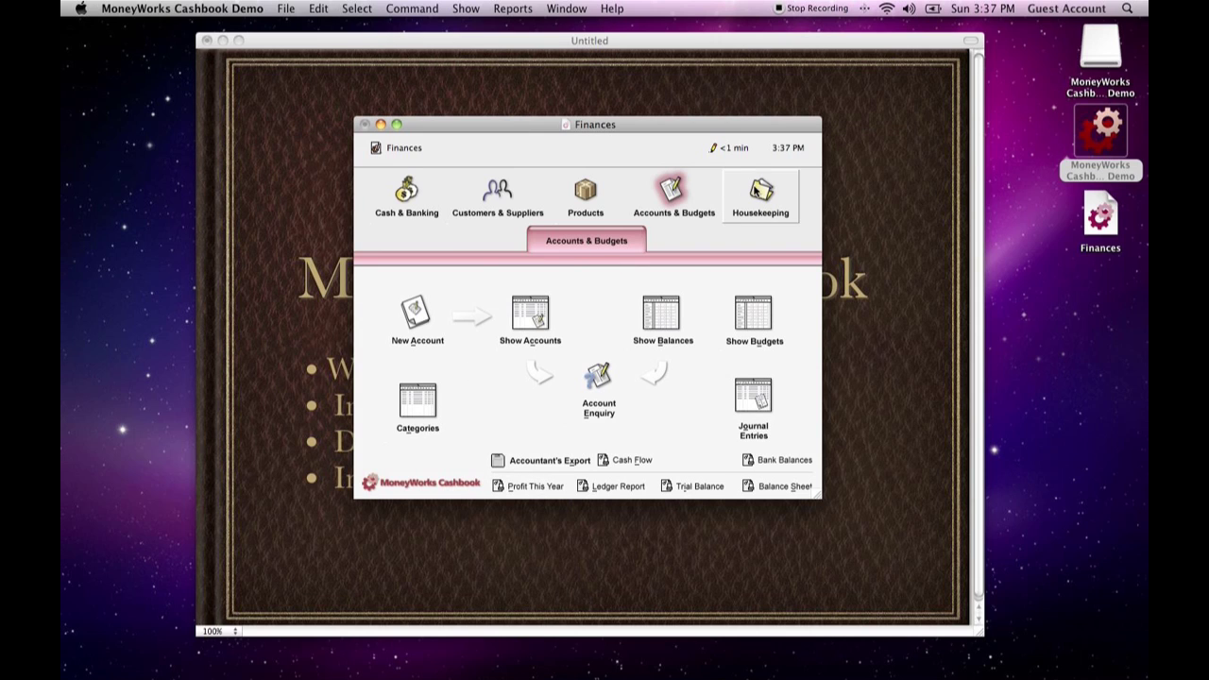
- View the reminder messages list from the Housekeeping section and close it
click(760, 194)
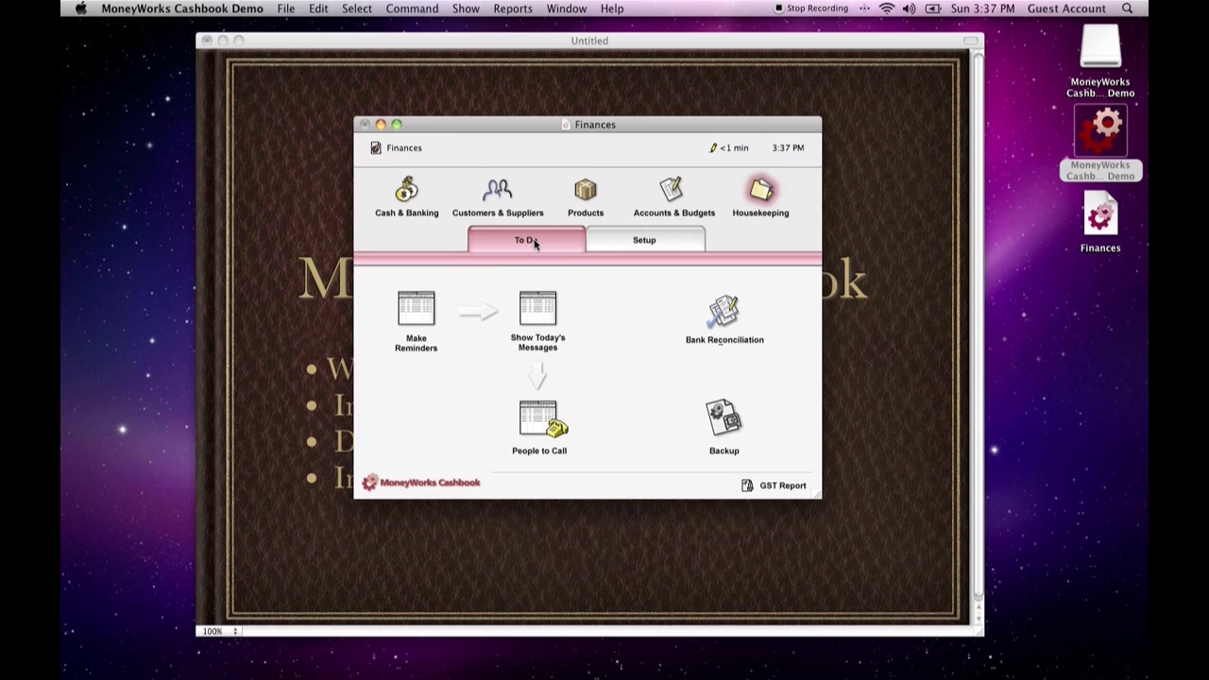
click(434, 308)
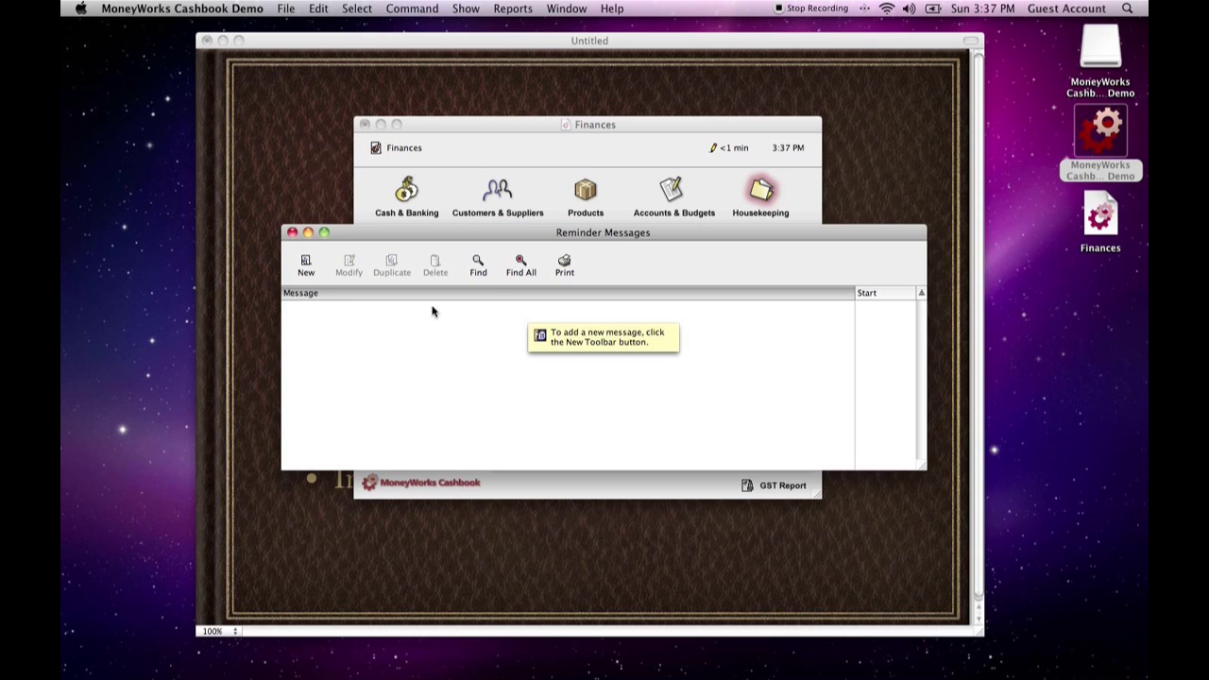
click(293, 234)
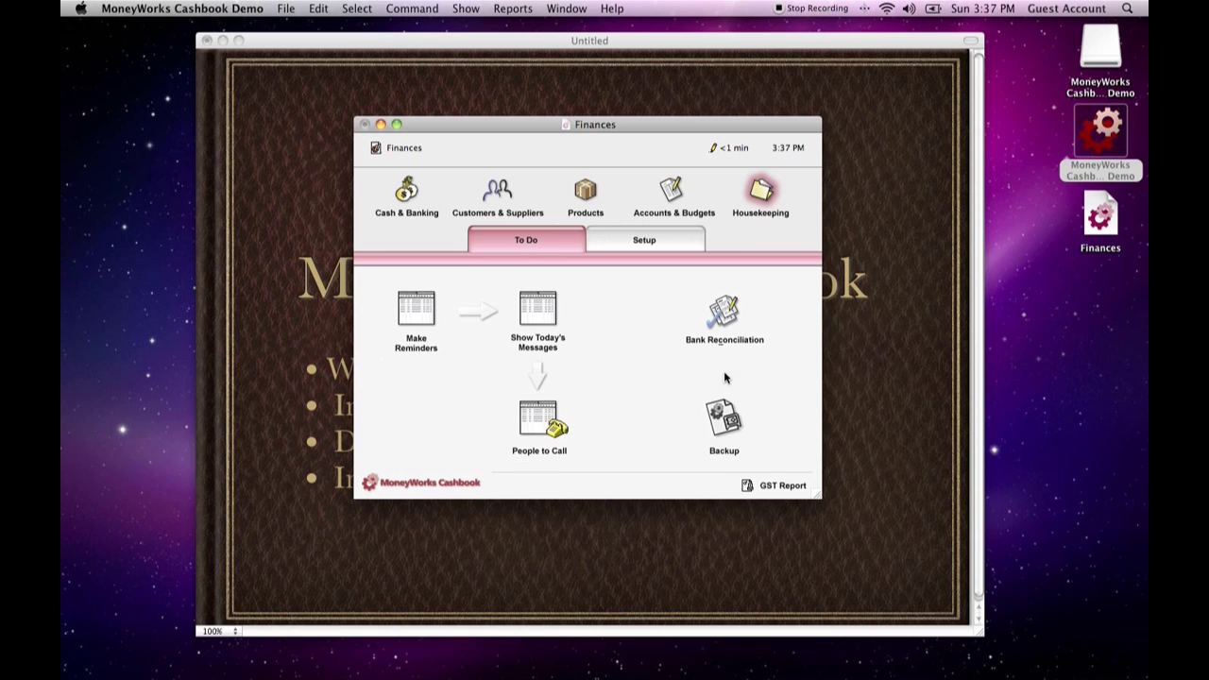
- Look over the Housekeeping setup commands and the checking and savings accounts in the accounts list, closing the list after viewing
click(635, 240)
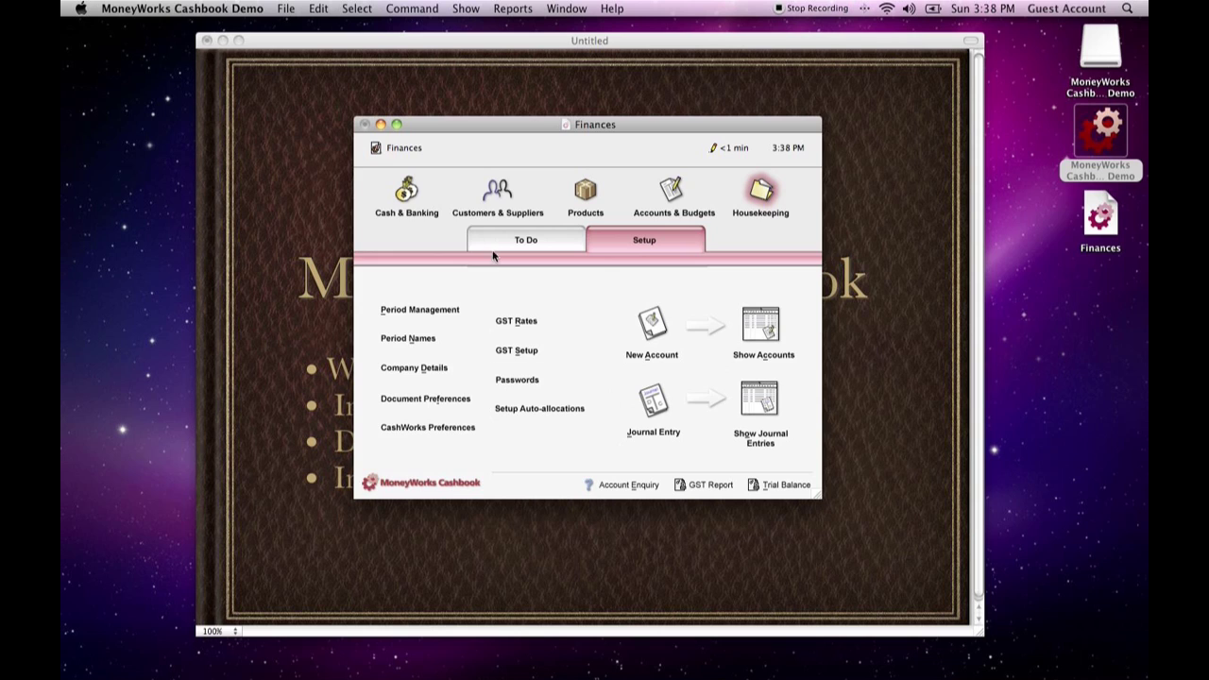
mouse_move(412, 128)
mouse_down()
mouse_move(603, 132)
mouse_move(407, 139)
mouse_up()
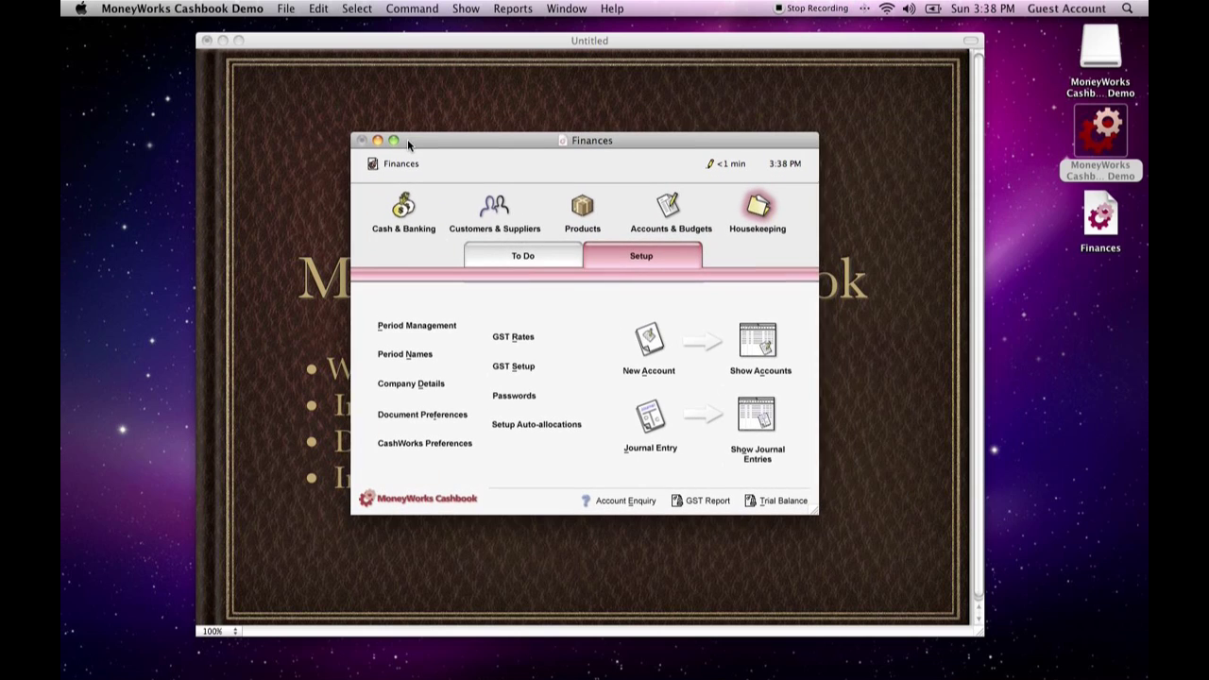
click(651, 217)
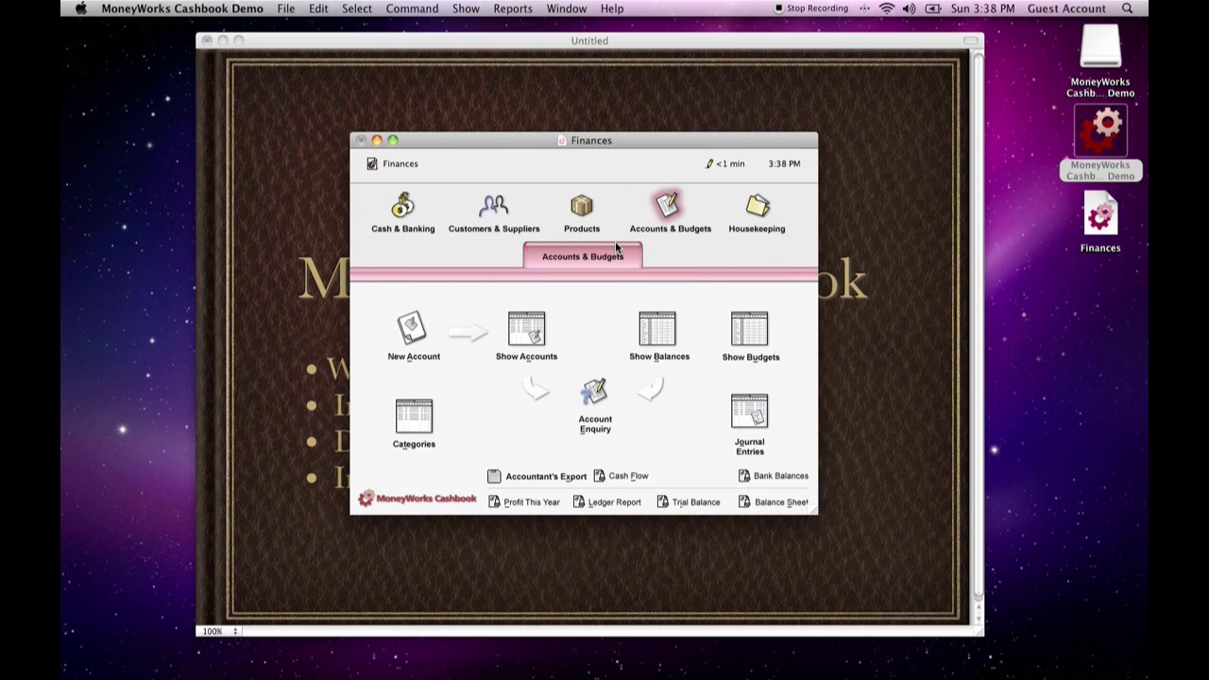
click(515, 332)
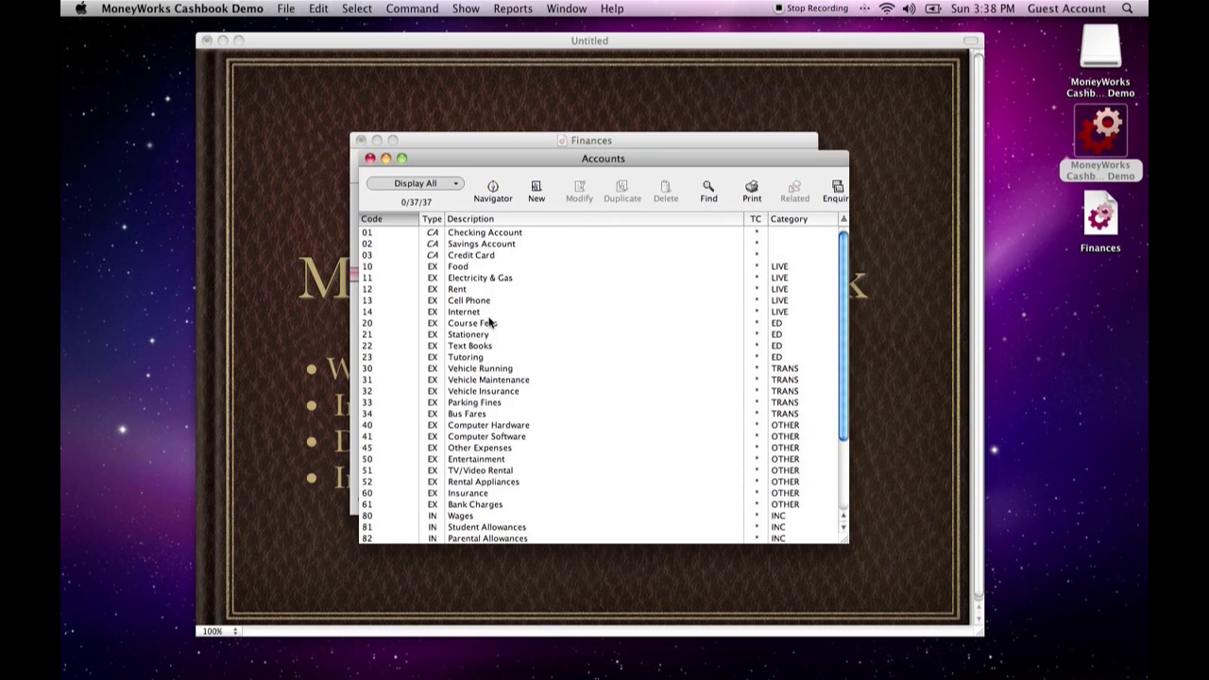
click(488, 233)
click(488, 244)
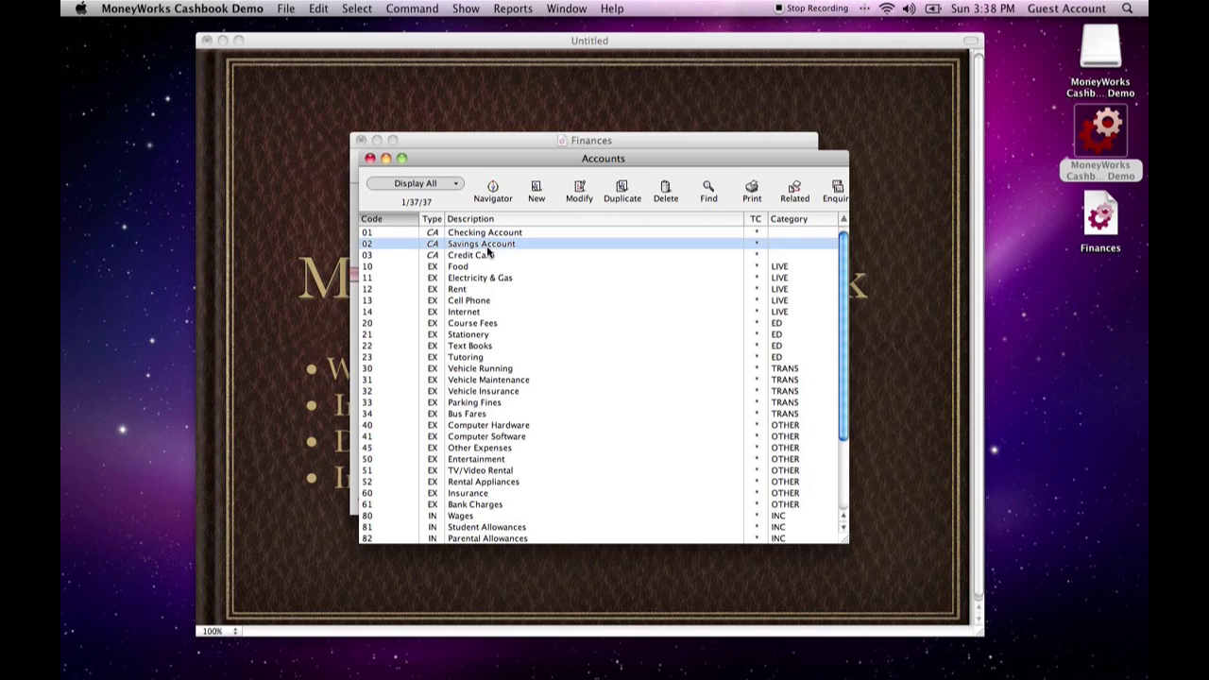
click(370, 158)
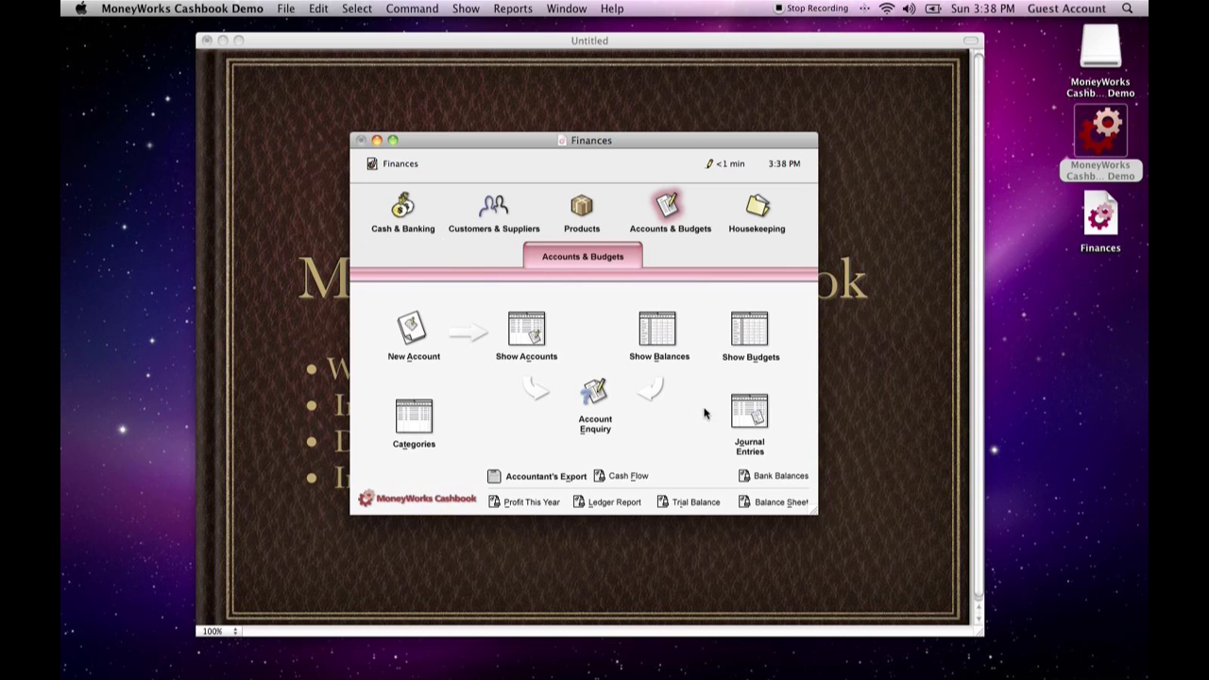
- Start a new journal entry from the Housekeeping setup and set its period to Dec:2009 ends 12/31/09
click(756, 209)
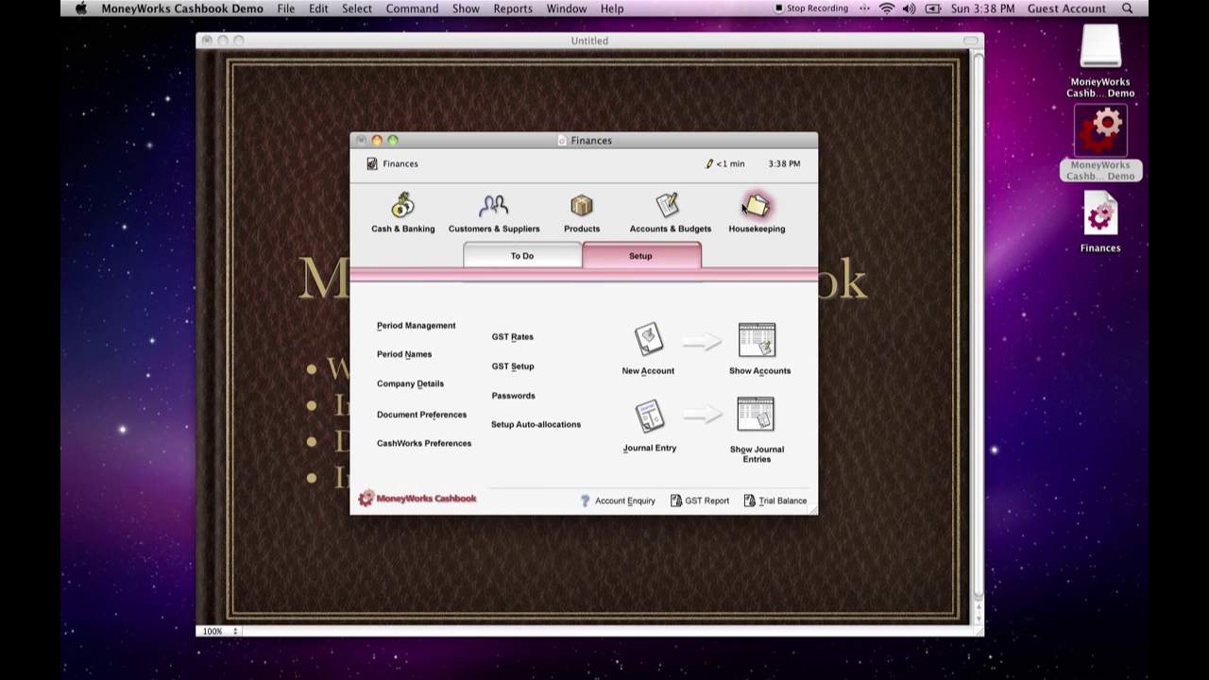
click(649, 425)
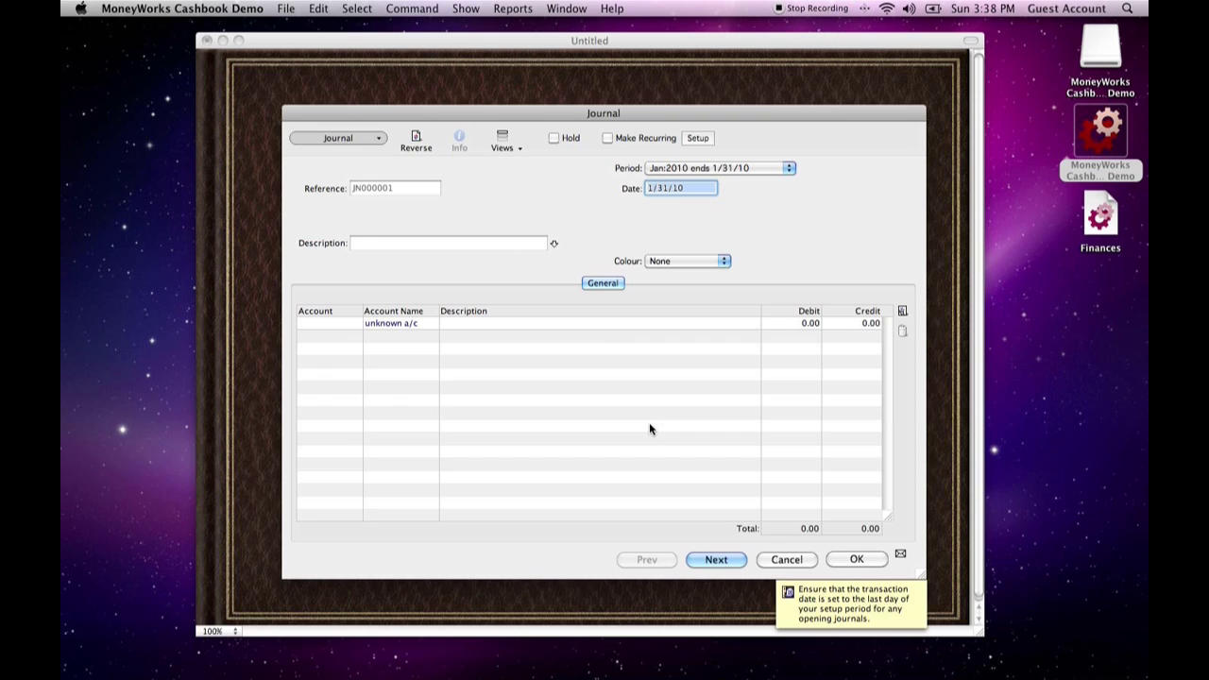
click(670, 170)
click(700, 155)
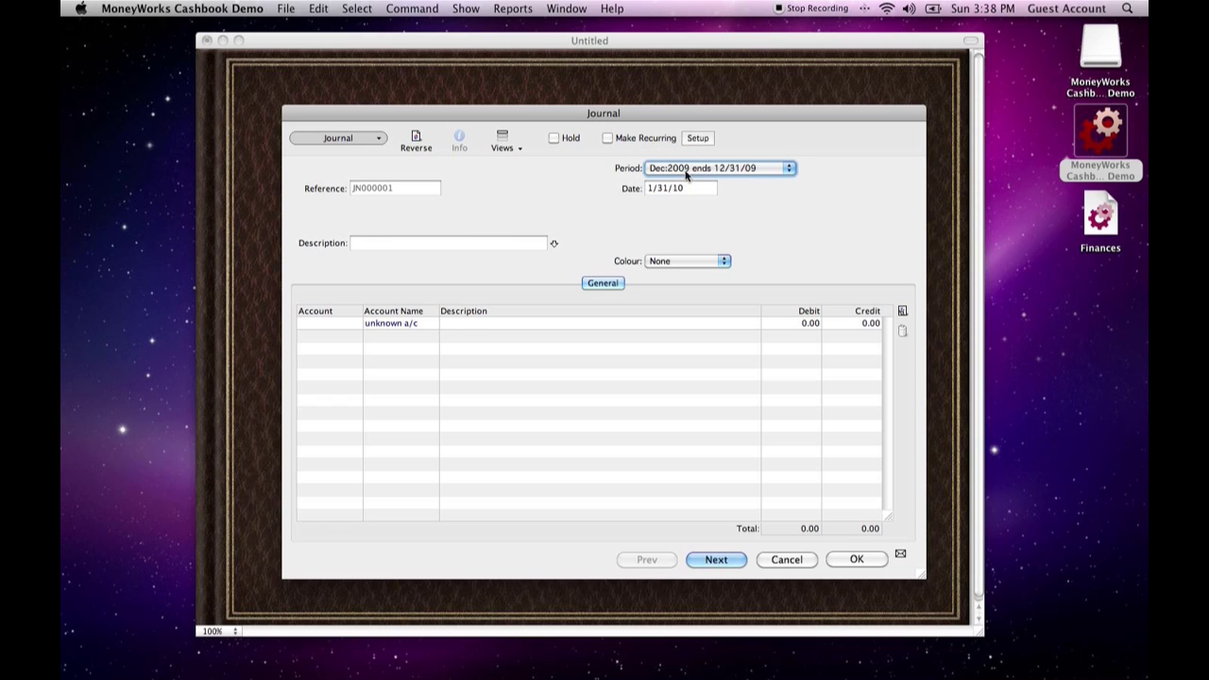
click(684, 177)
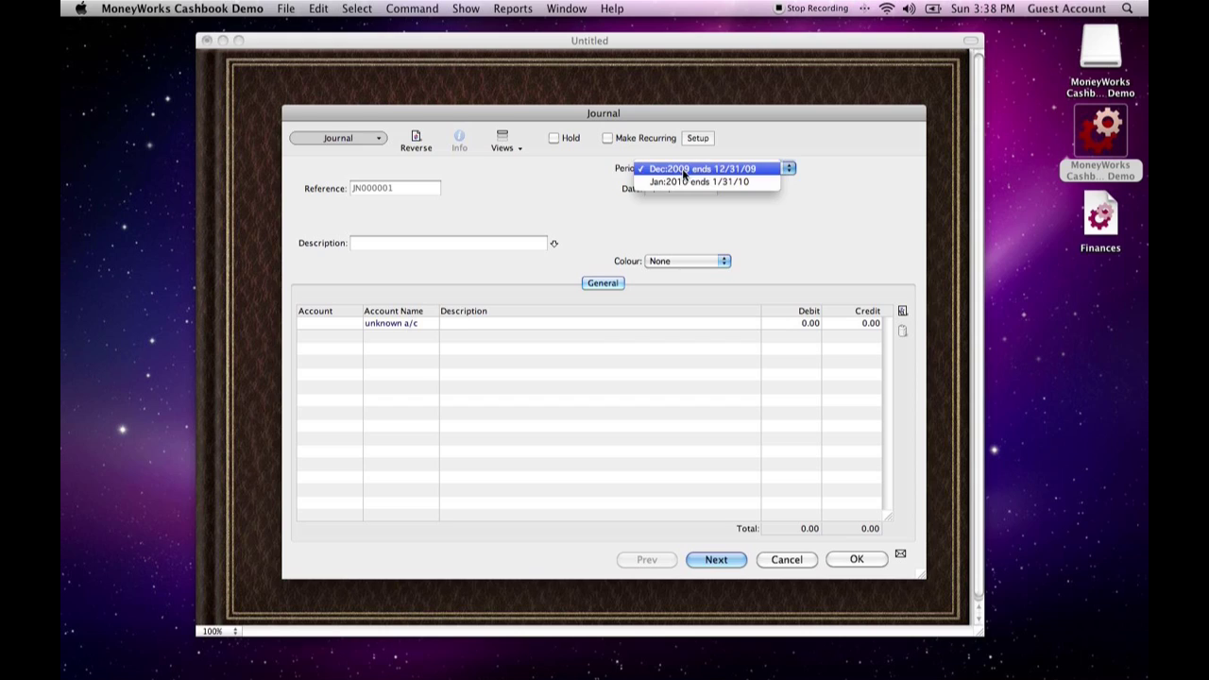
click(685, 170)
click(696, 187)
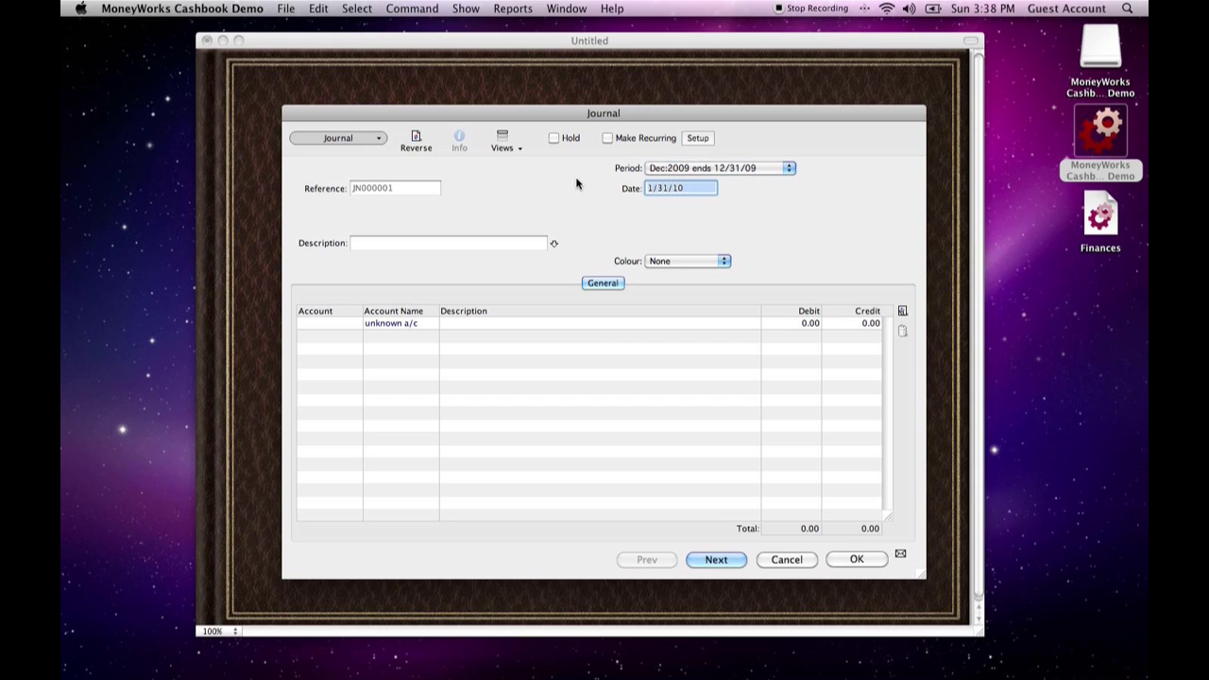
- Set the journal entry's date to 12/31/09
text(12/31)
key(Tab)
click(734, 232)
click(693, 187)
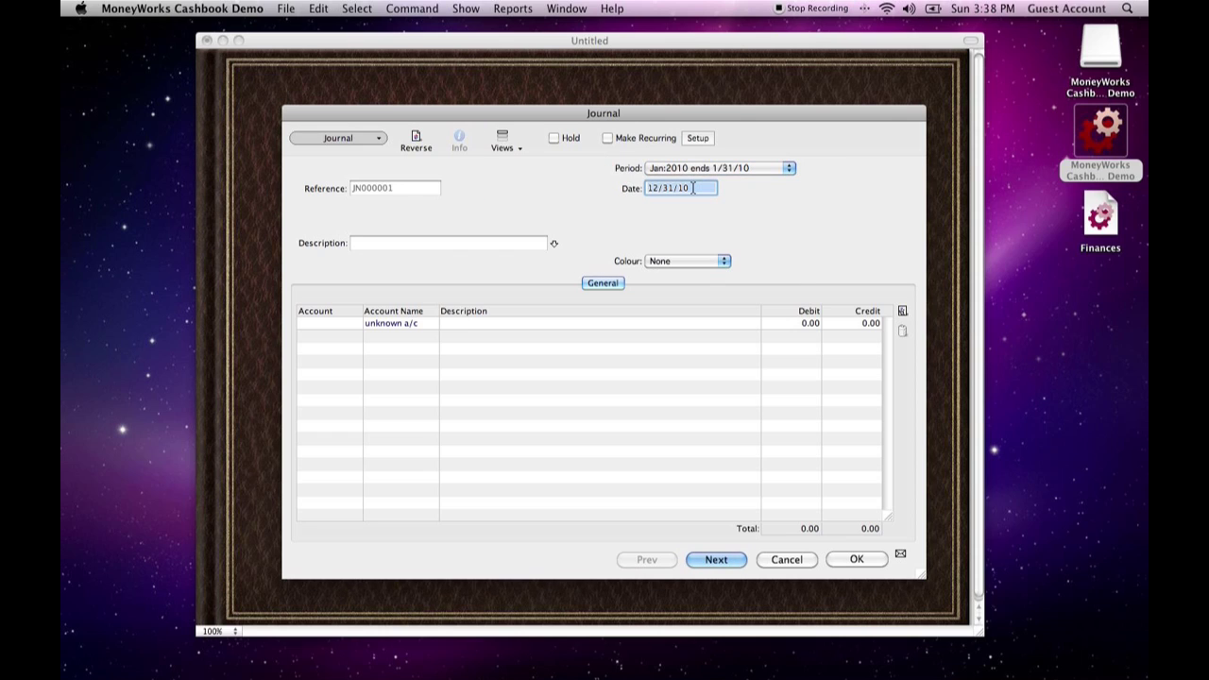
text(1)
key(Tab)
- Enter "Dec. 09 Closing balance" as the journal's description
click(465, 244)
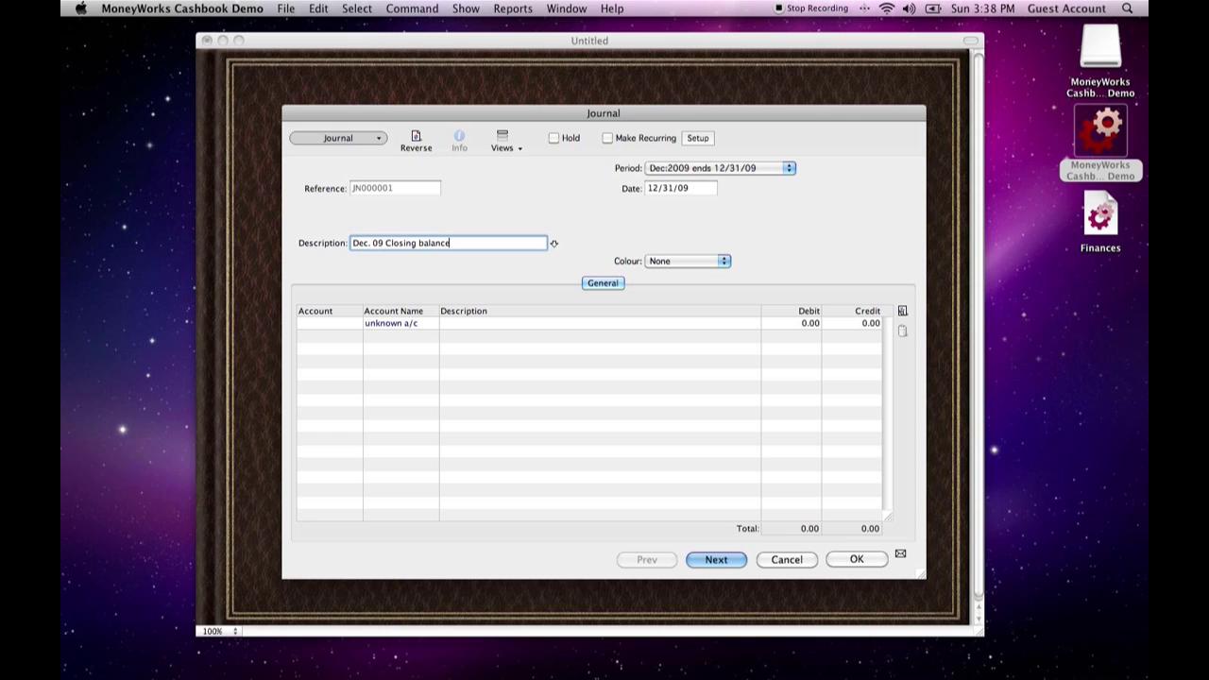
key(Tab)
key(Tab)
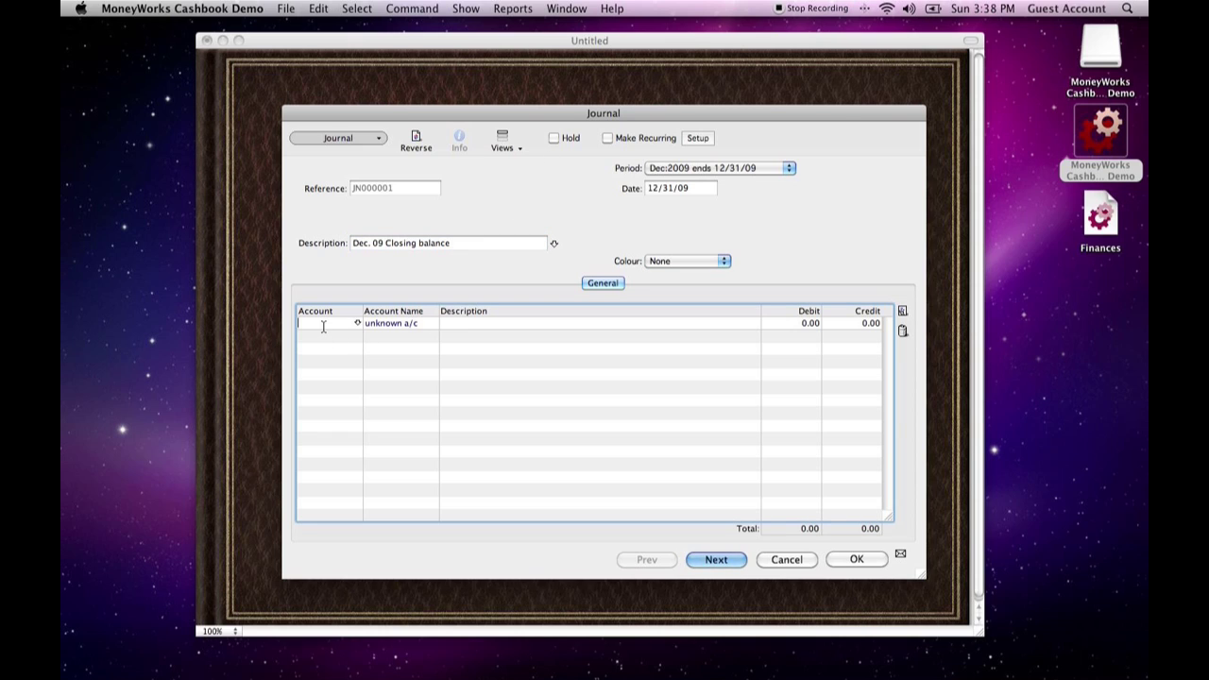
- Add the Checking Account (01) as the first journal line with a debit of 1000
key(Tab)
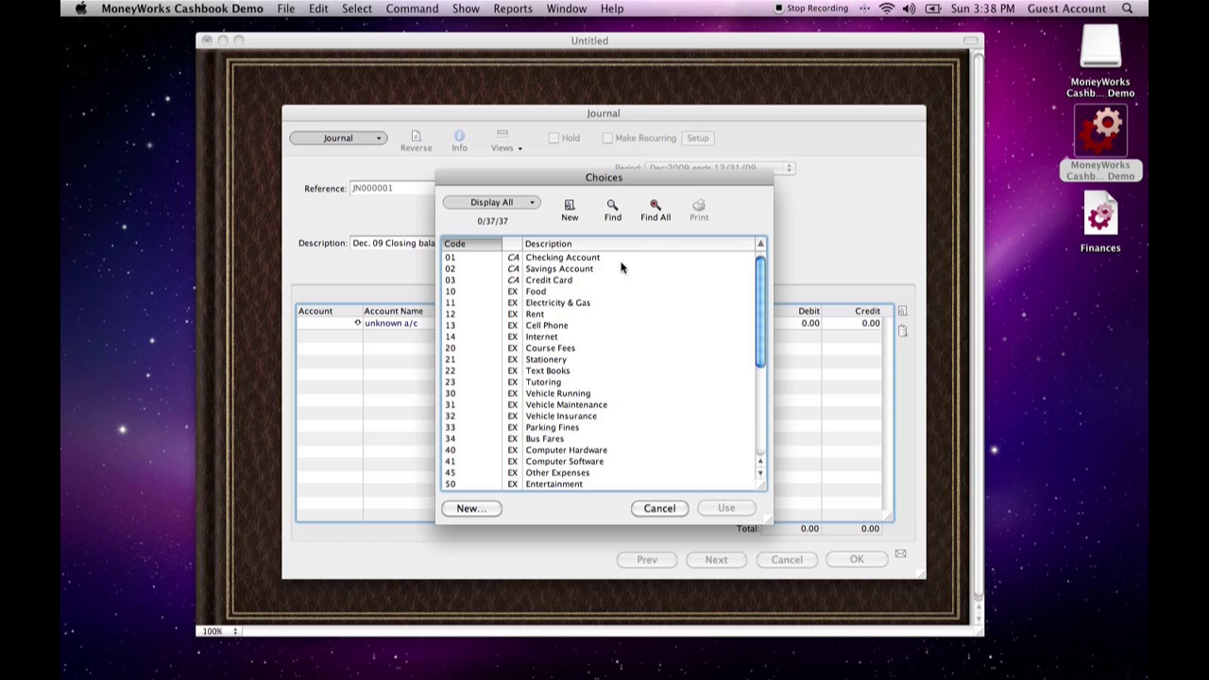
click(553, 261)
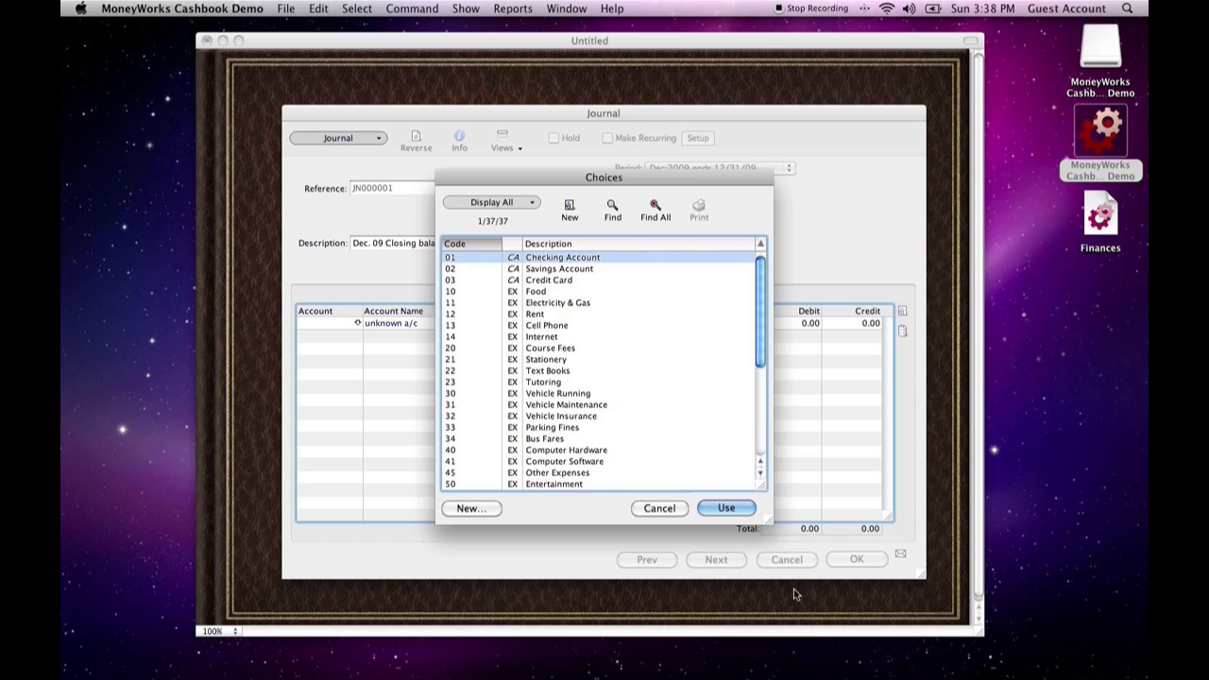
click(721, 508)
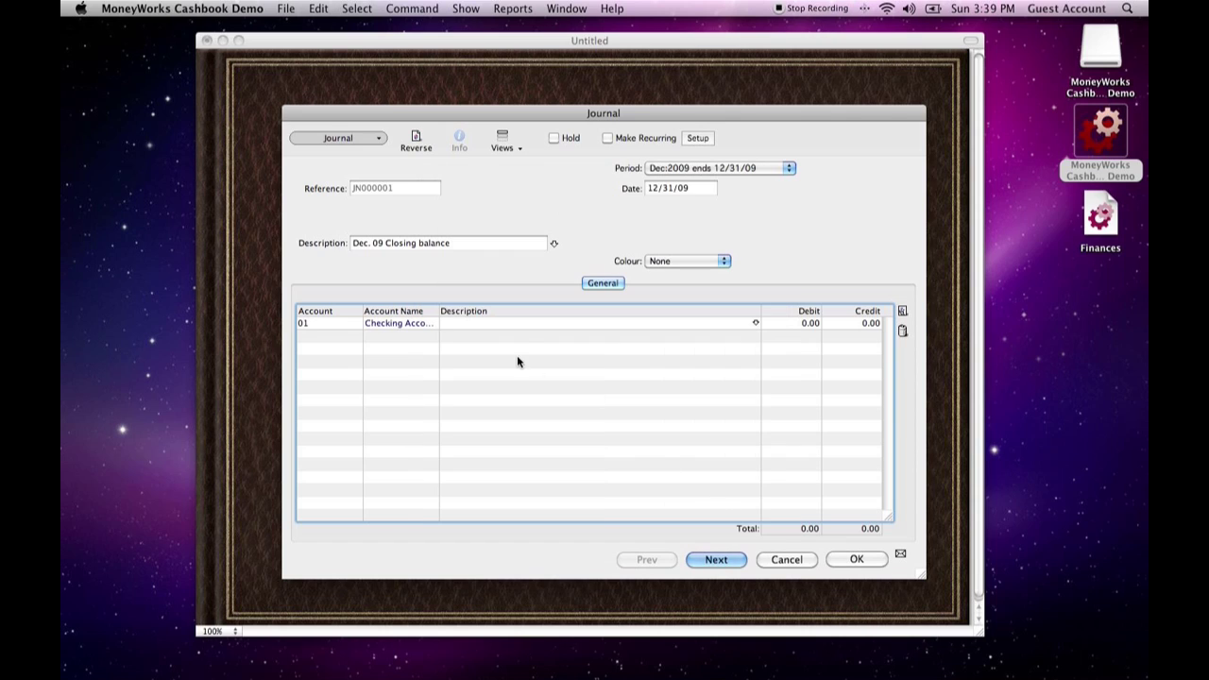
click(807, 329)
click(869, 326)
click(805, 329)
text(1000)
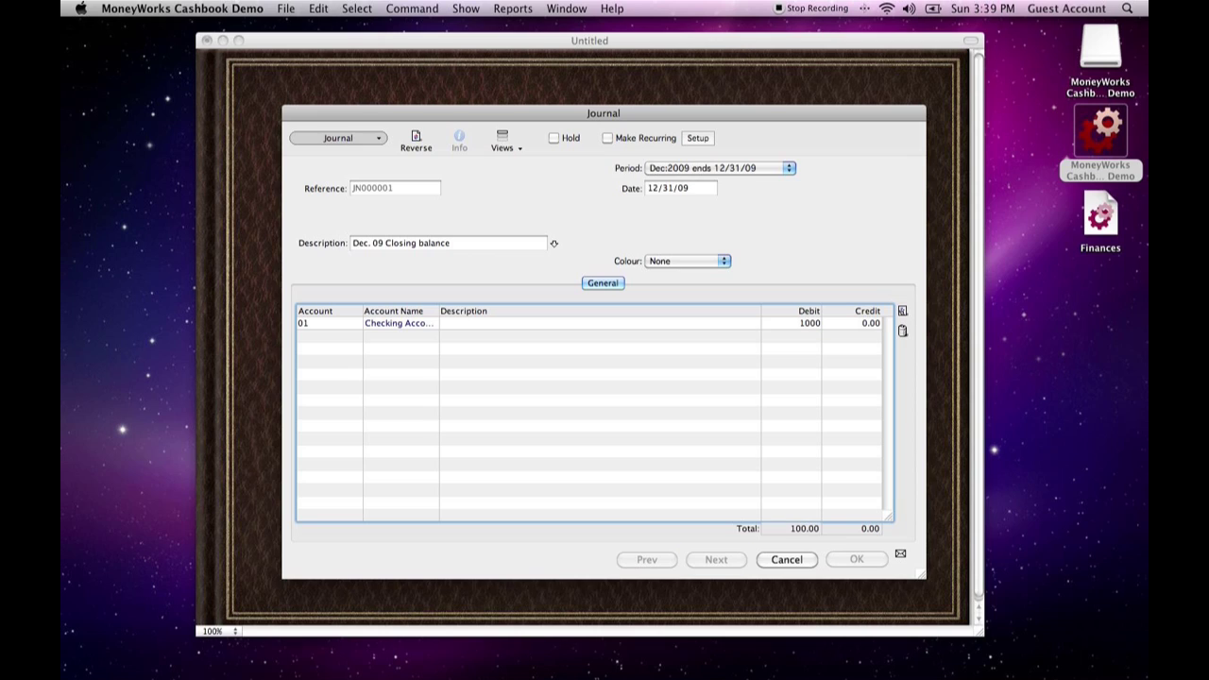
key(Tab)
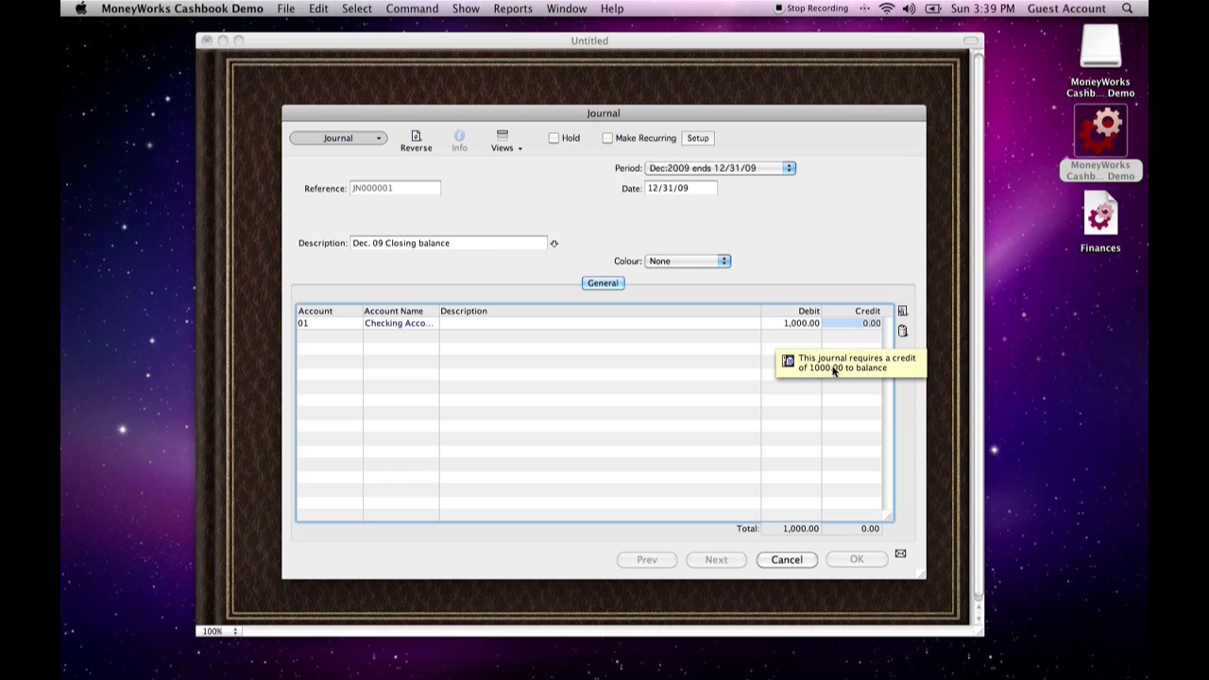
- Add the Savings Account (02) as the second journal line with a debit of 500
key(Tab)
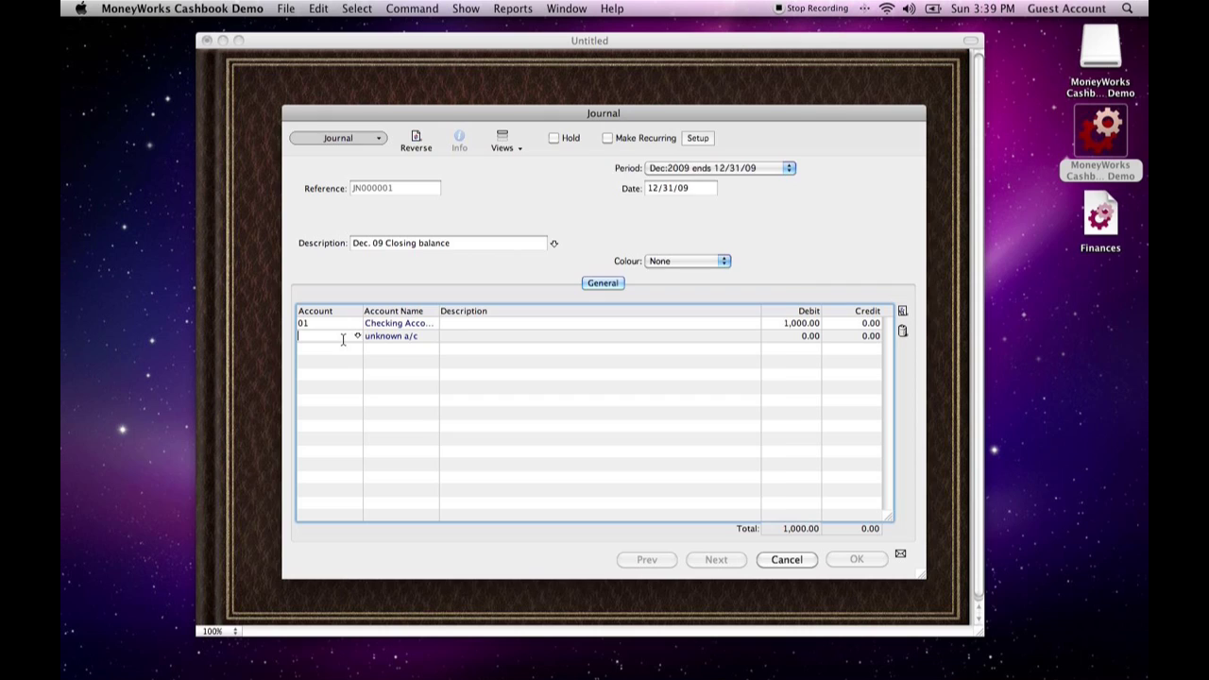
key(Tab)
click(522, 270)
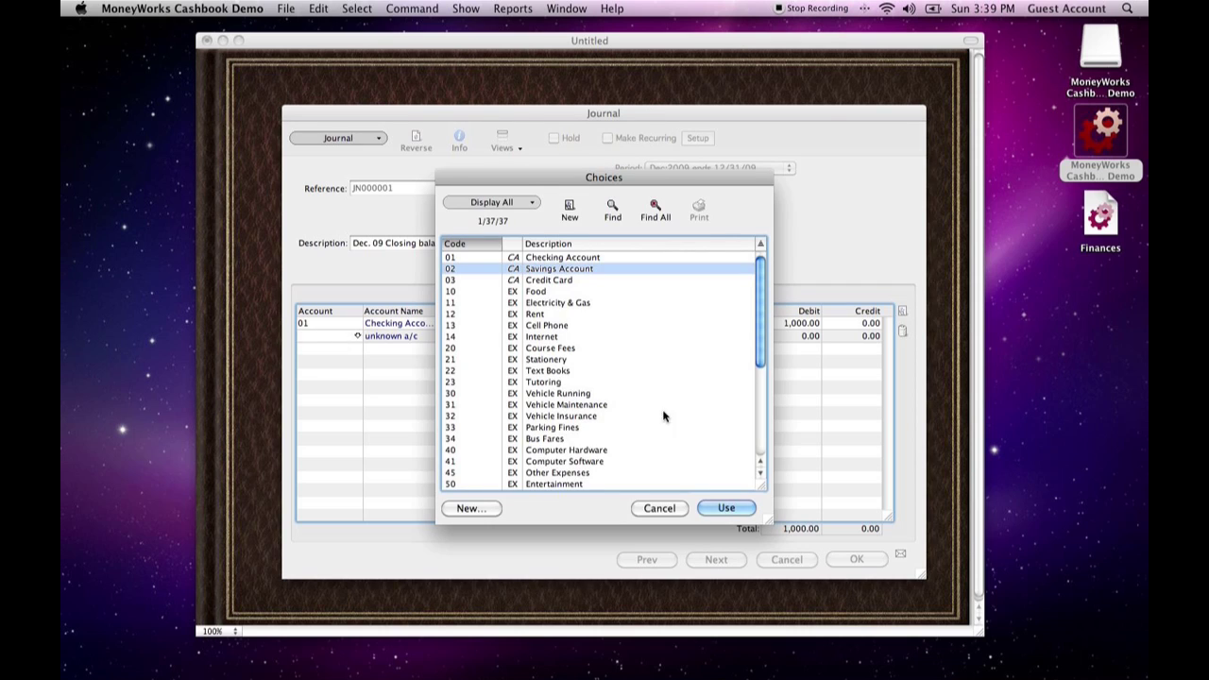
click(724, 510)
click(769, 340)
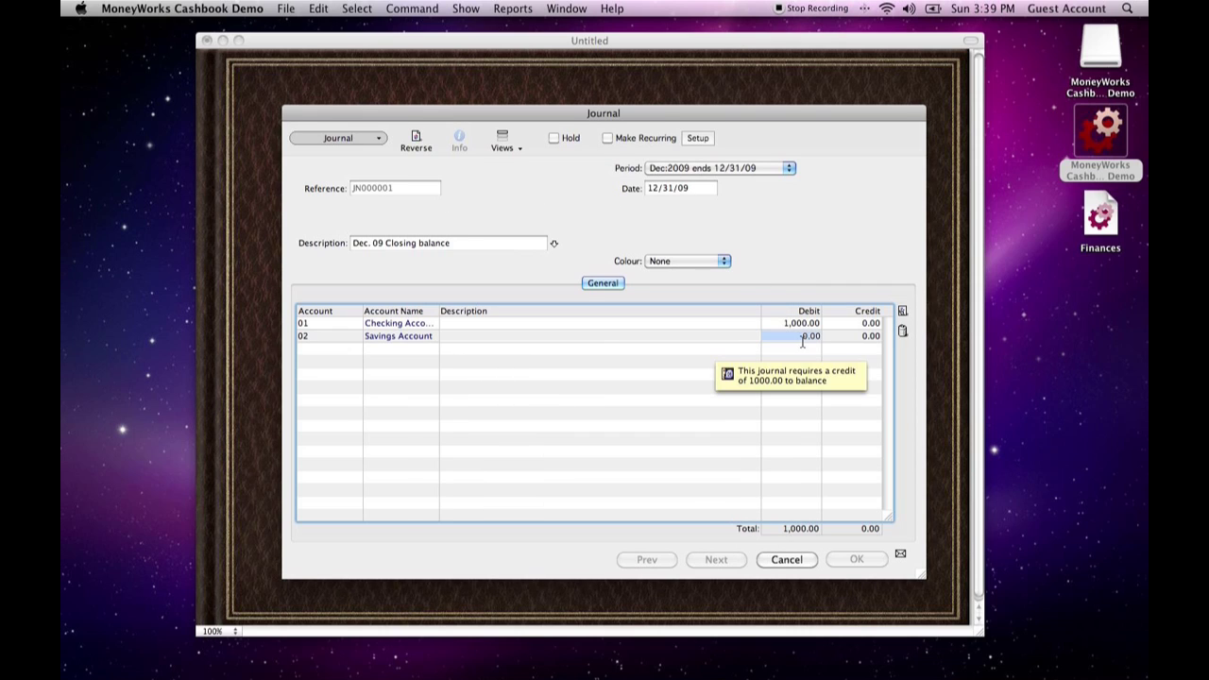
text(50)
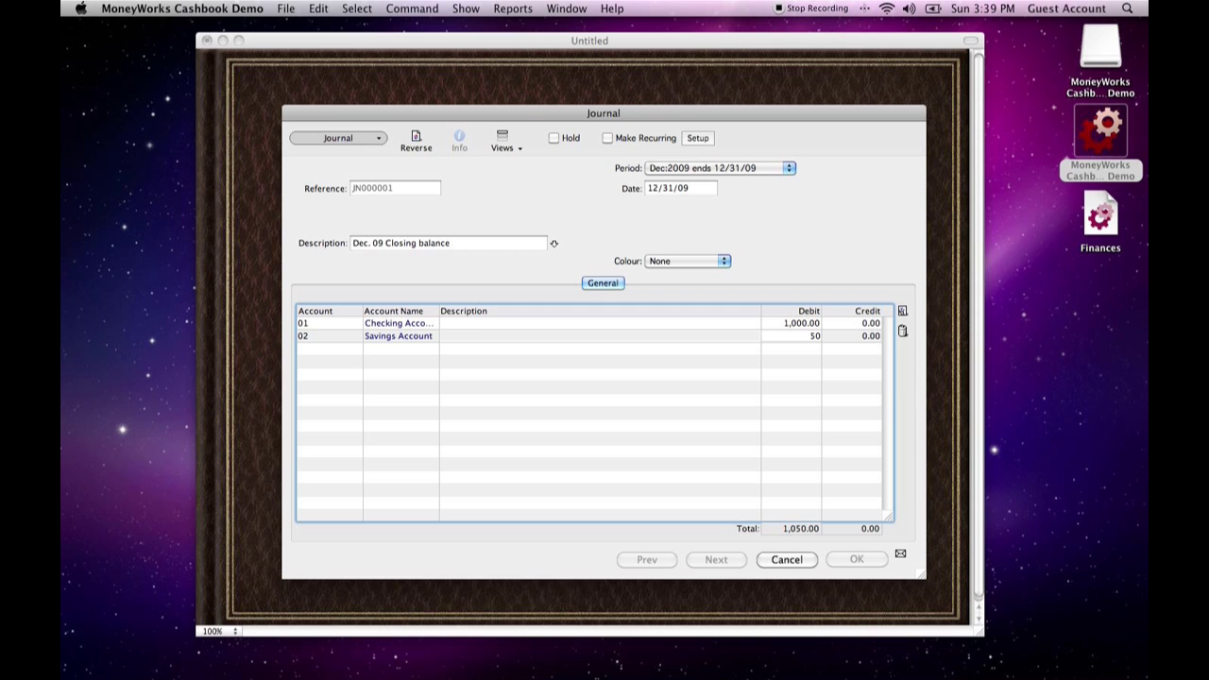
text(0)
key(Tab)
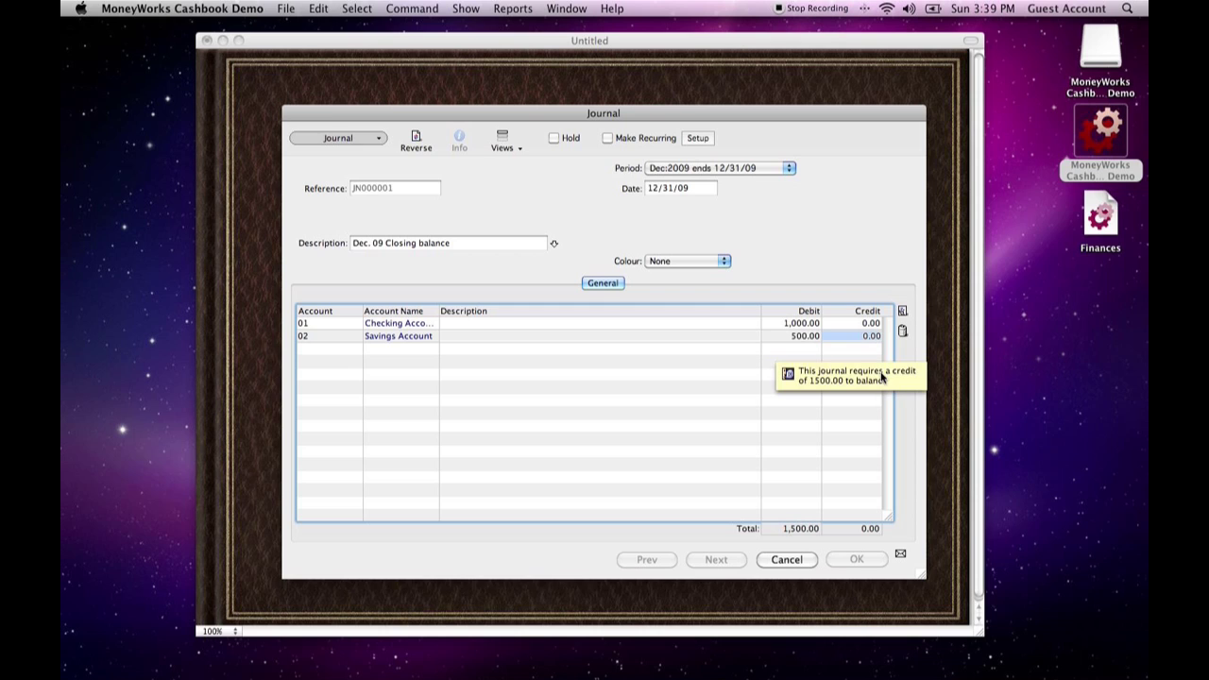
- Add the Suspense Account (99) as the balancing line with a credit of 1500, and post the journal
key(Tab)
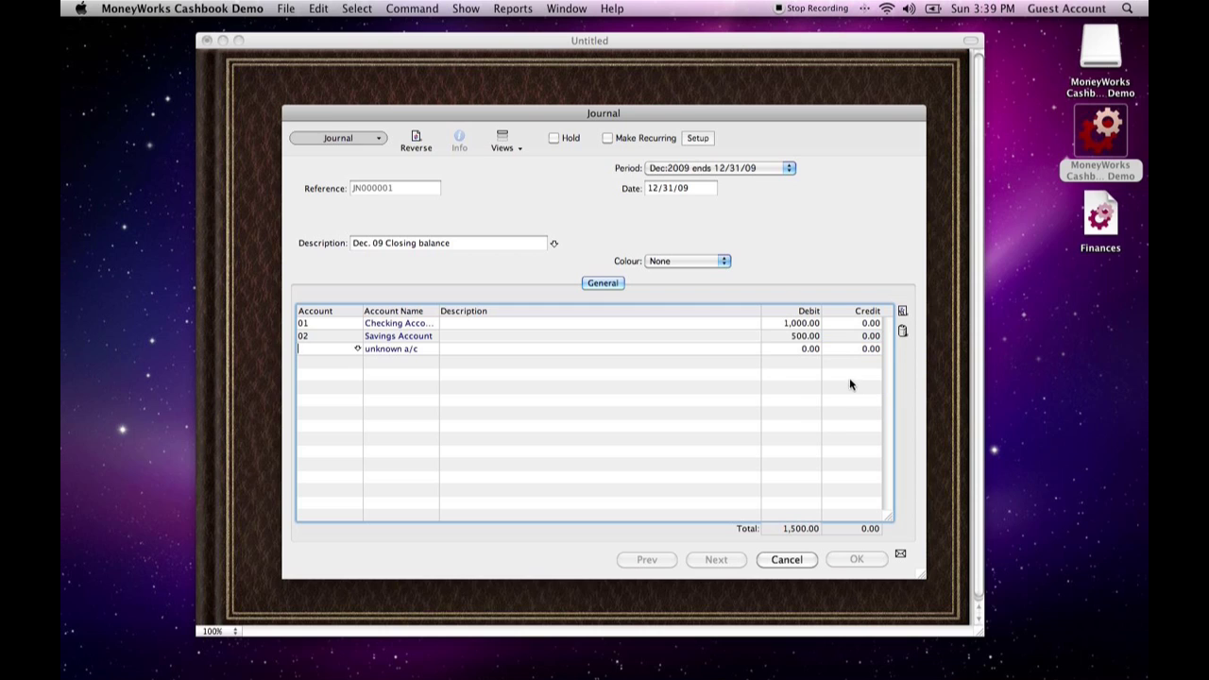
scroll(623, 395, down, 5)
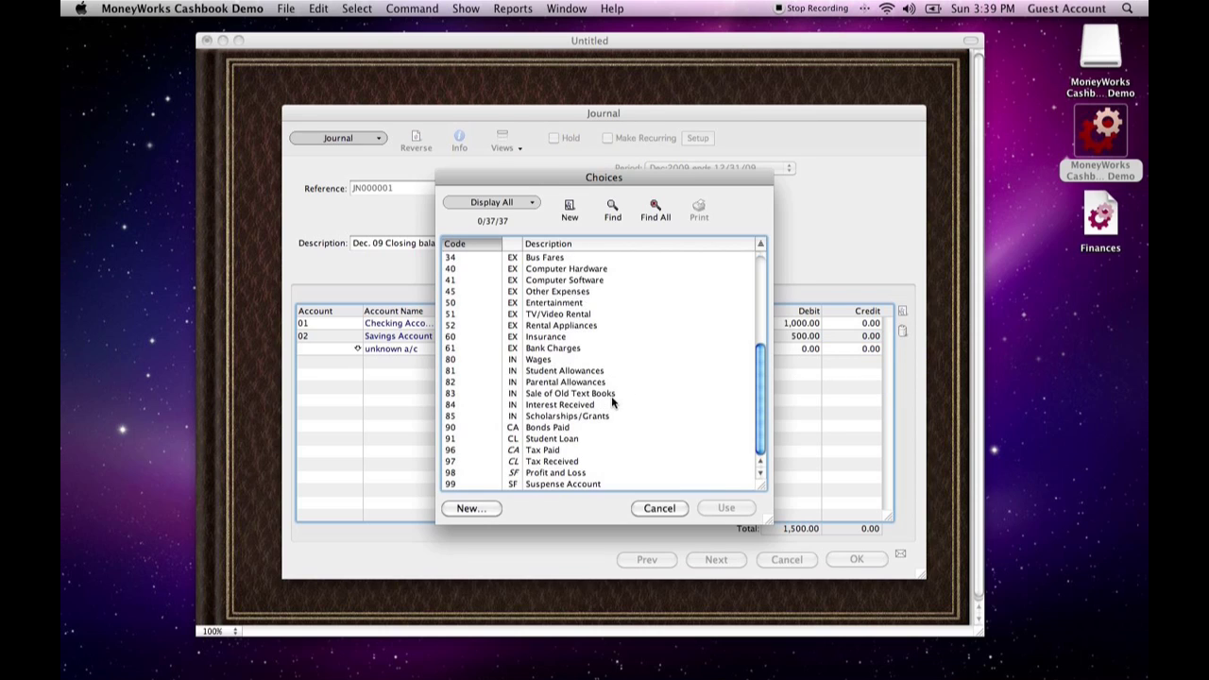
click(525, 484)
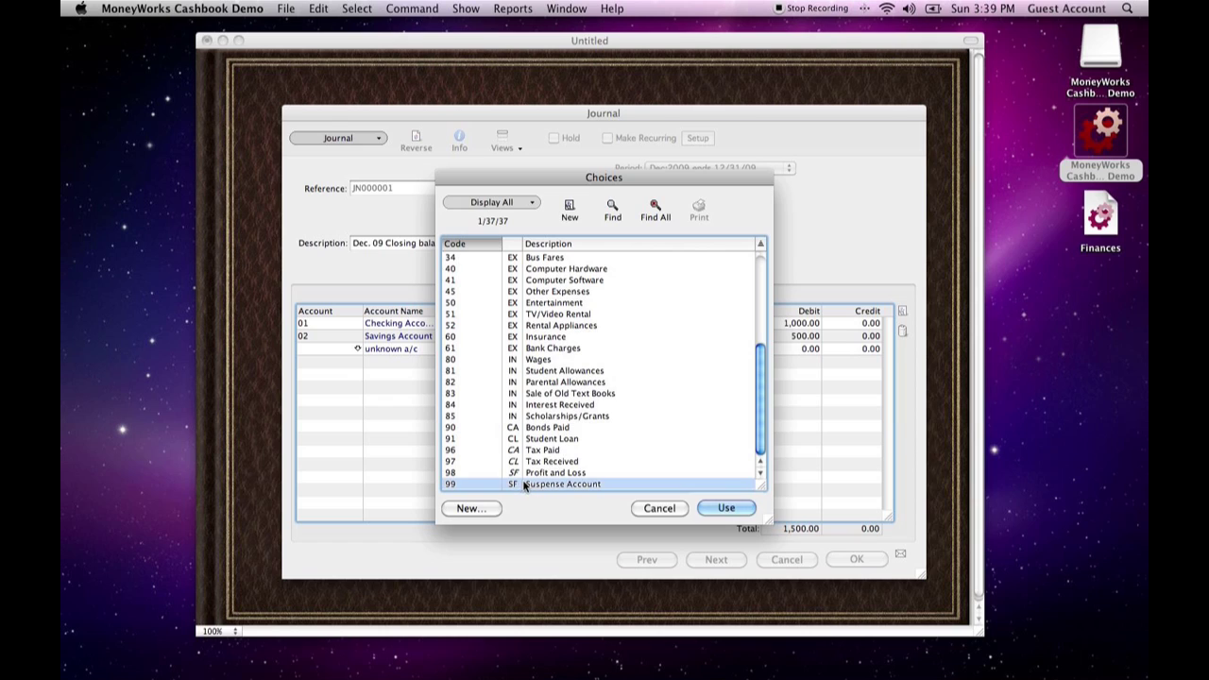
click(721, 508)
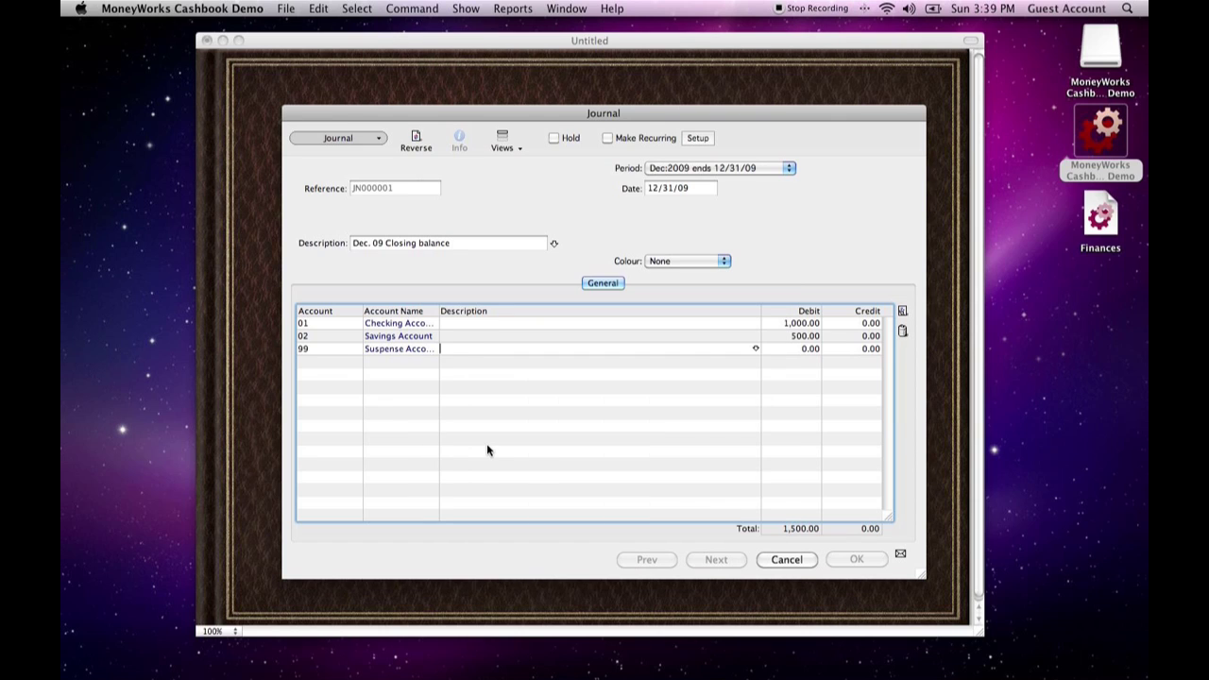
key(Tab)
key(Tab)
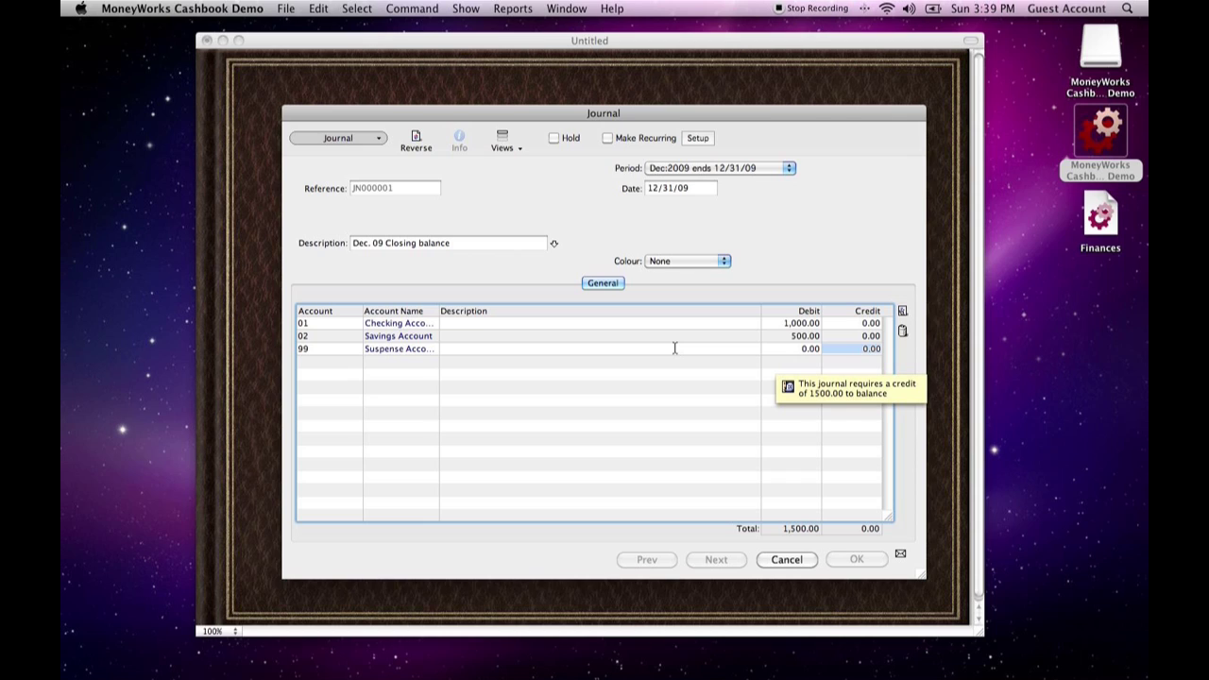
text(1500)
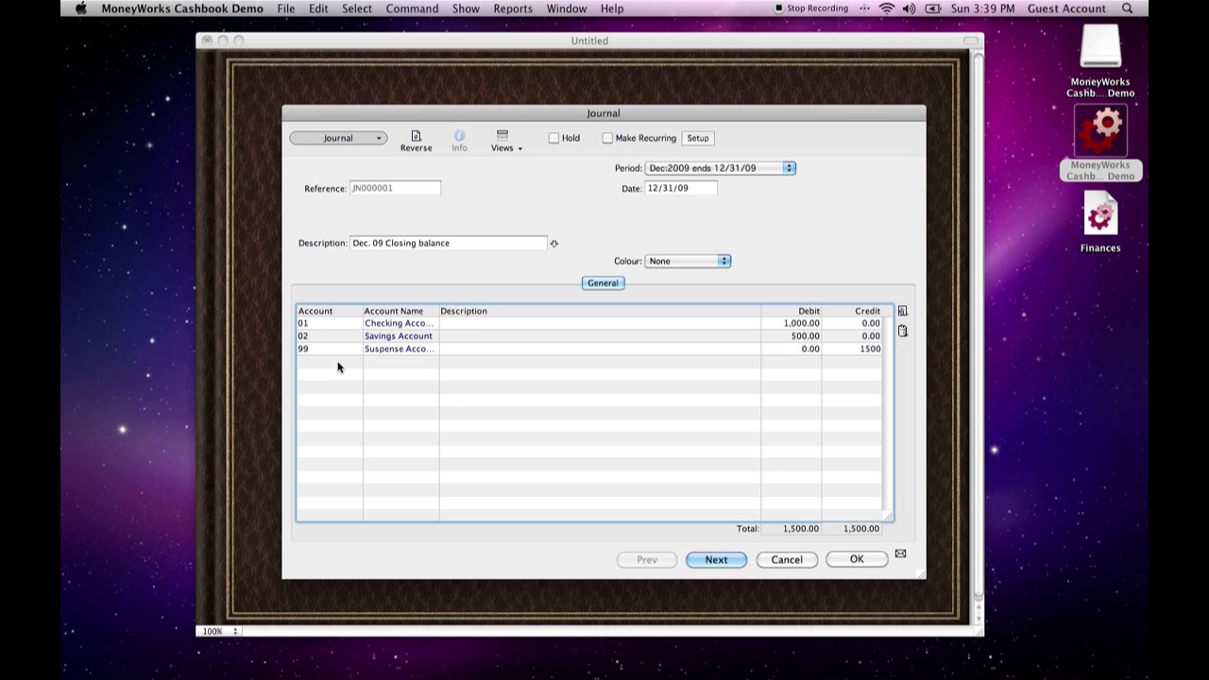
click(901, 555)
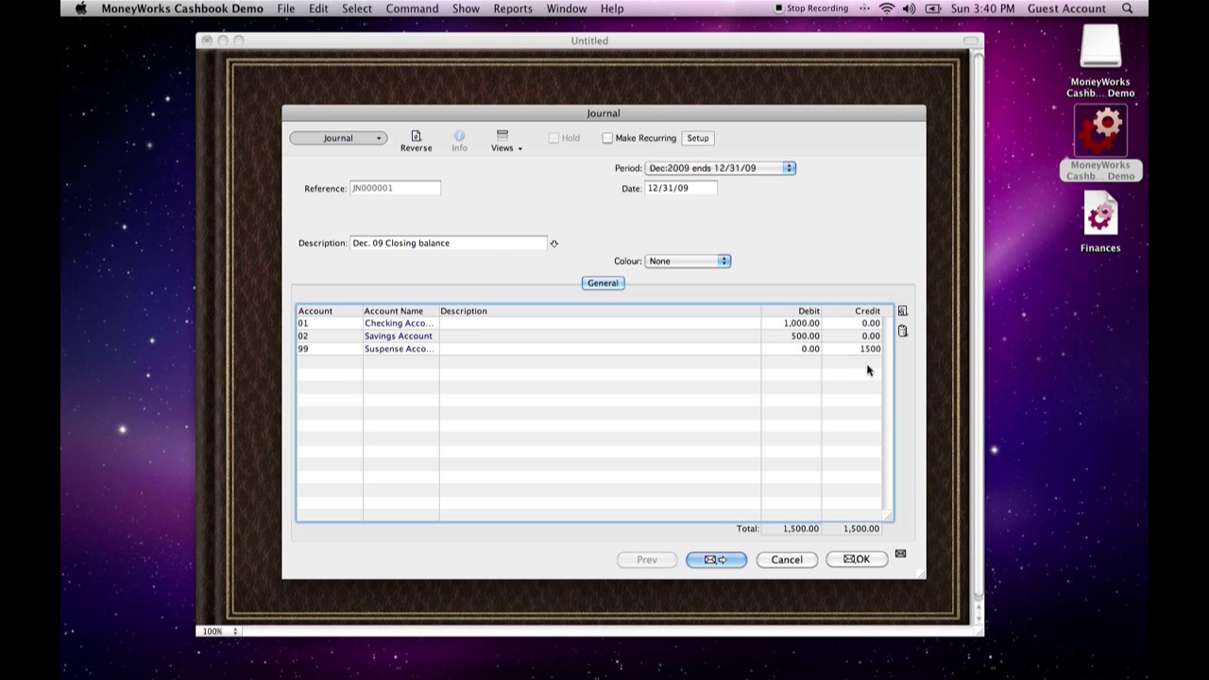
click(871, 560)
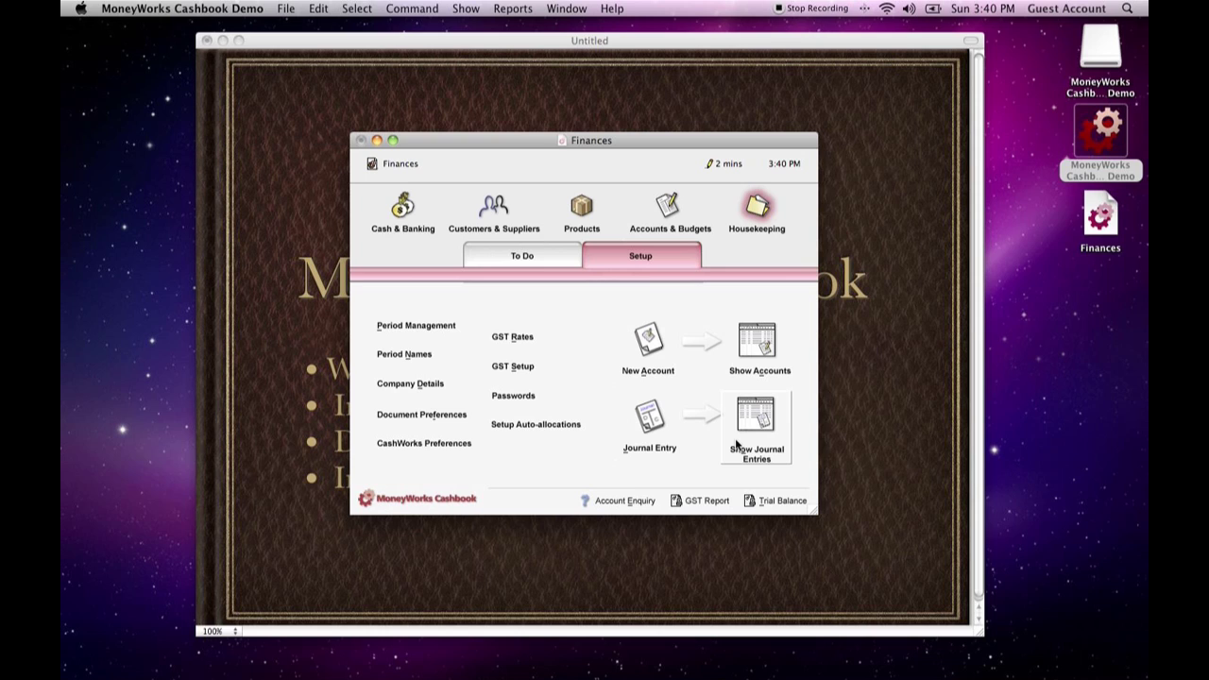
- Review the accounts' closing balances for this year and for last year through Dec:2009, and close the balances list
click(672, 208)
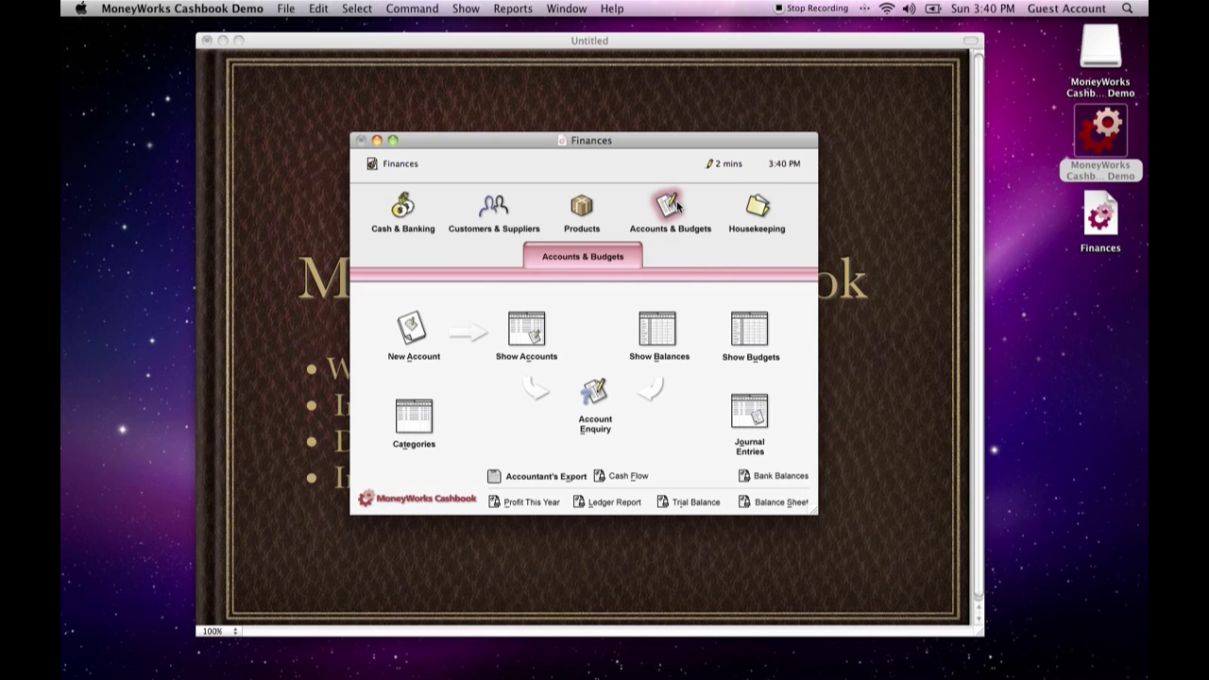
click(657, 342)
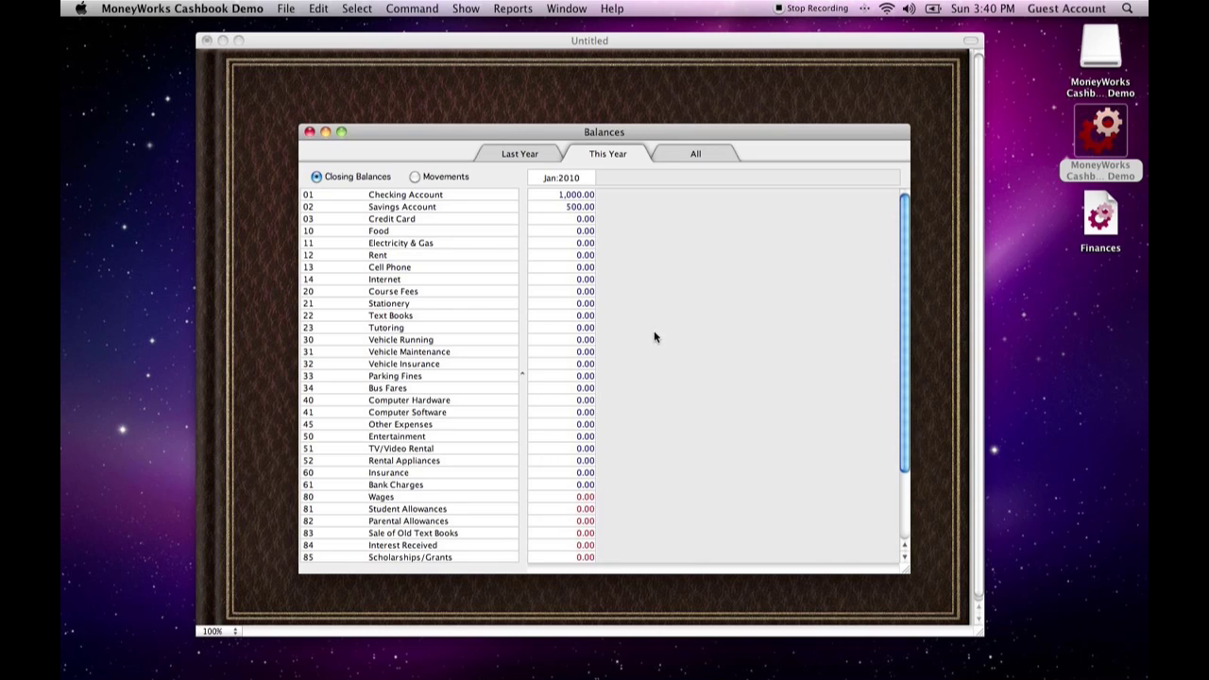
click(529, 156)
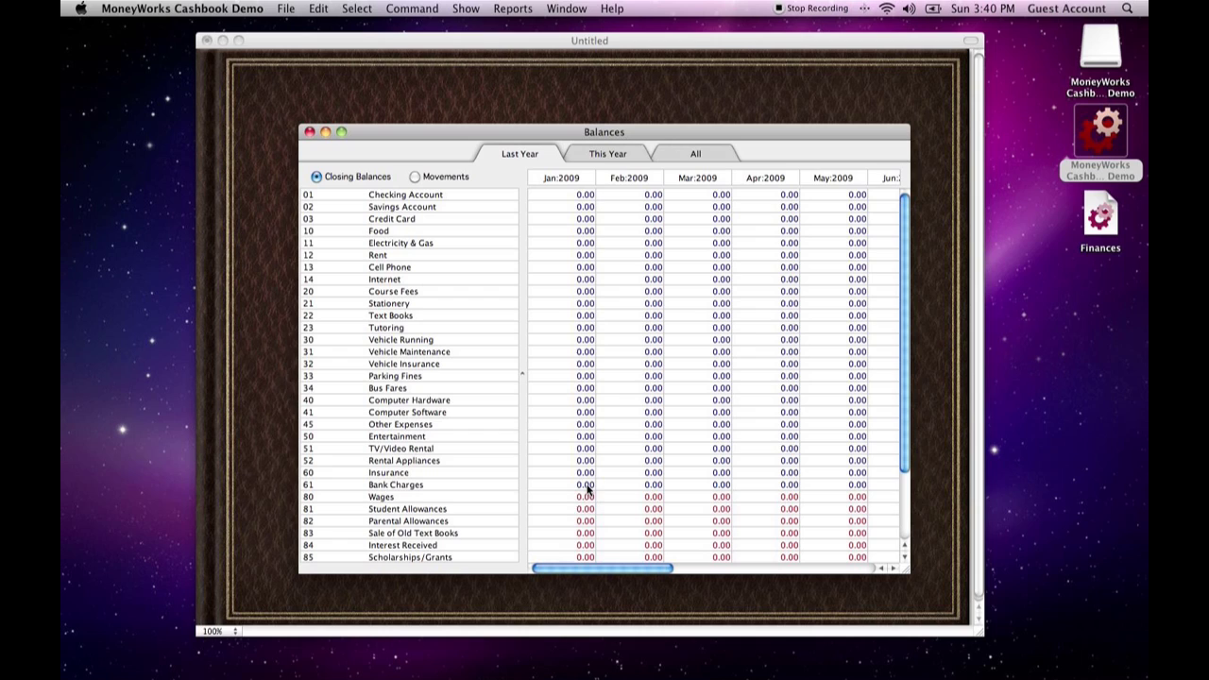
drag(565, 571, 766, 570)
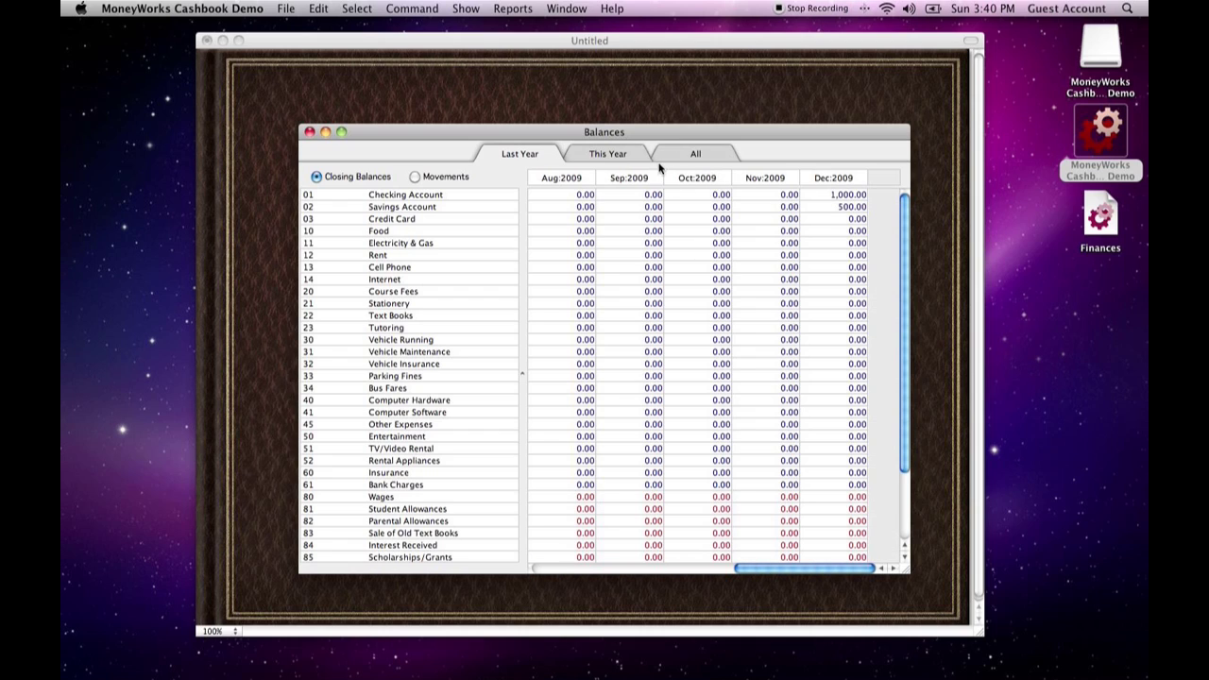
click(579, 157)
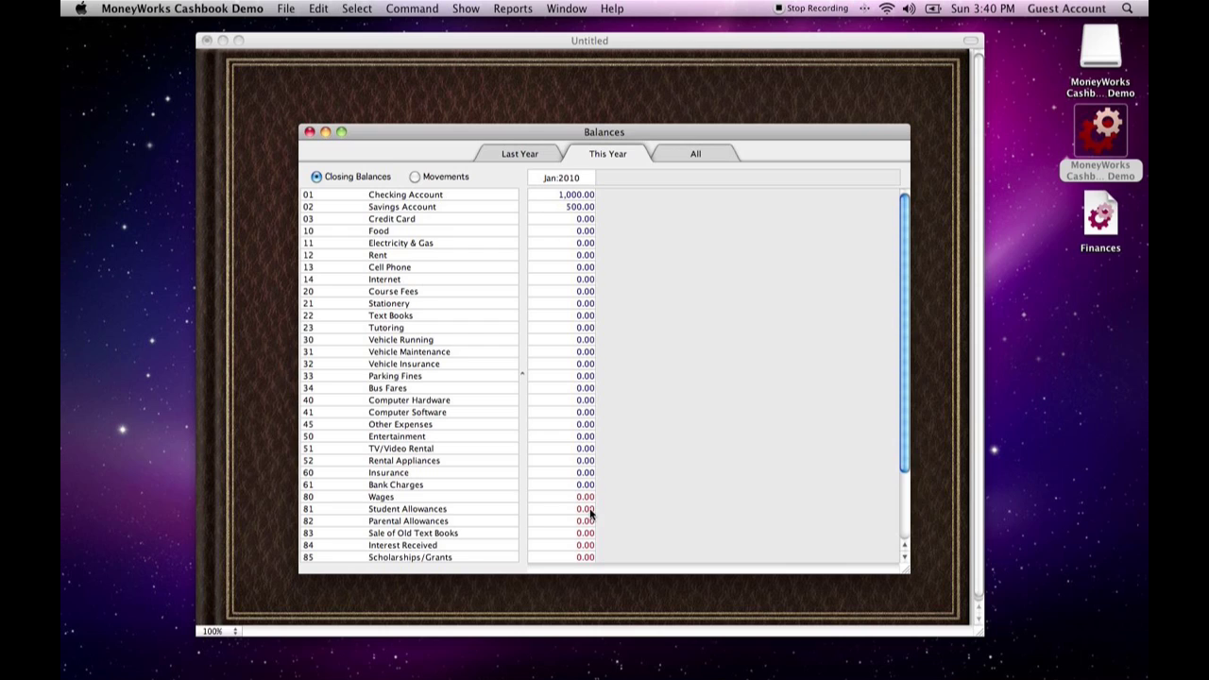
click(310, 132)
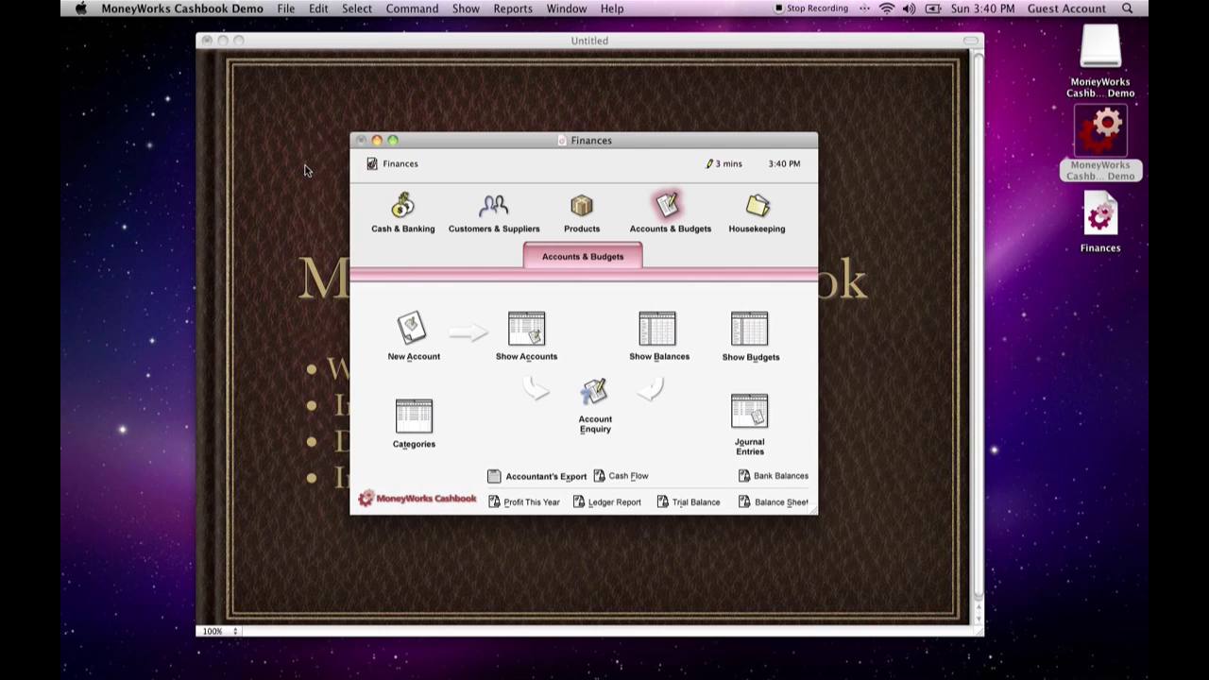
- Open the new accounting periods Feb 2010, ending 2/28/10, and Mar 2010, ending 3/31/10, in Period Management
click(753, 215)
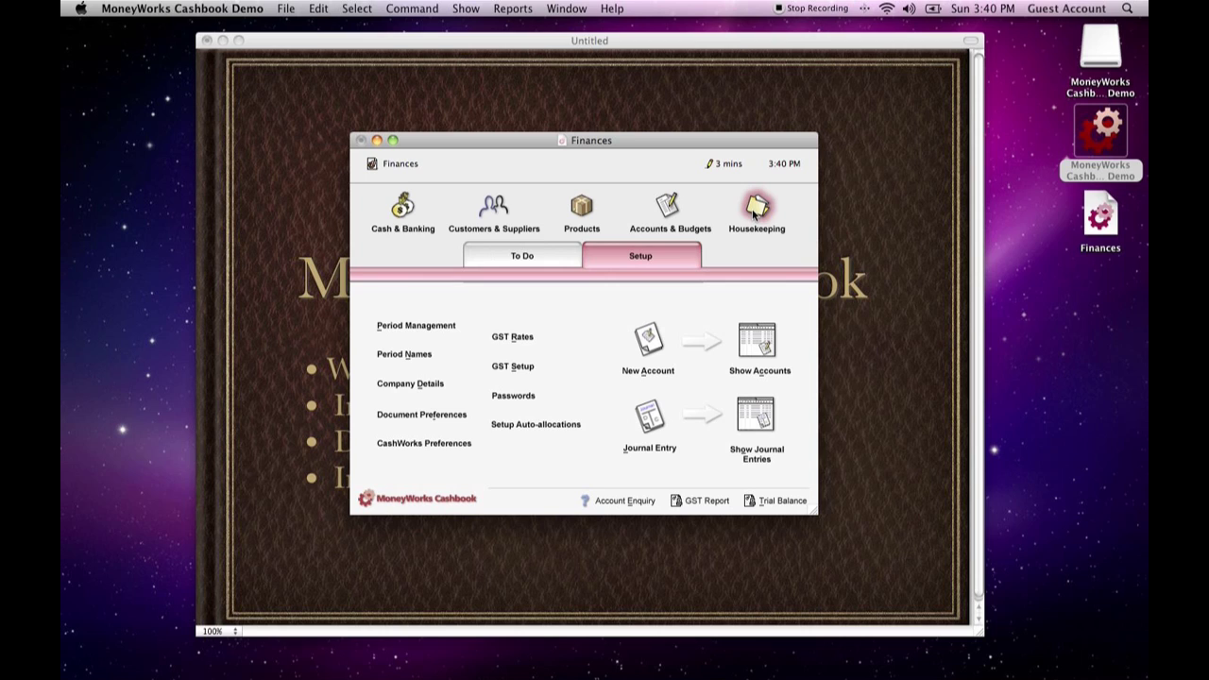
click(431, 327)
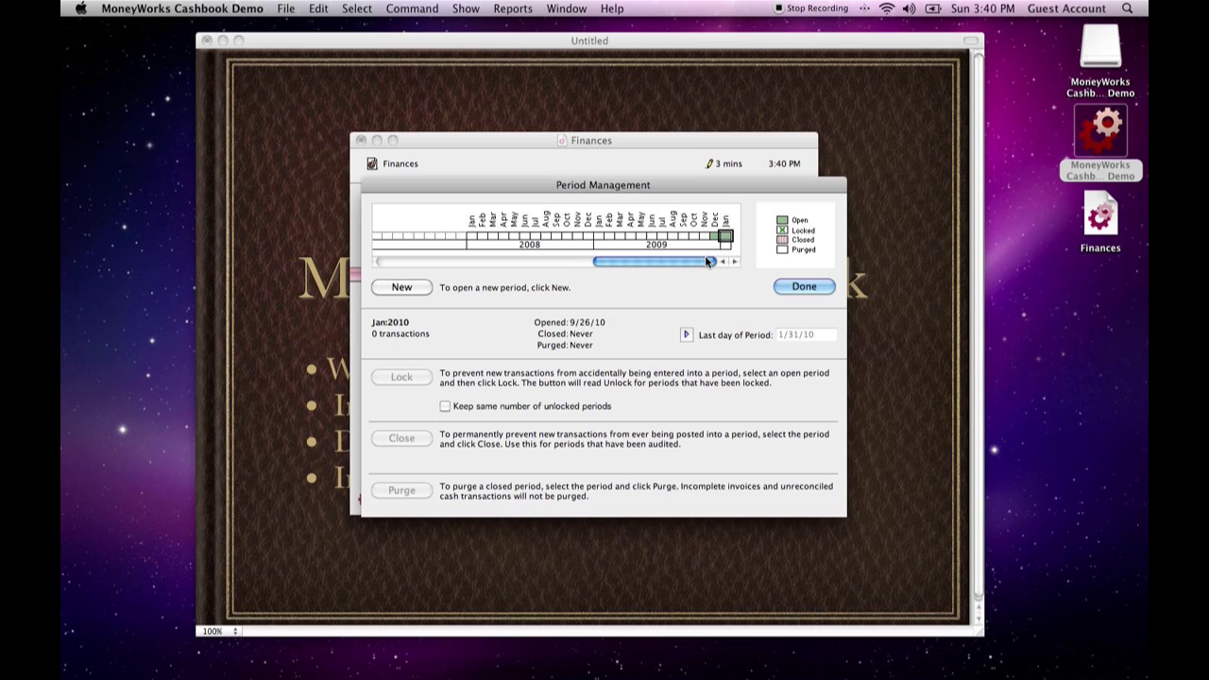
click(401, 288)
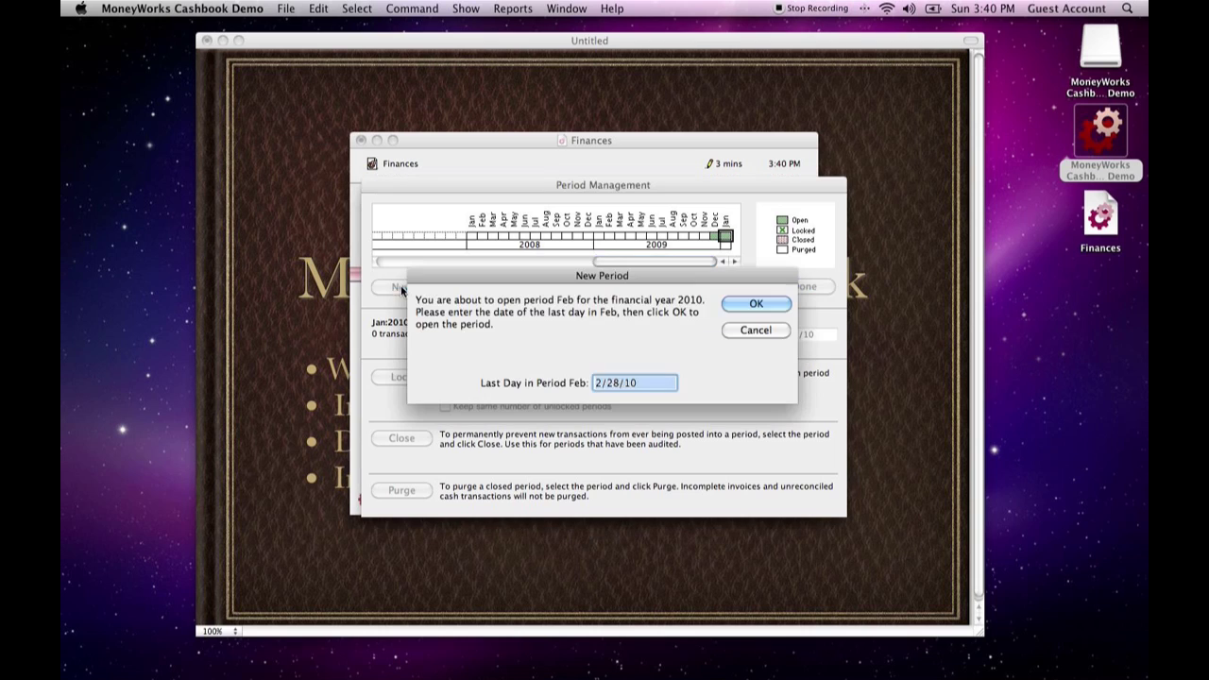
click(753, 305)
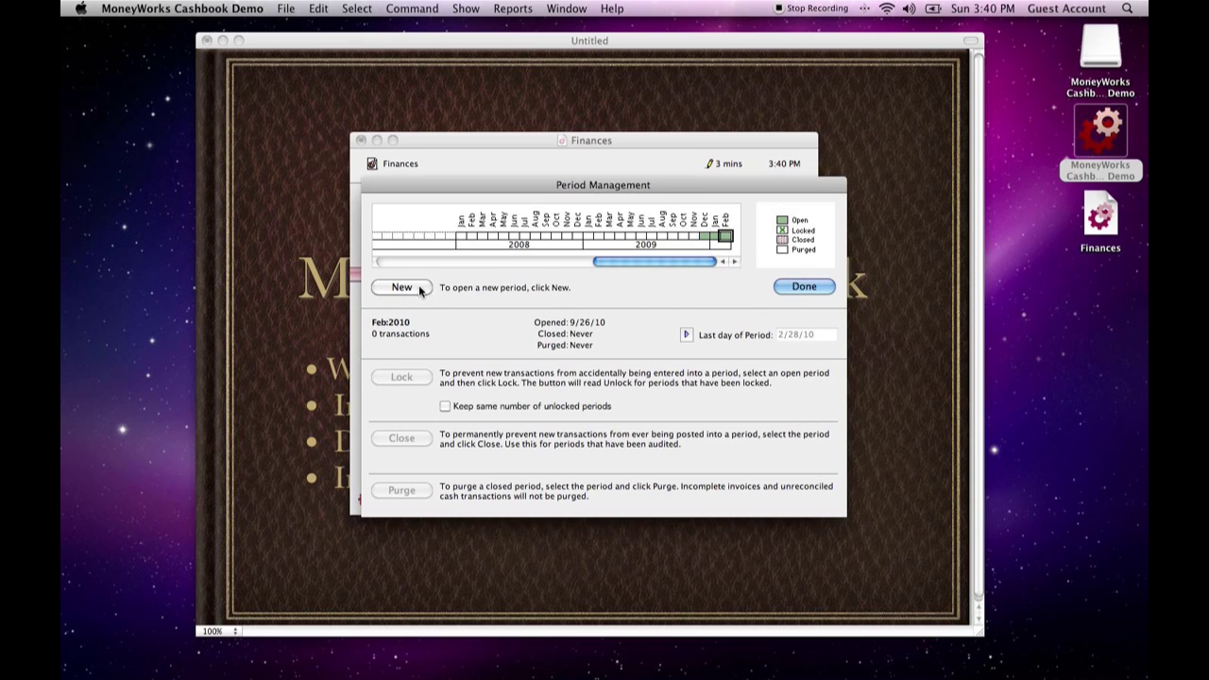
click(417, 286)
click(752, 301)
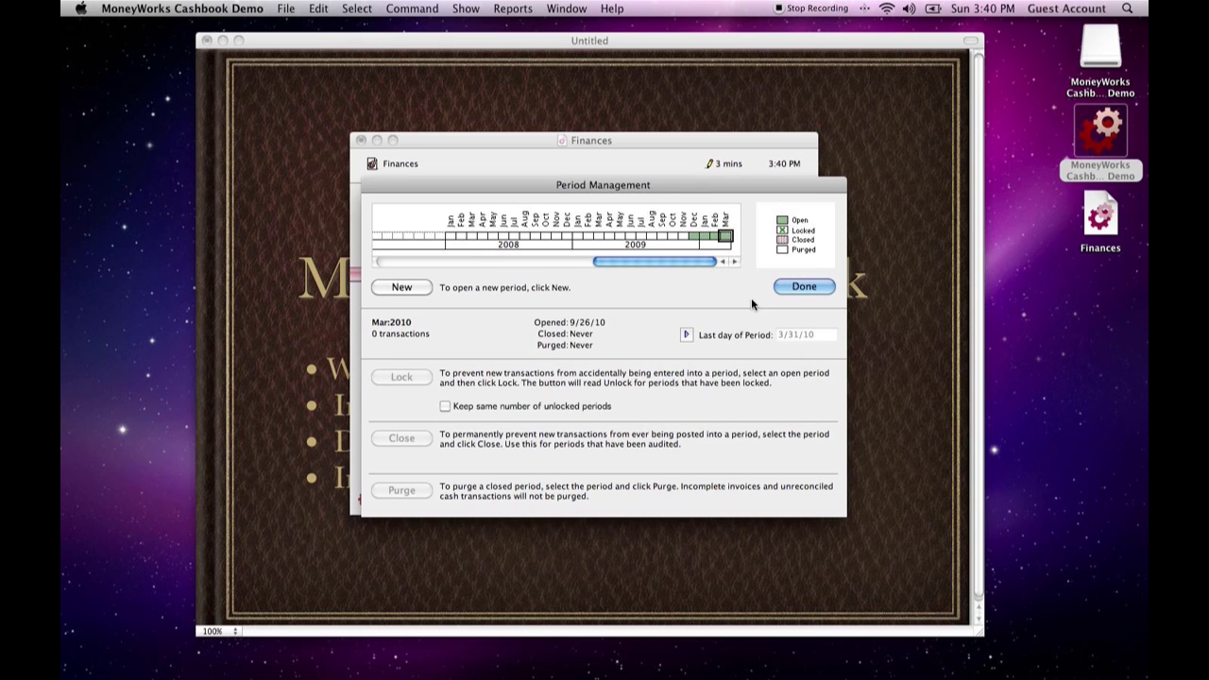
click(803, 287)
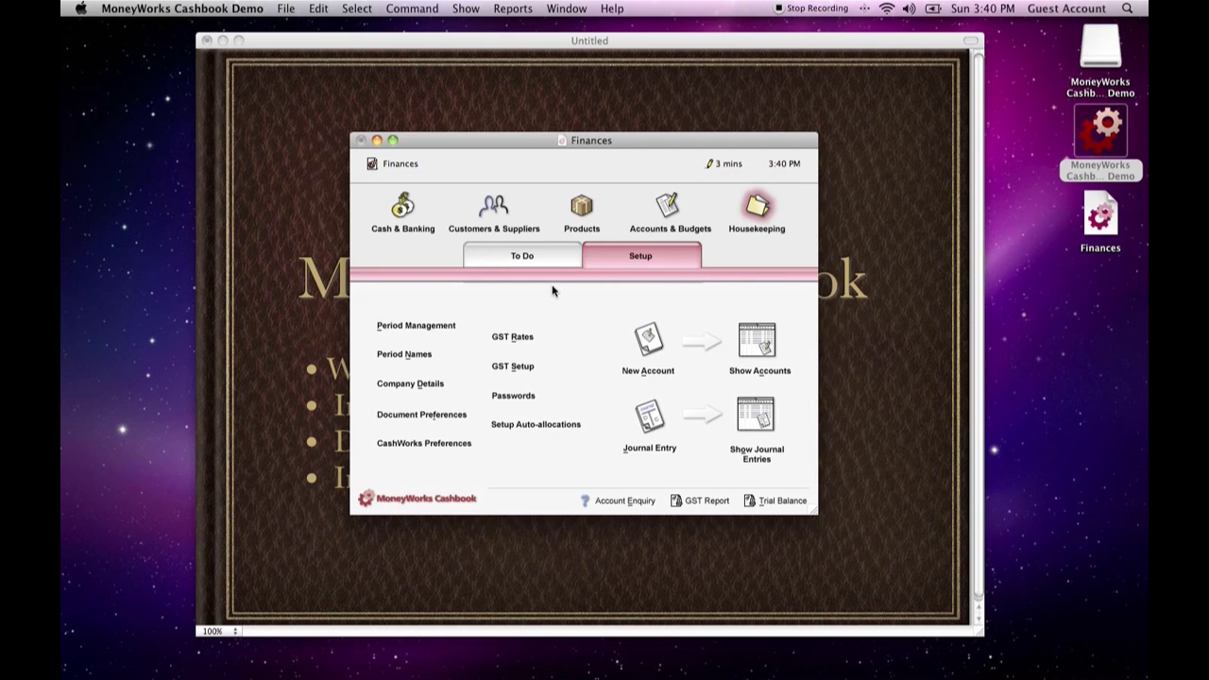
- Check this year's closing balances across the January to March 2010 periods, and close the balances list
click(667, 210)
click(652, 333)
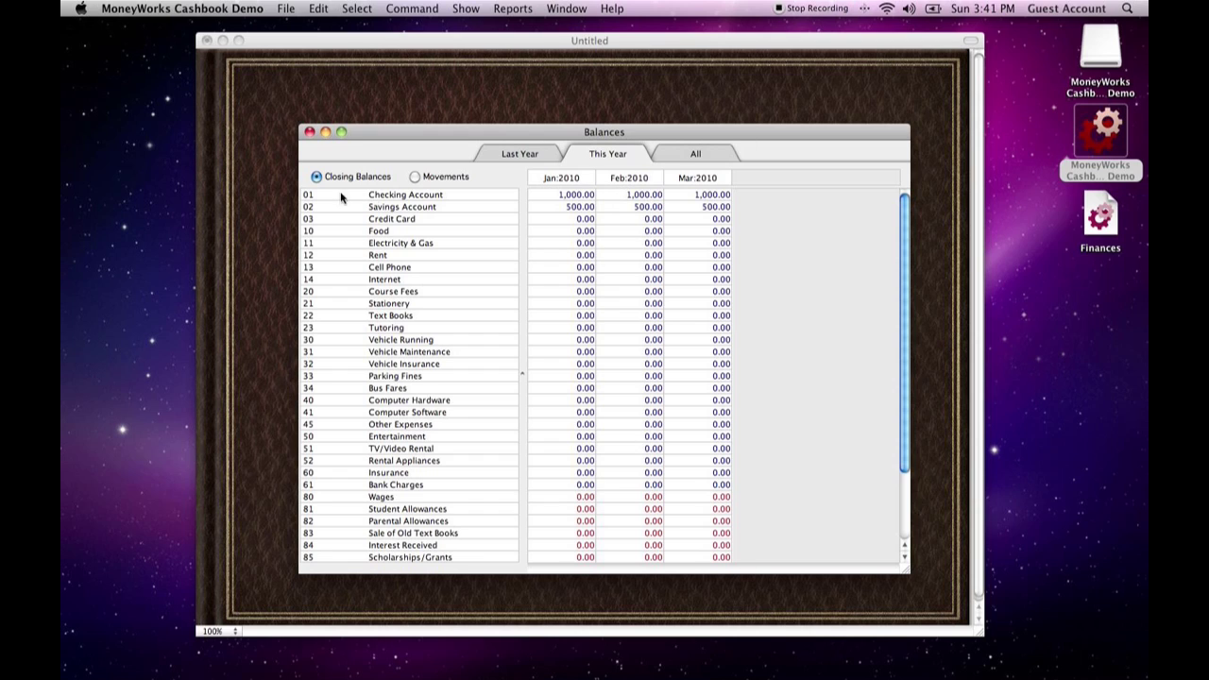
click(309, 132)
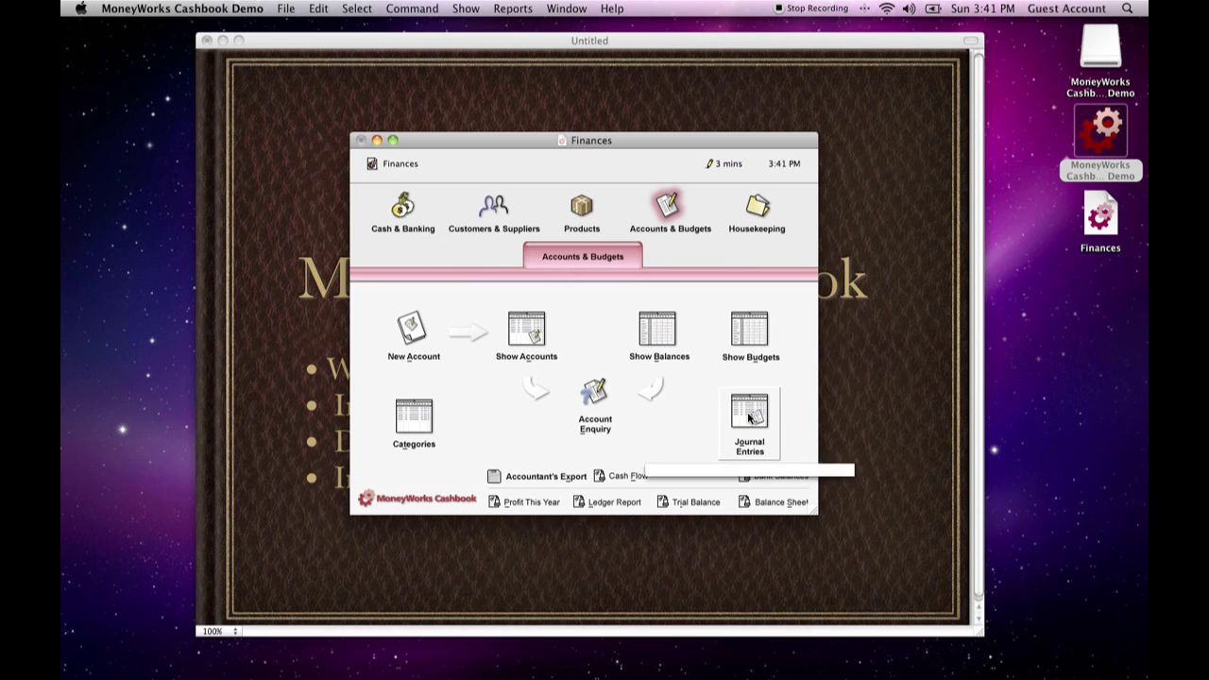
- View the list of existing journal entries and close it
click(745, 214)
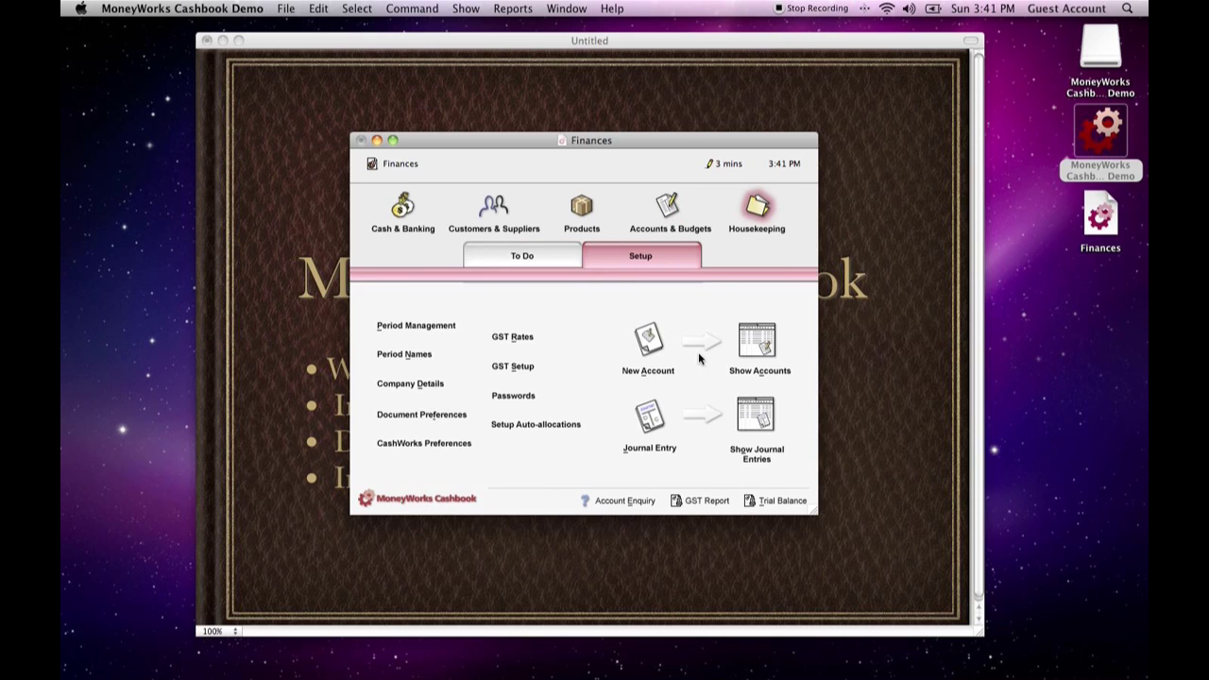
click(773, 425)
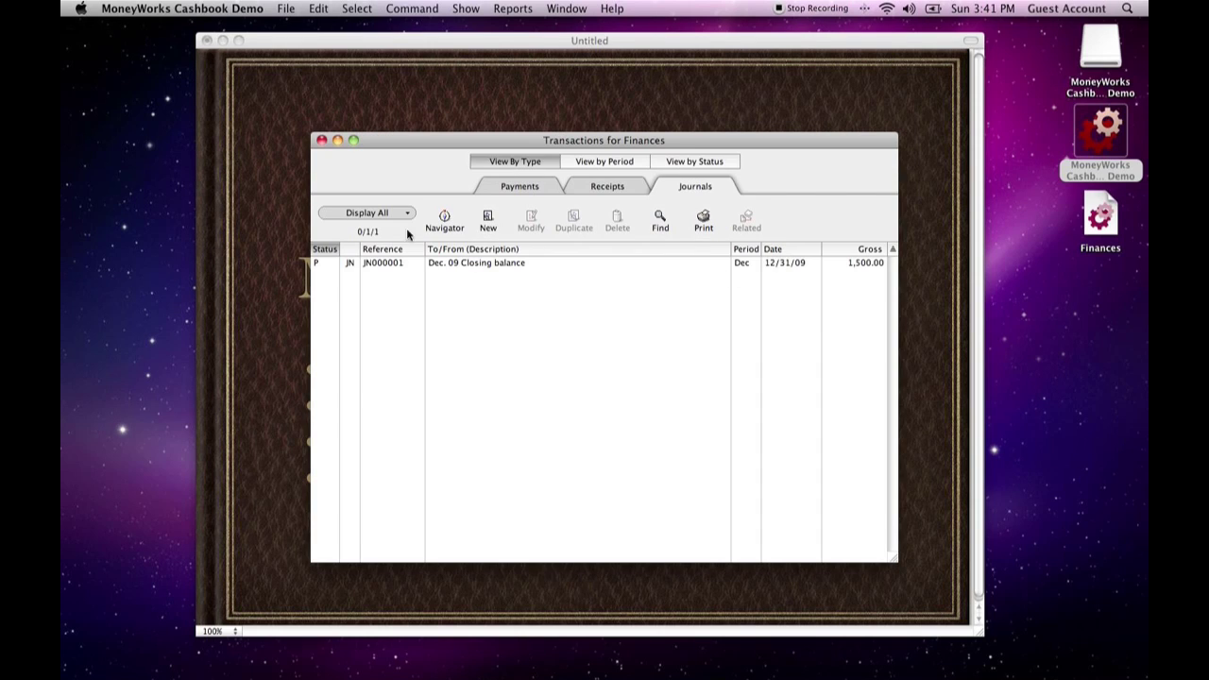
click(321, 140)
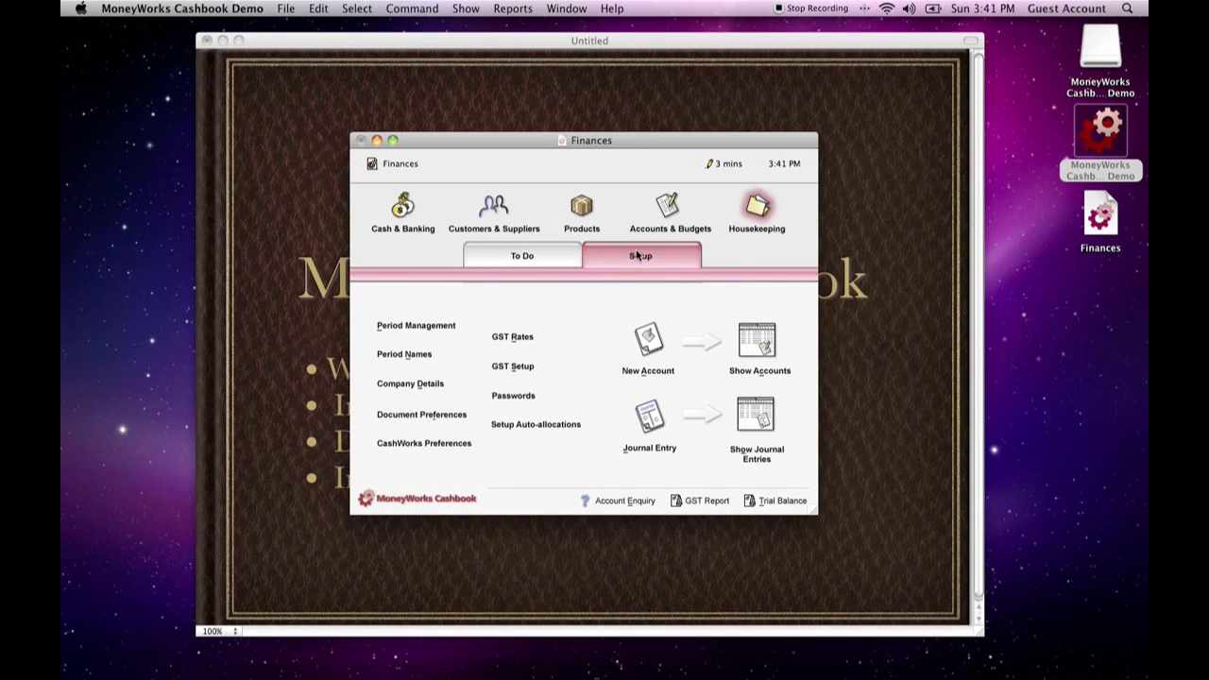
- Start a new journal entry in the Jan:2010 period and date it 1/31/10
click(649, 416)
click(678, 170)
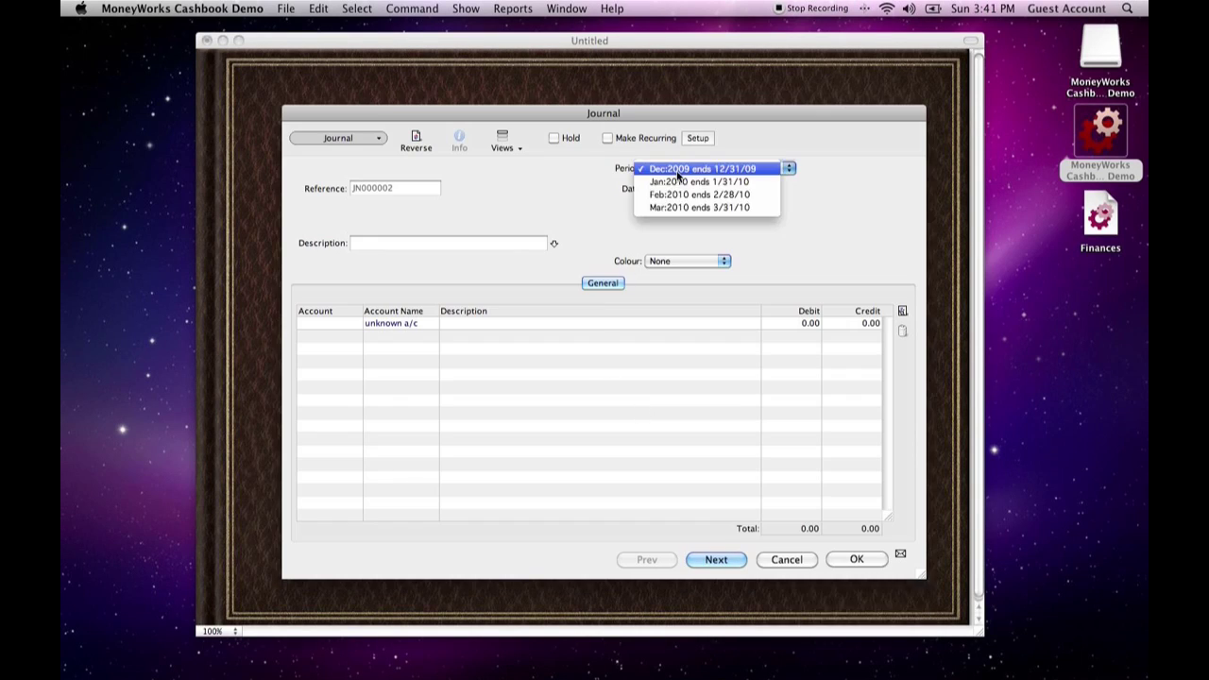
click(680, 183)
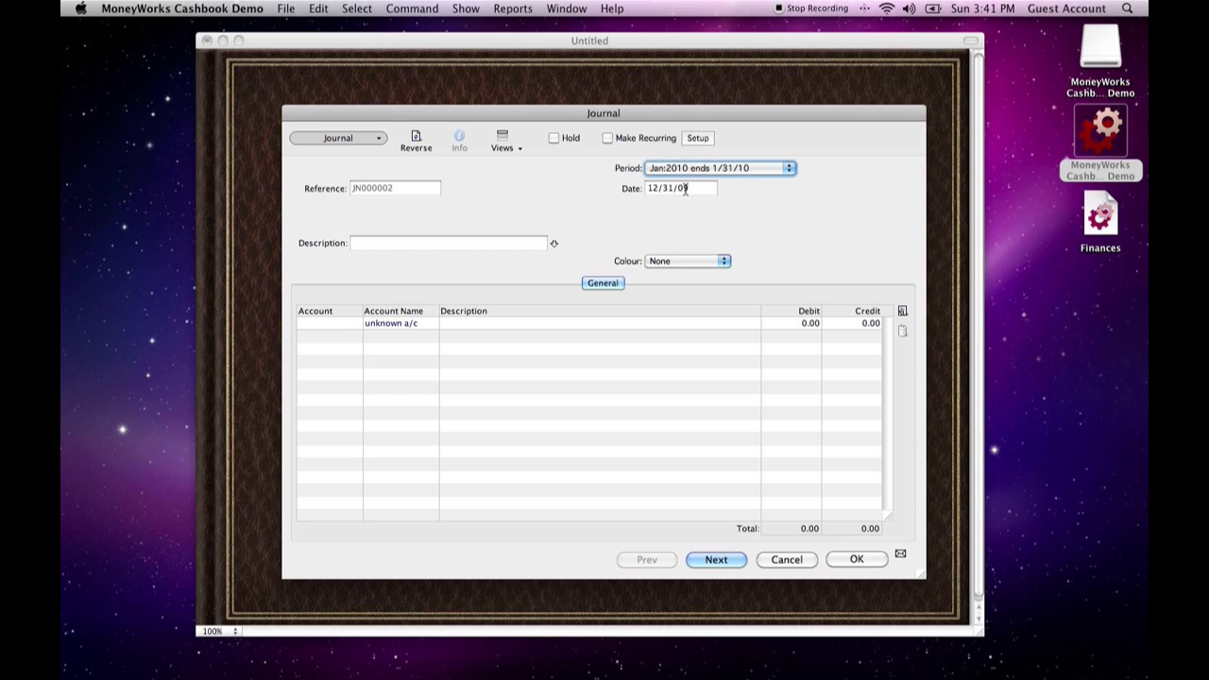
click(681, 188)
text(1/31/10)
key(Tab)
- Enter "Jan end" as the new journal's description
key(Tab)
text(Jan ed)
key(Tab)
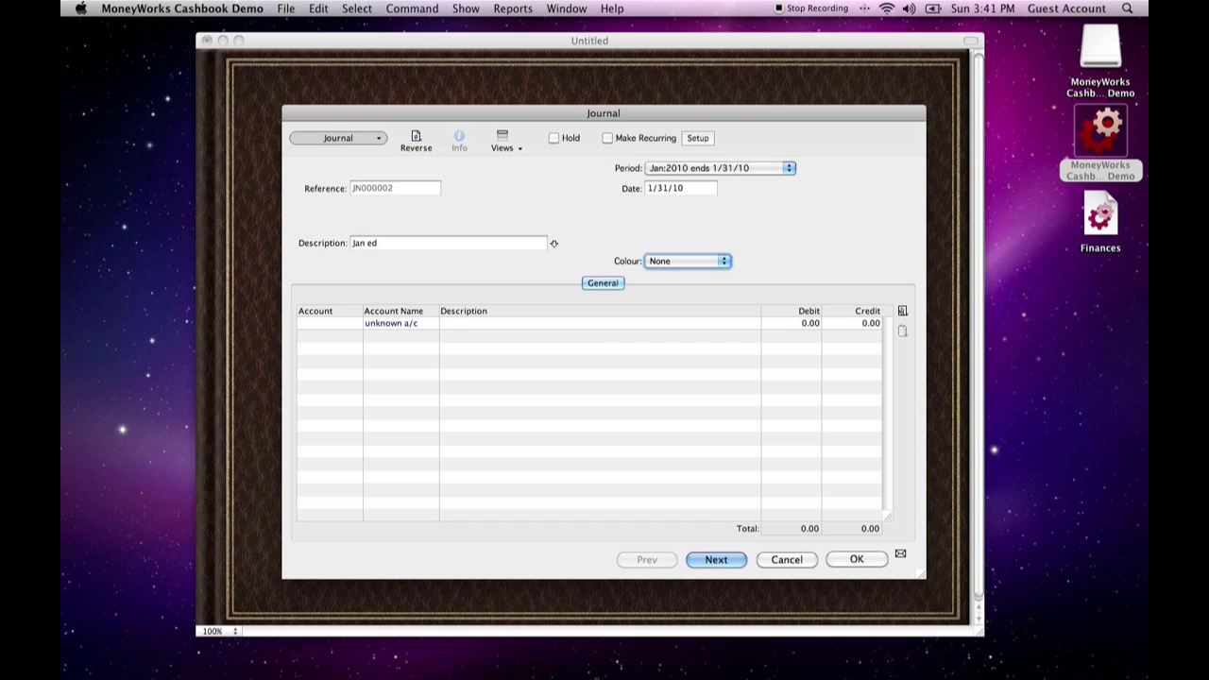
key(shift+Tab)
text(Jan end)
key(Tab)
key(Tab)
key(Tab)
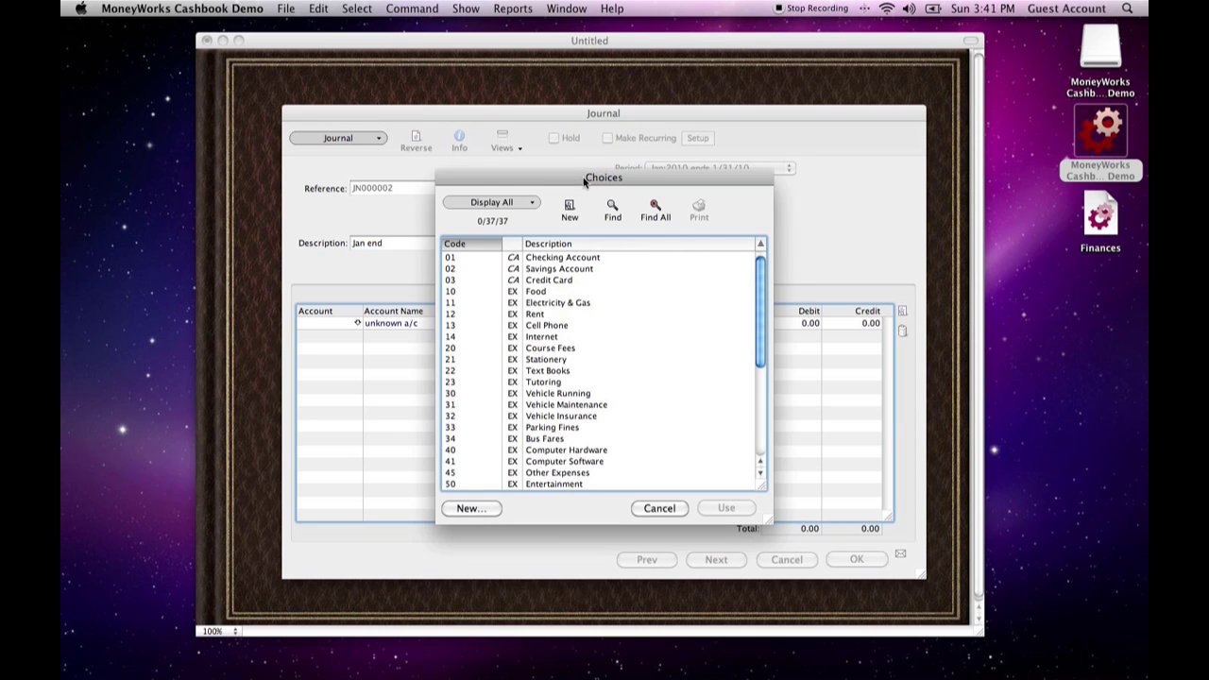
- Add the Checking Account (01) as the first line of the January journal with a debit of 25
click(565, 263)
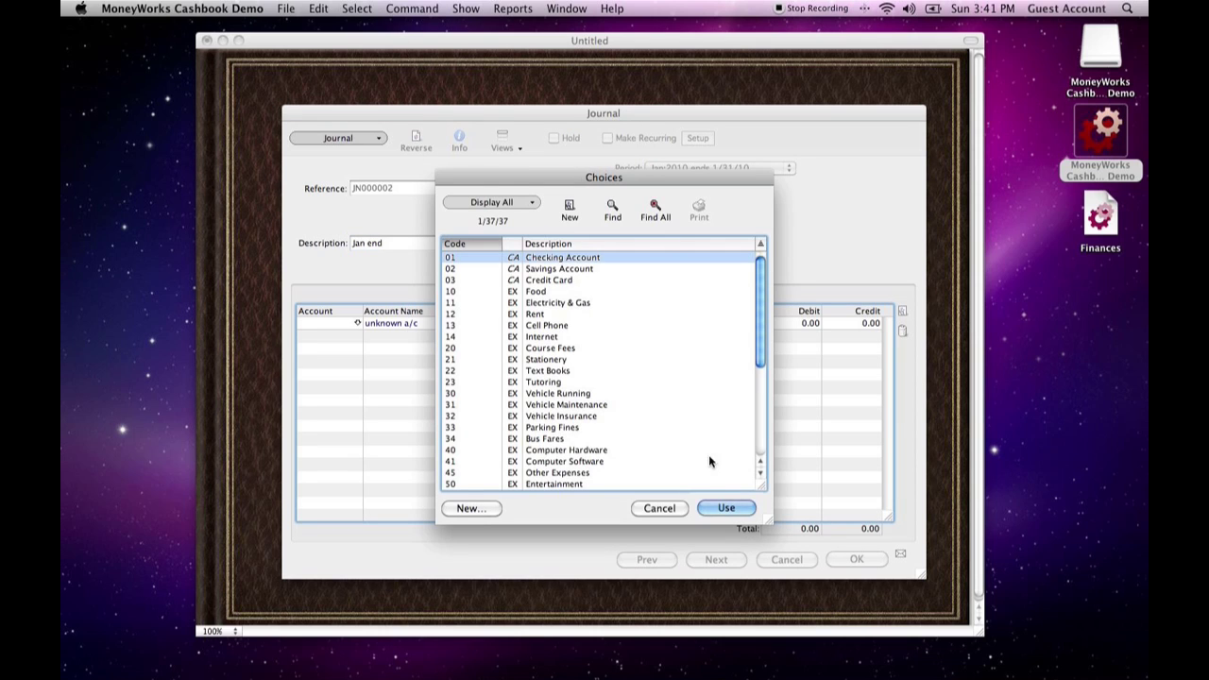
click(725, 510)
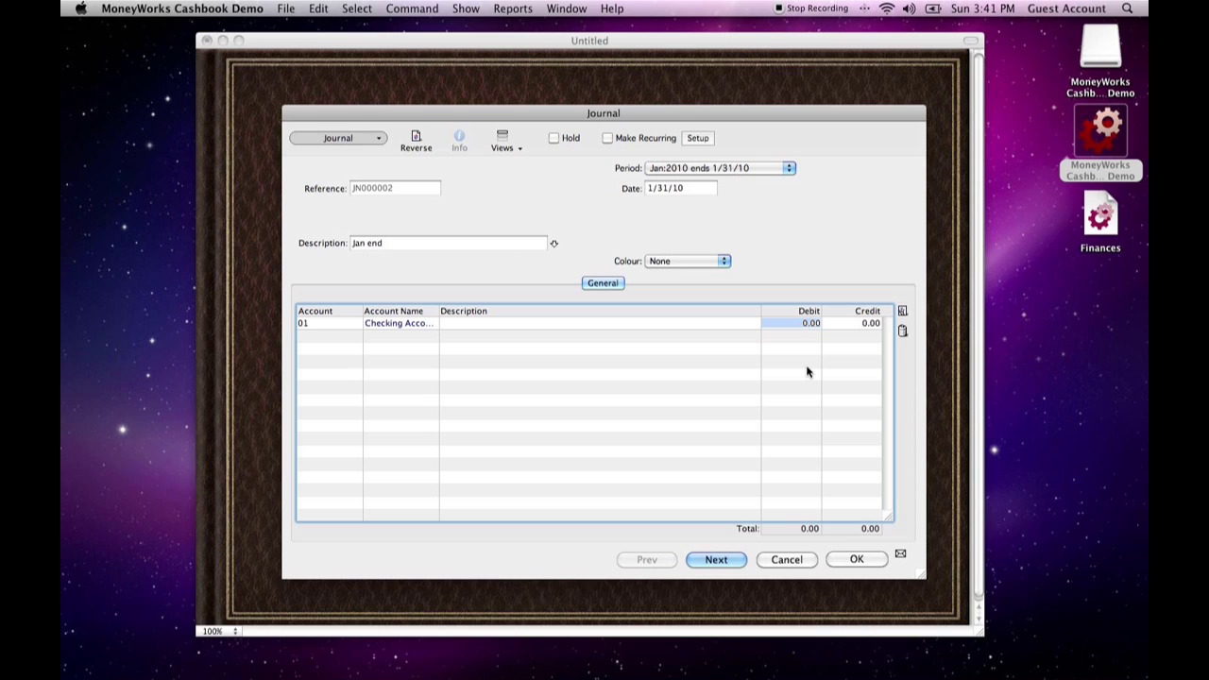
text(25)
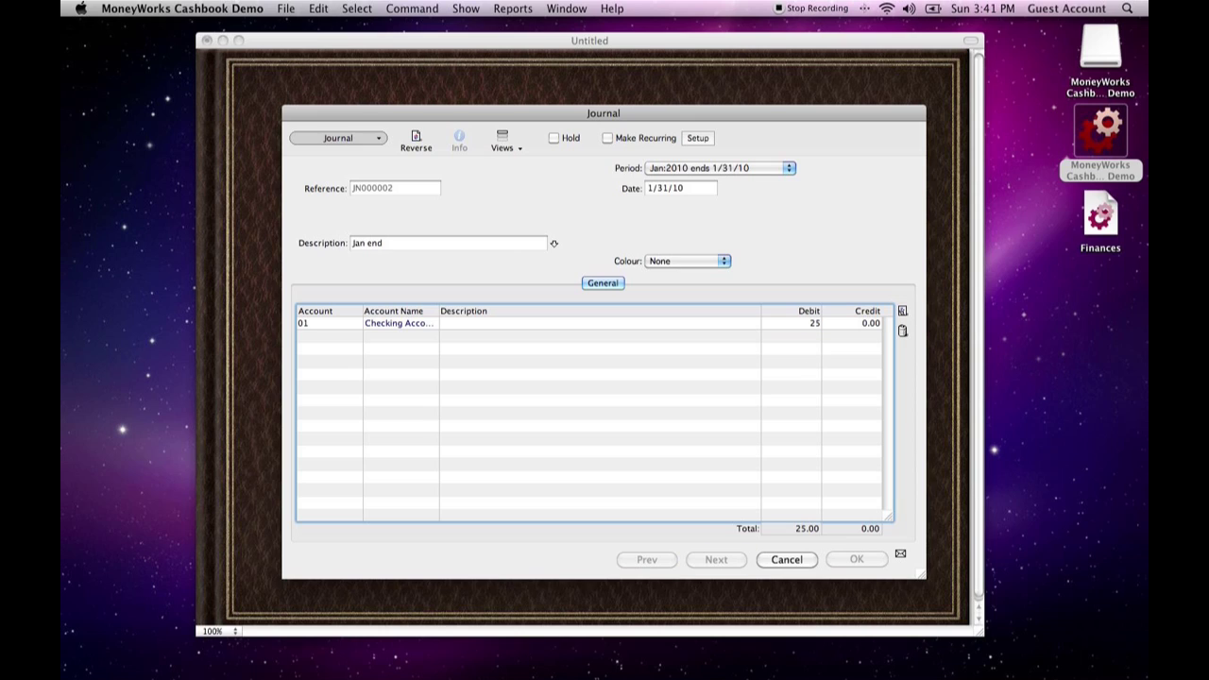
key(Tab)
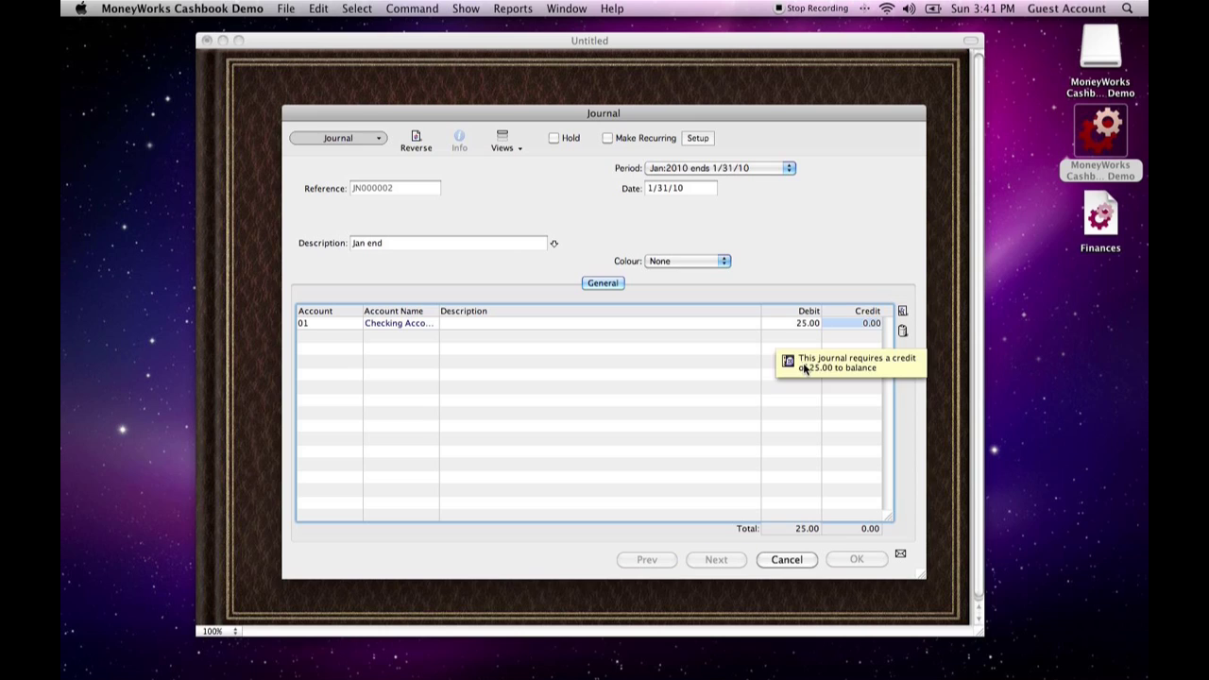
key(Tab)
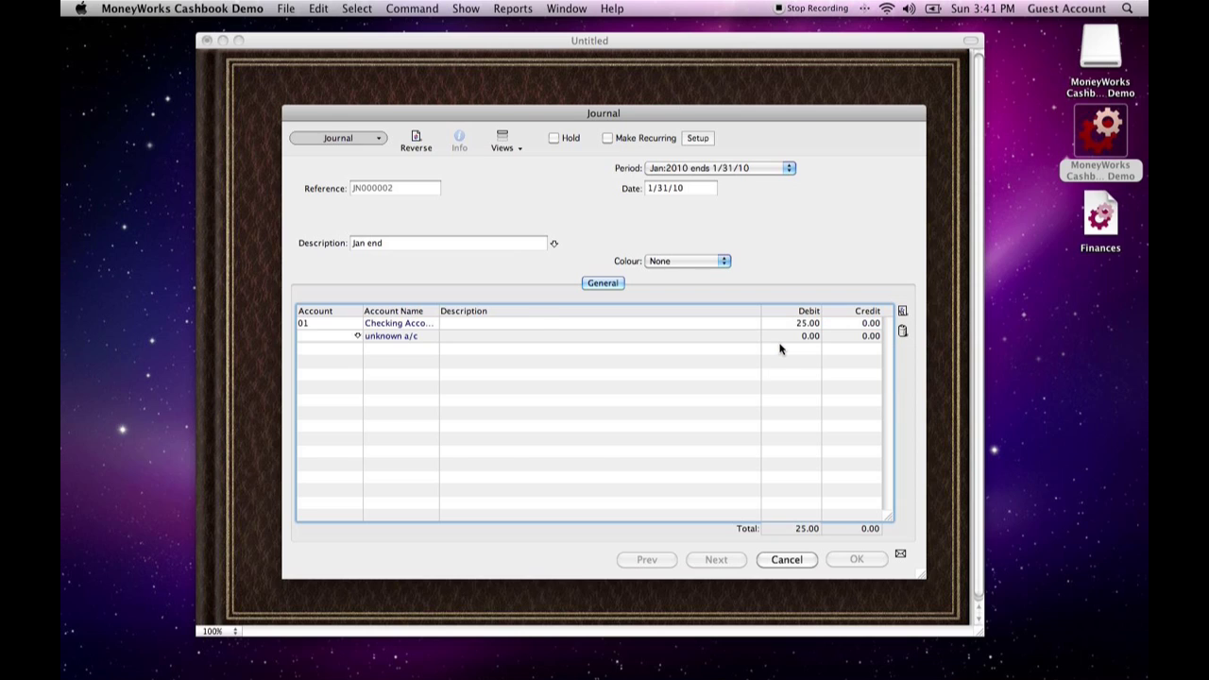
- Add the Savings Account (02) as the second line of the January journal with a credit of 100
key(Tab)
double_click(569, 269)
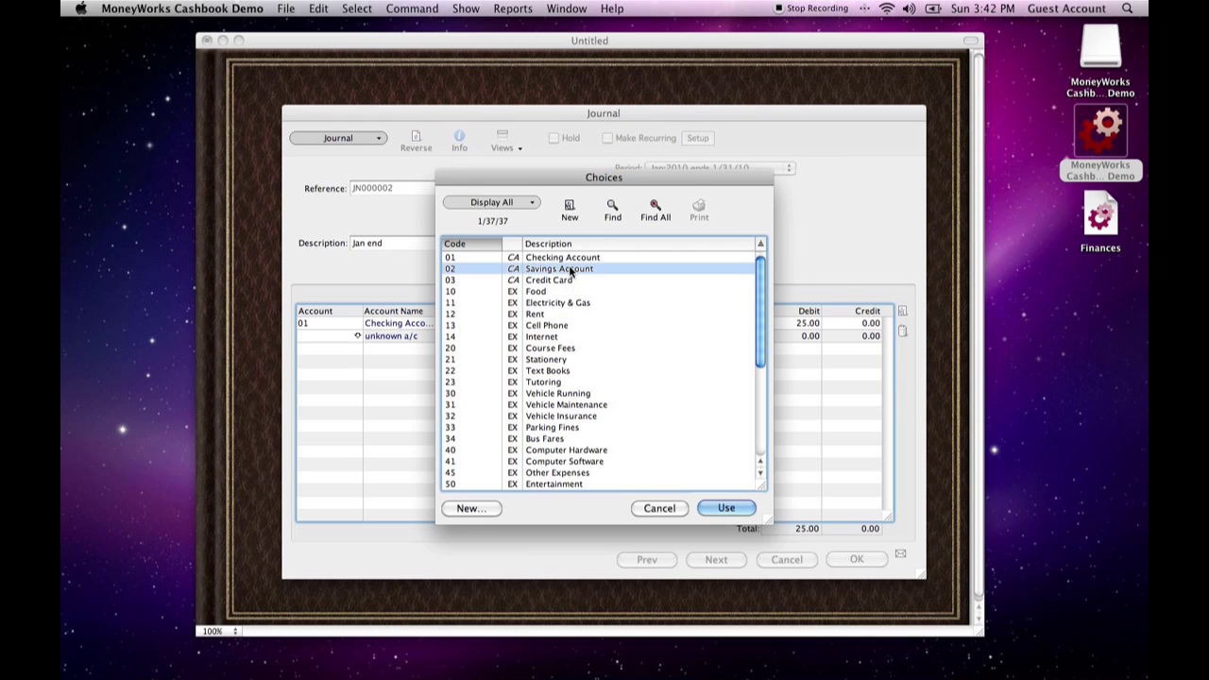
key(Tab)
key(Tab)
text(1)
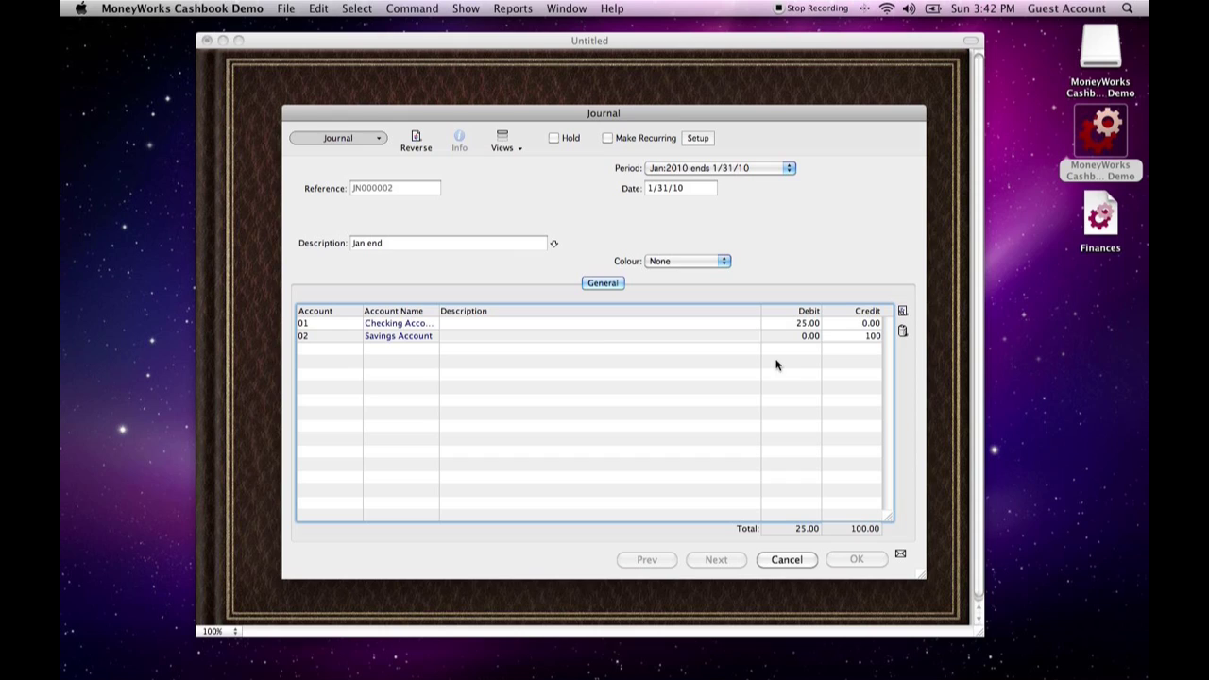
text(00)
key(Tab)
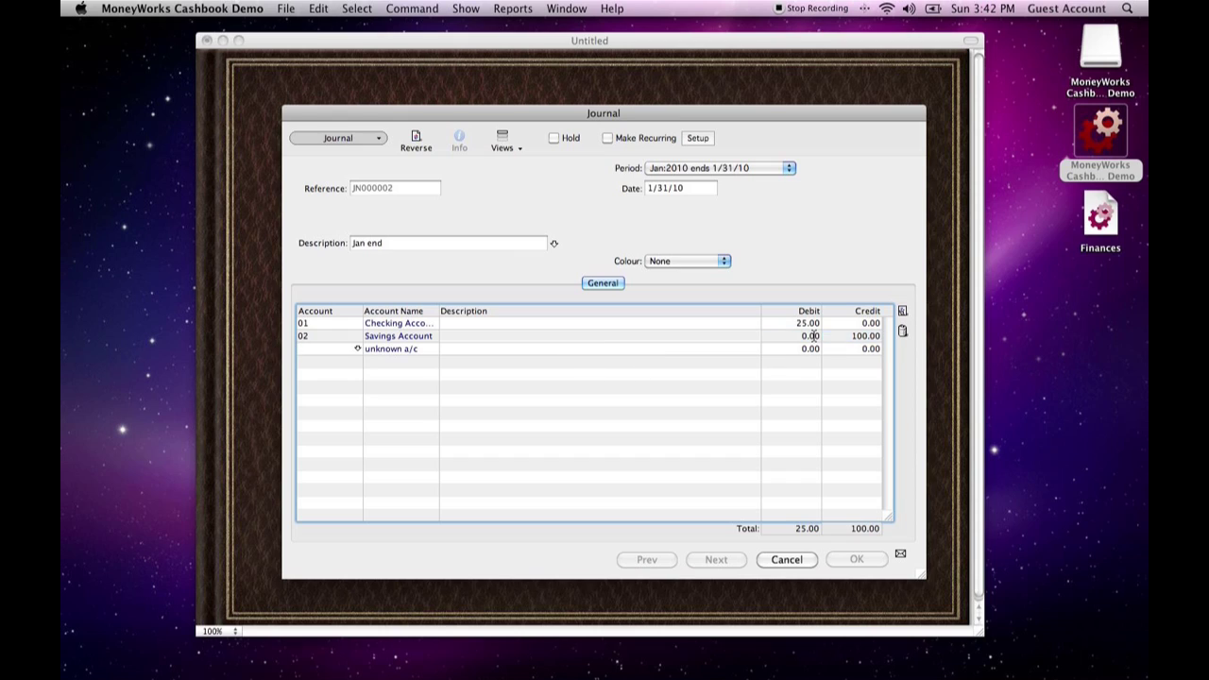
key(Tab)
scroll(581, 378, down, 5)
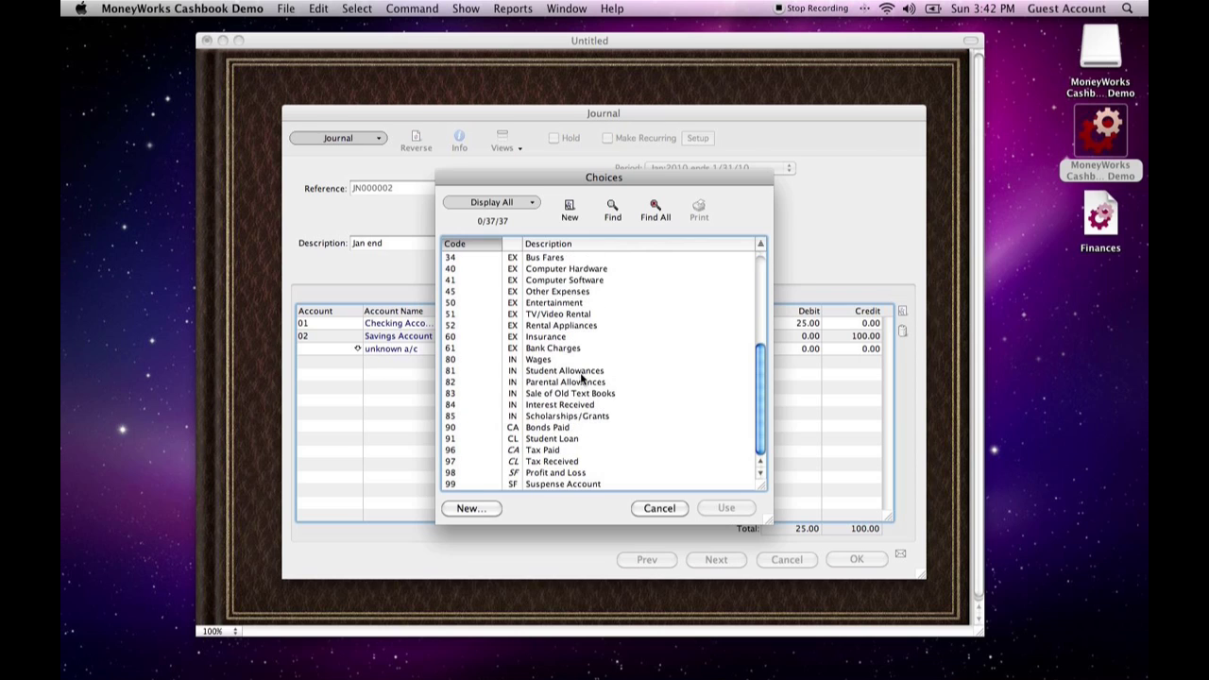
click(548, 484)
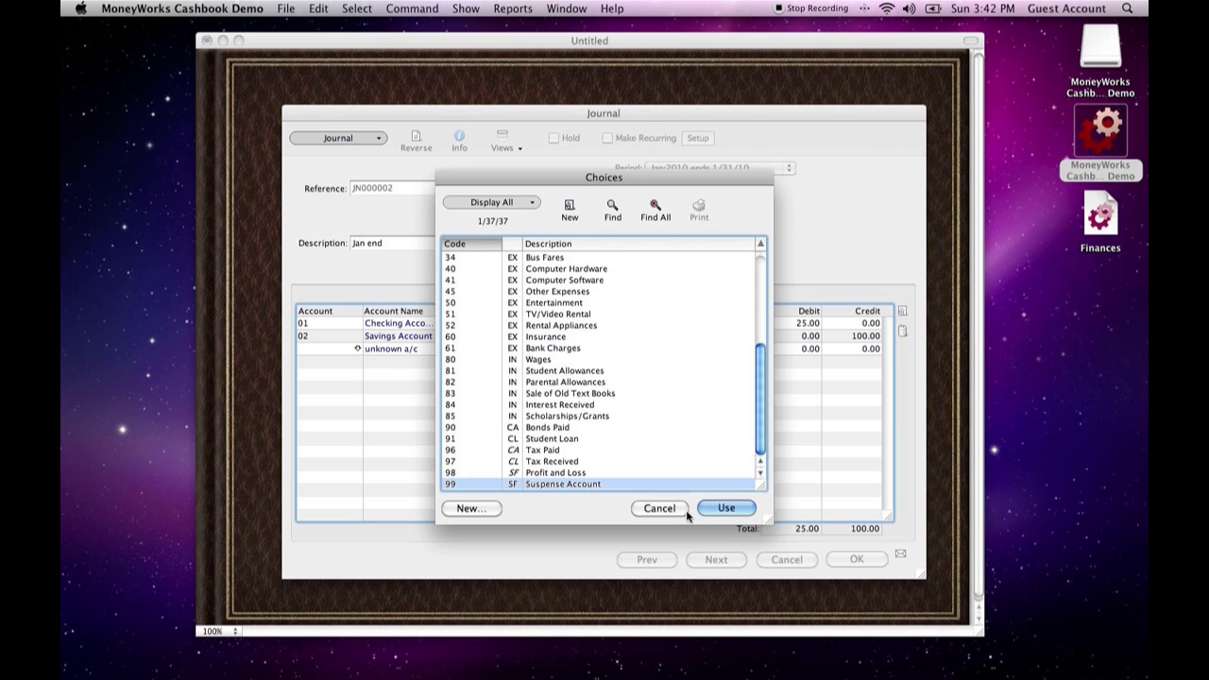
click(723, 508)
click(353, 349)
key(BackSpace)
- Add the Profit and Loss account (98) as the third line with a debit of 75, and save and post the January journal
key(Tab)
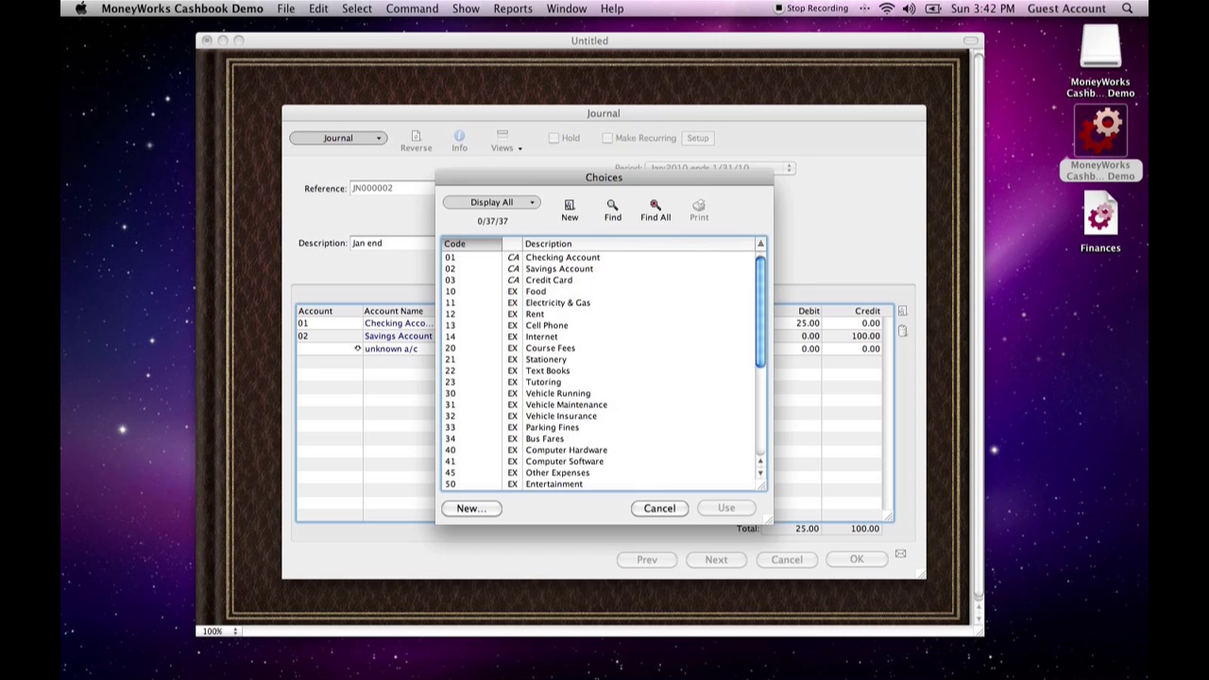
scroll(517, 477, down, 3)
scroll(518, 477, down, 3)
click(521, 473)
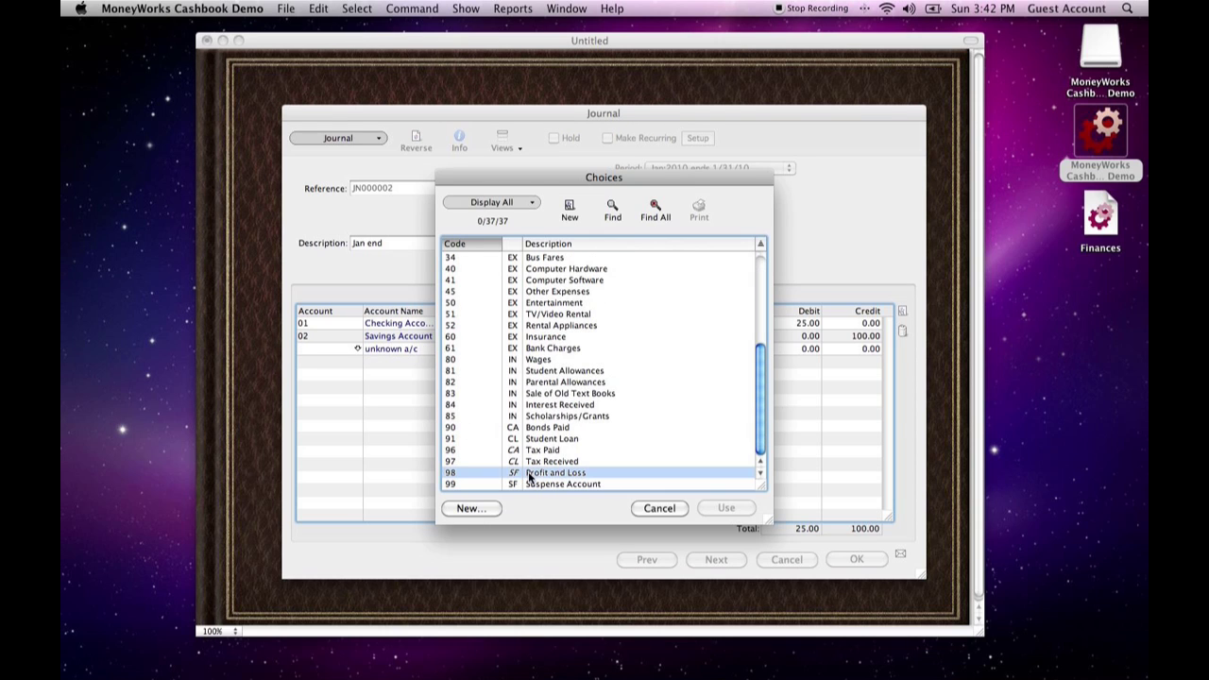
click(724, 511)
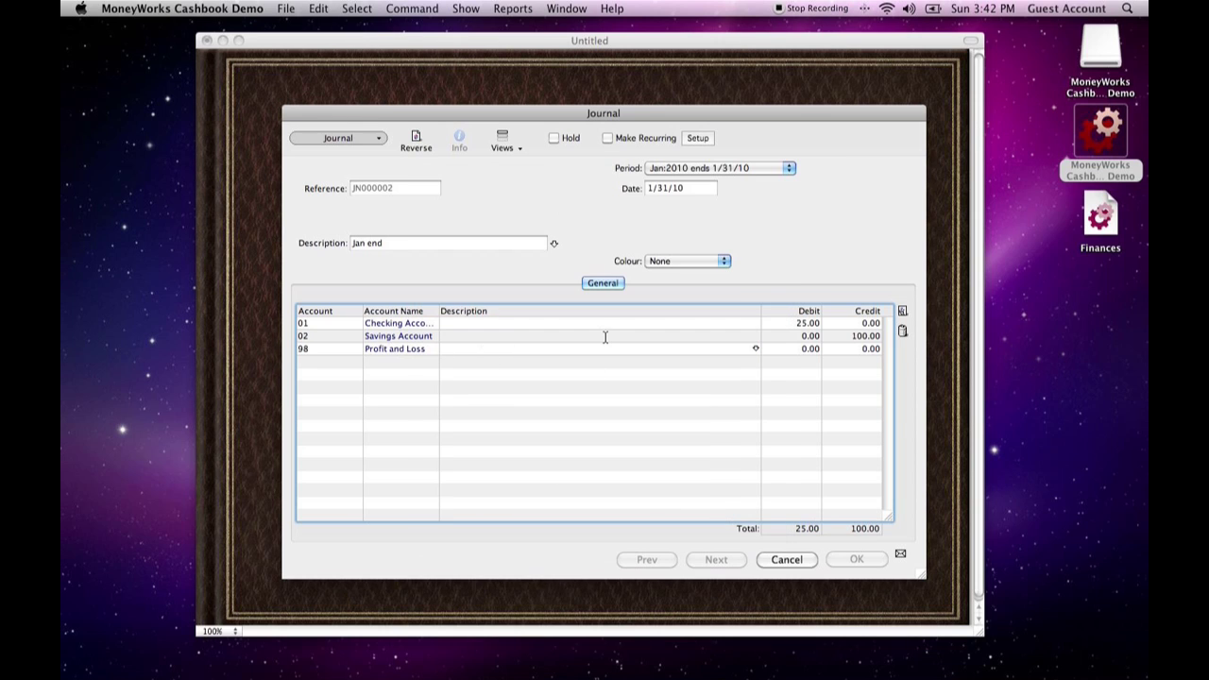
click(797, 349)
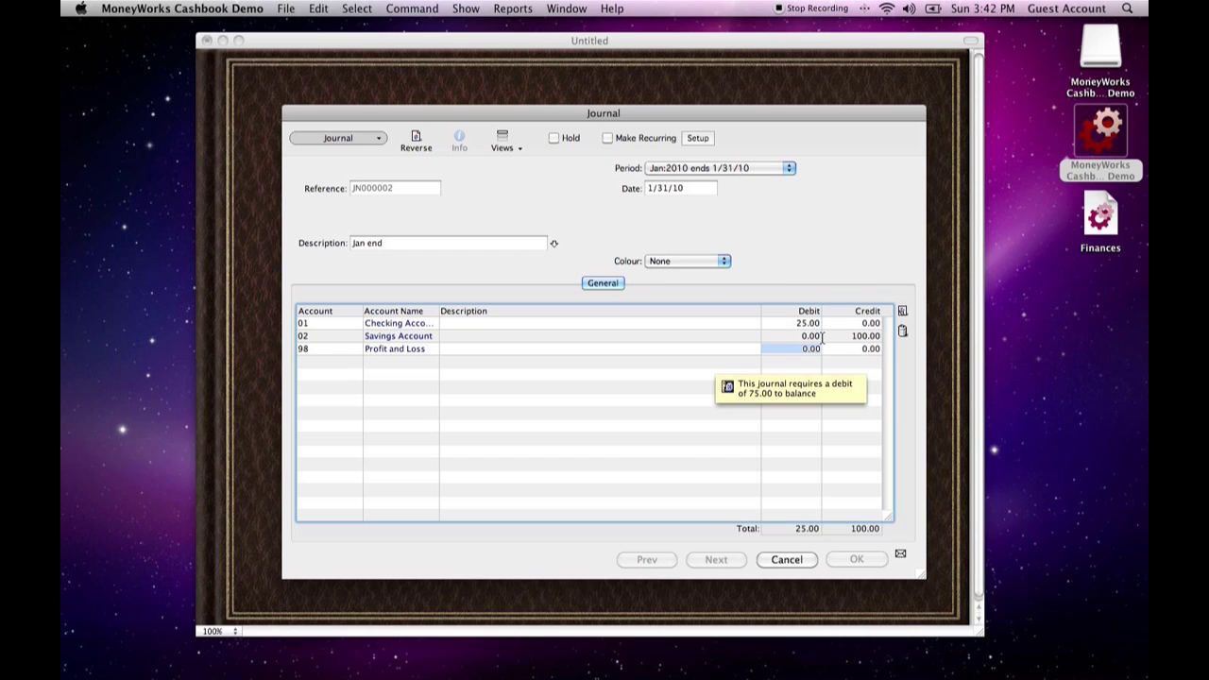
text(75)
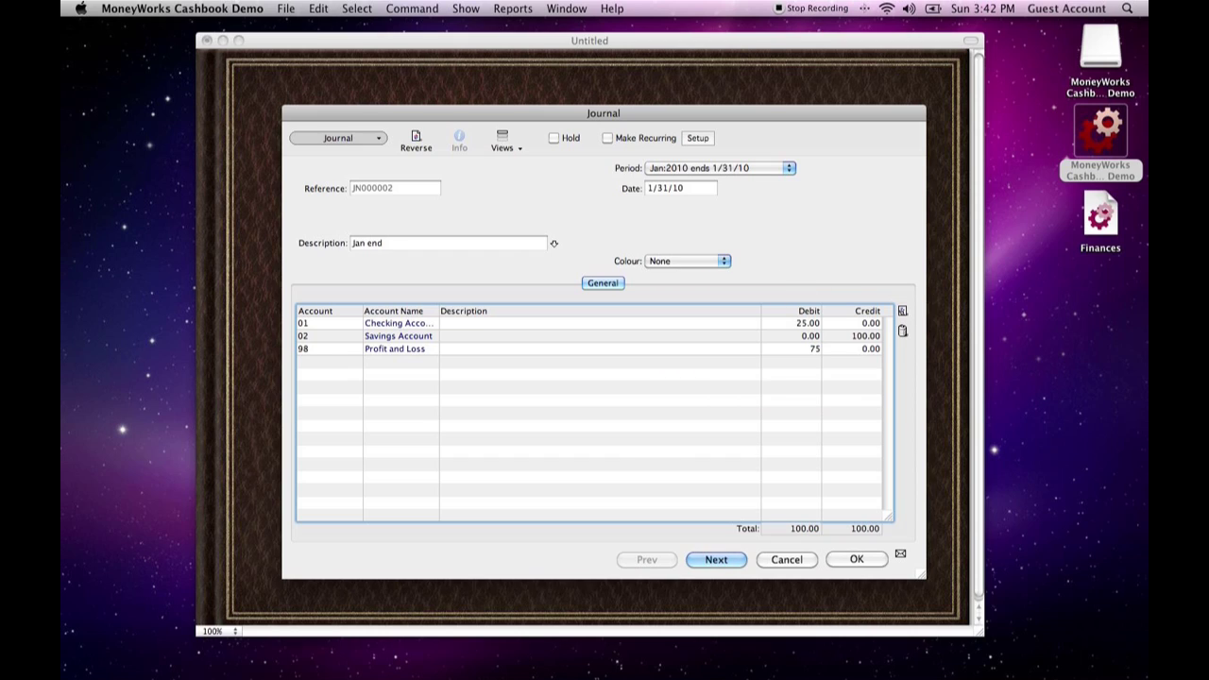
click(856, 559)
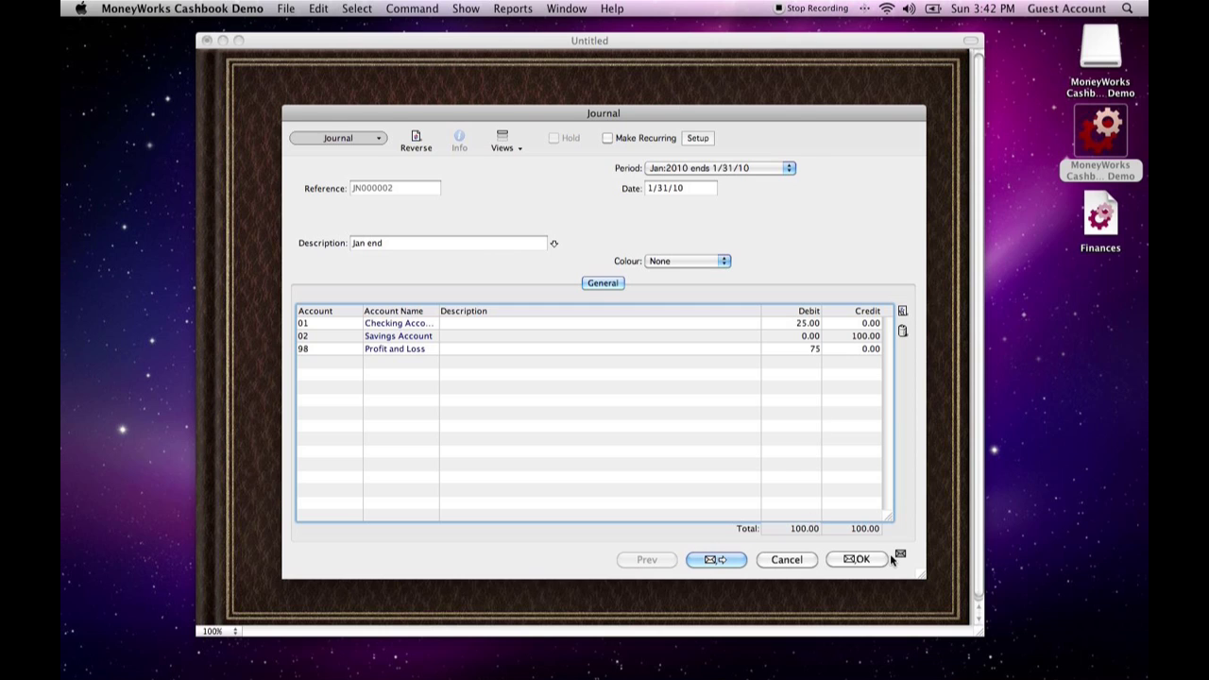
- Start a new journal entry in the Feb:2010 period, date it 2/28/10, and describe it as "Feb end"
click(645, 420)
click(745, 169)
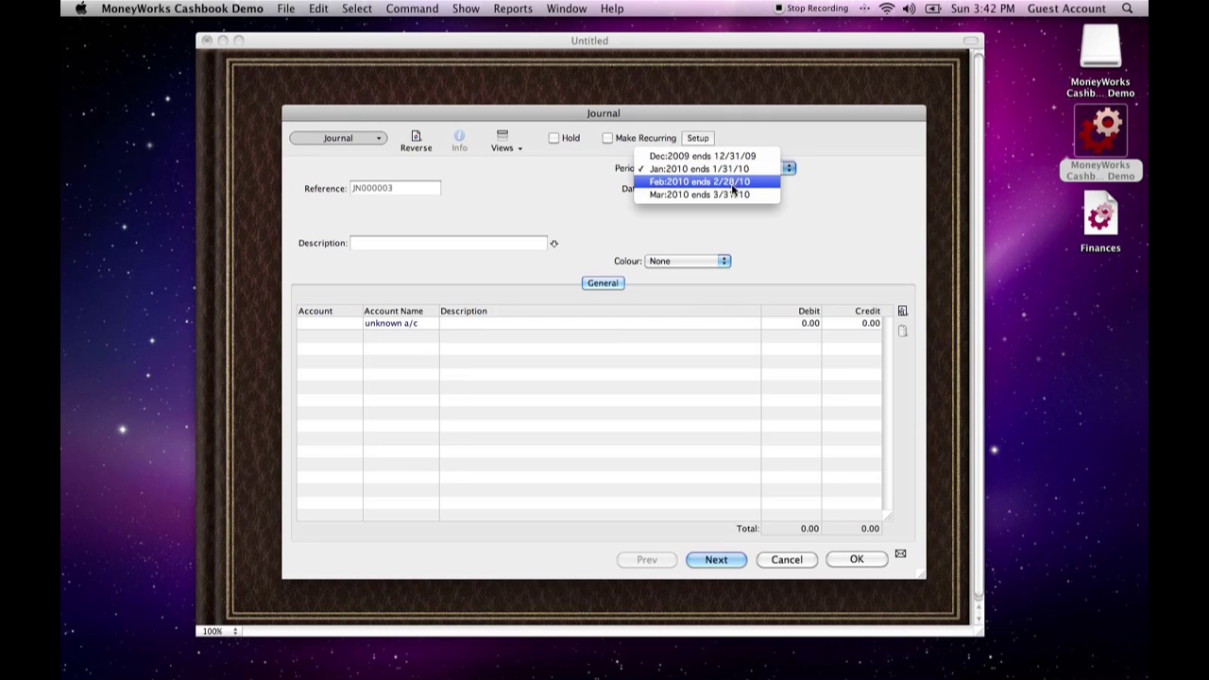
click(732, 182)
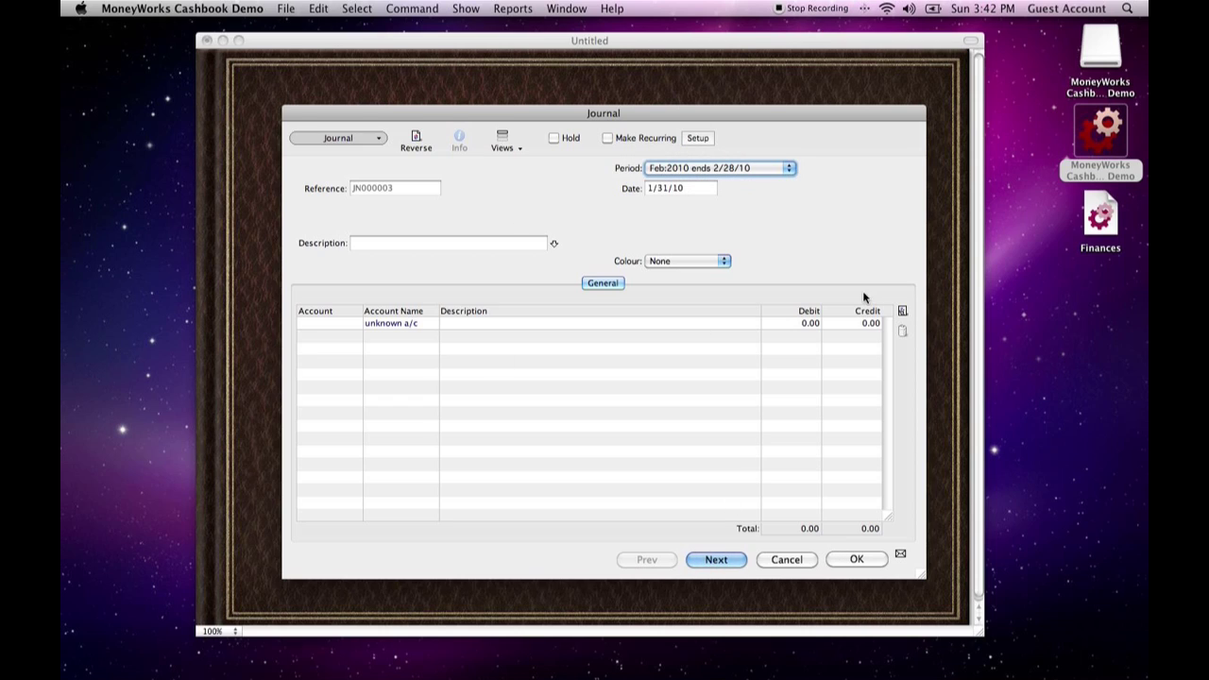
click(704, 186)
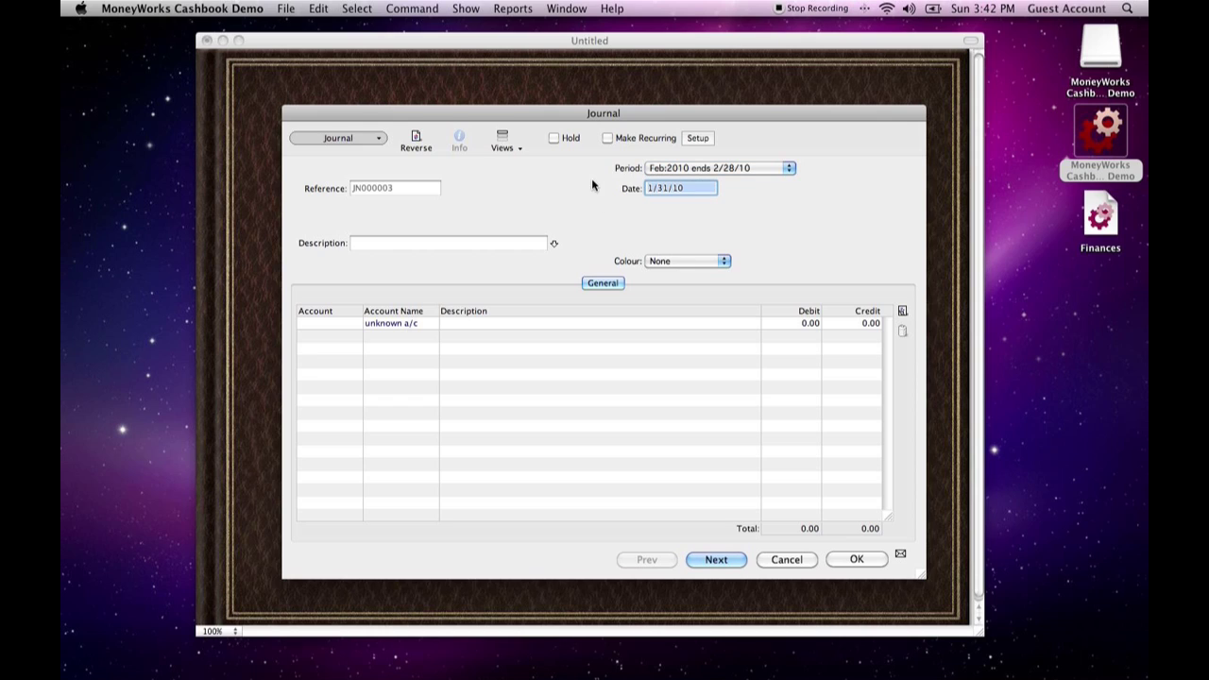
text(2/28/10)
key(shift+Tab)
key(shift+Tab)
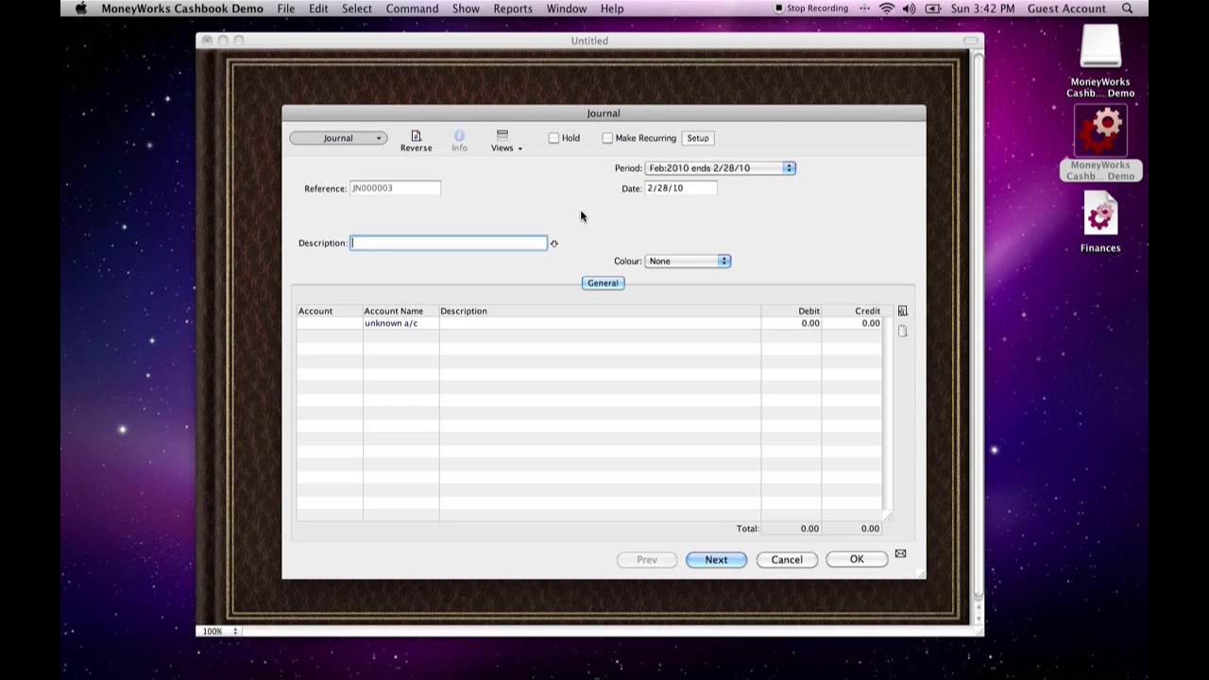
text(Feb end)
- Add the Checking Account (01) as the first line of the February journal with a credit of 45
key(Tab)
key(Tab)
key(Tab)
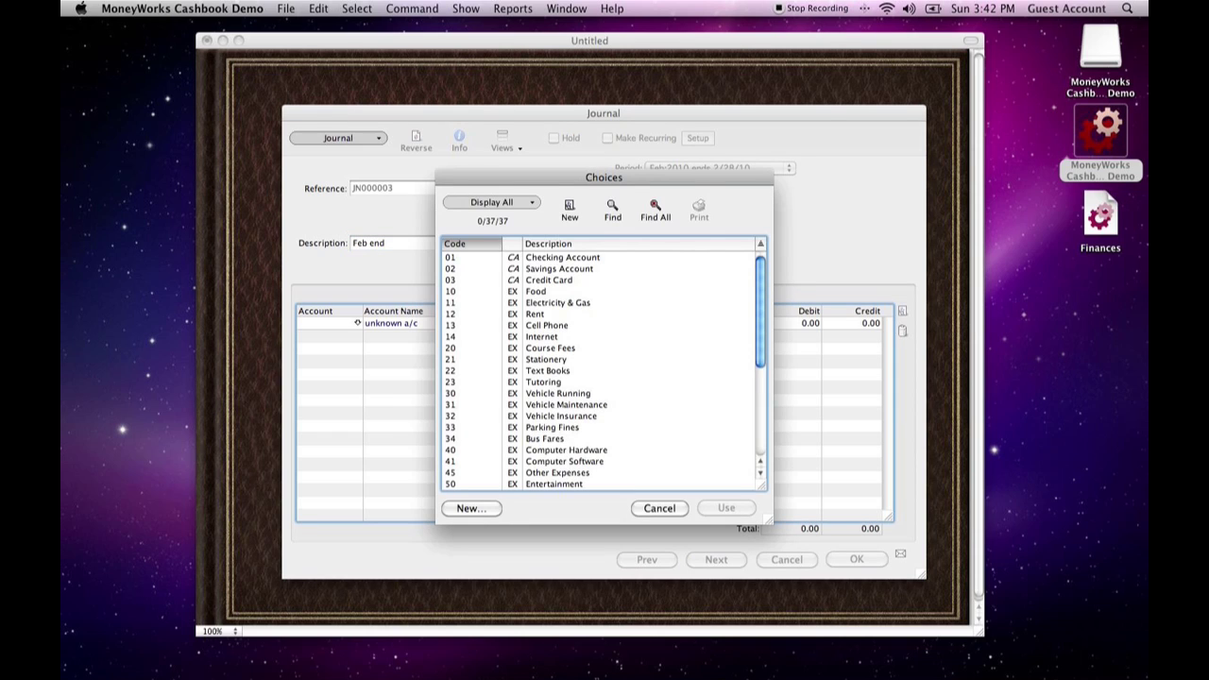
click(586, 260)
click(726, 507)
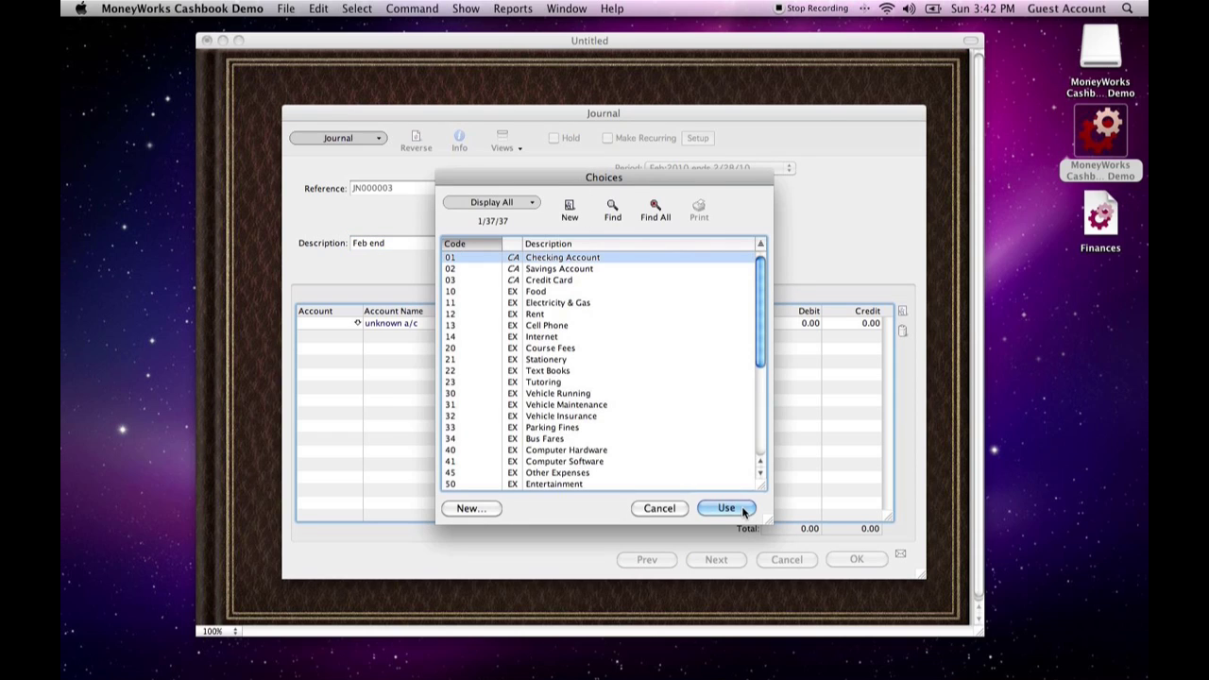
click(850, 324)
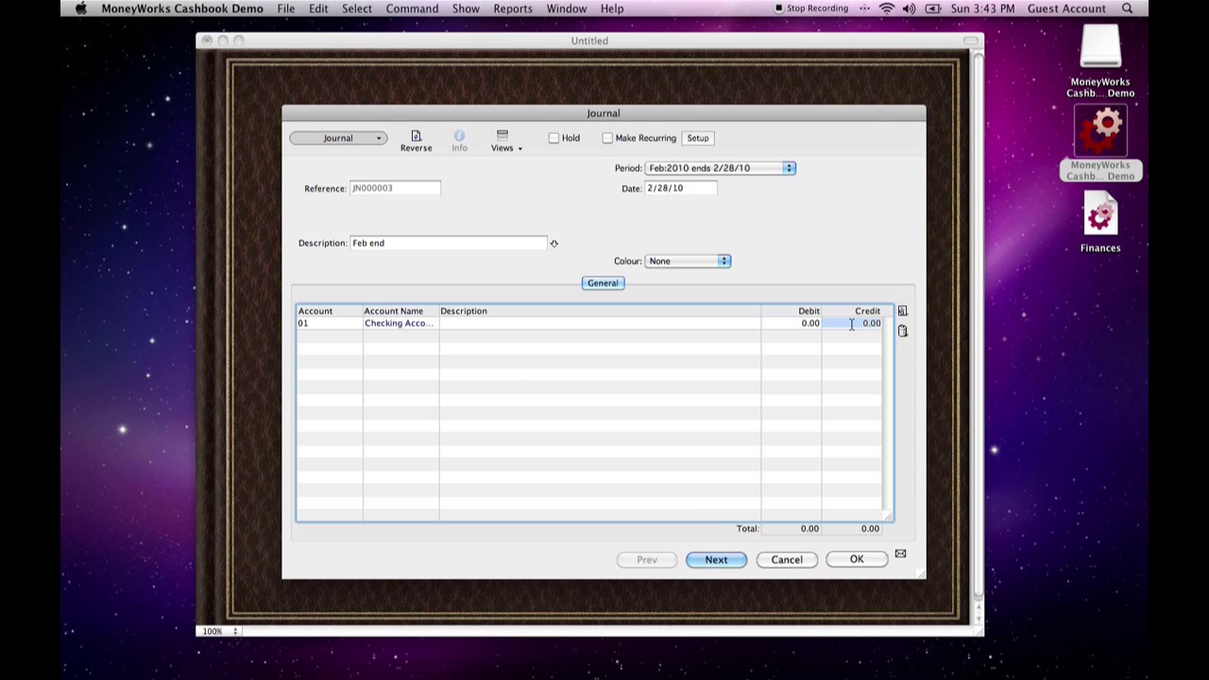
text(45)
key(Tab)
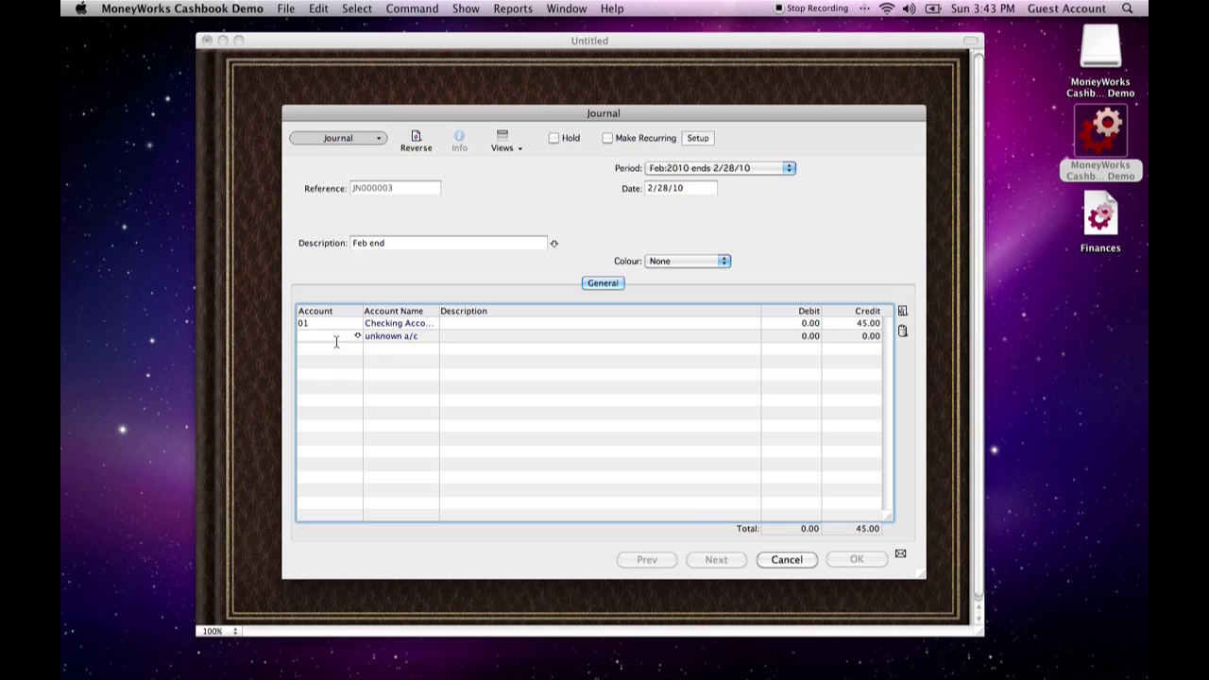
- Add the Savings Account (02) as the second line of the February journal with a credit of 25
key(Tab)
click(554, 272)
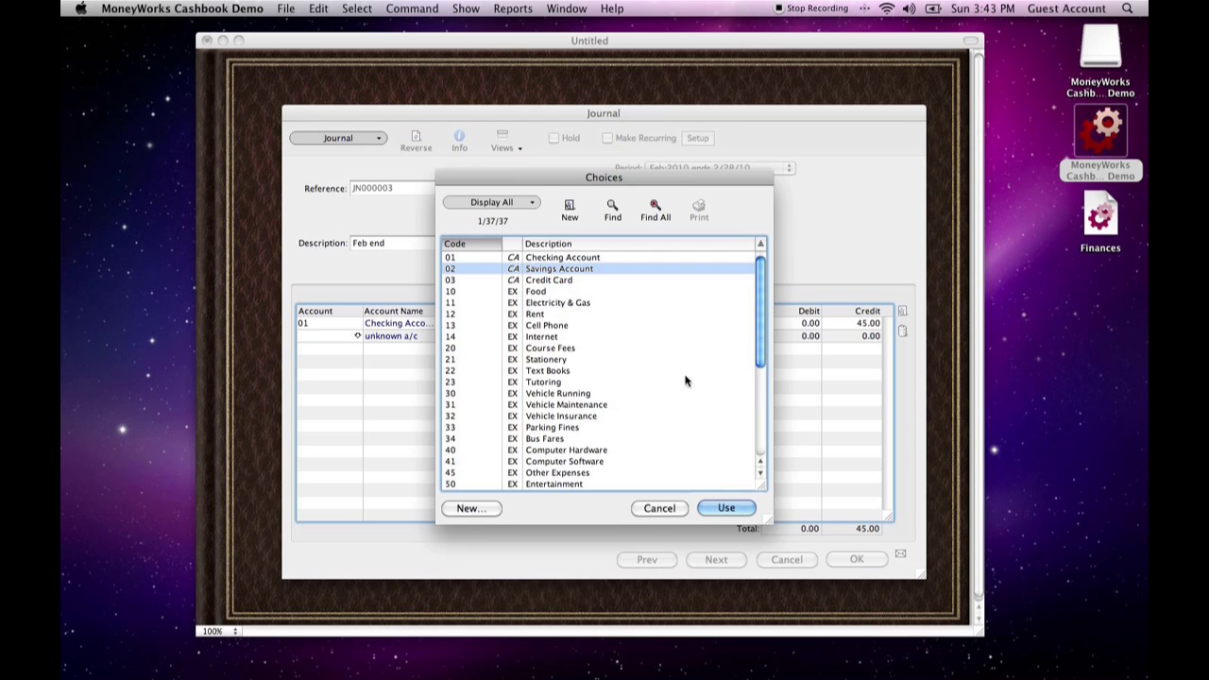
click(726, 508)
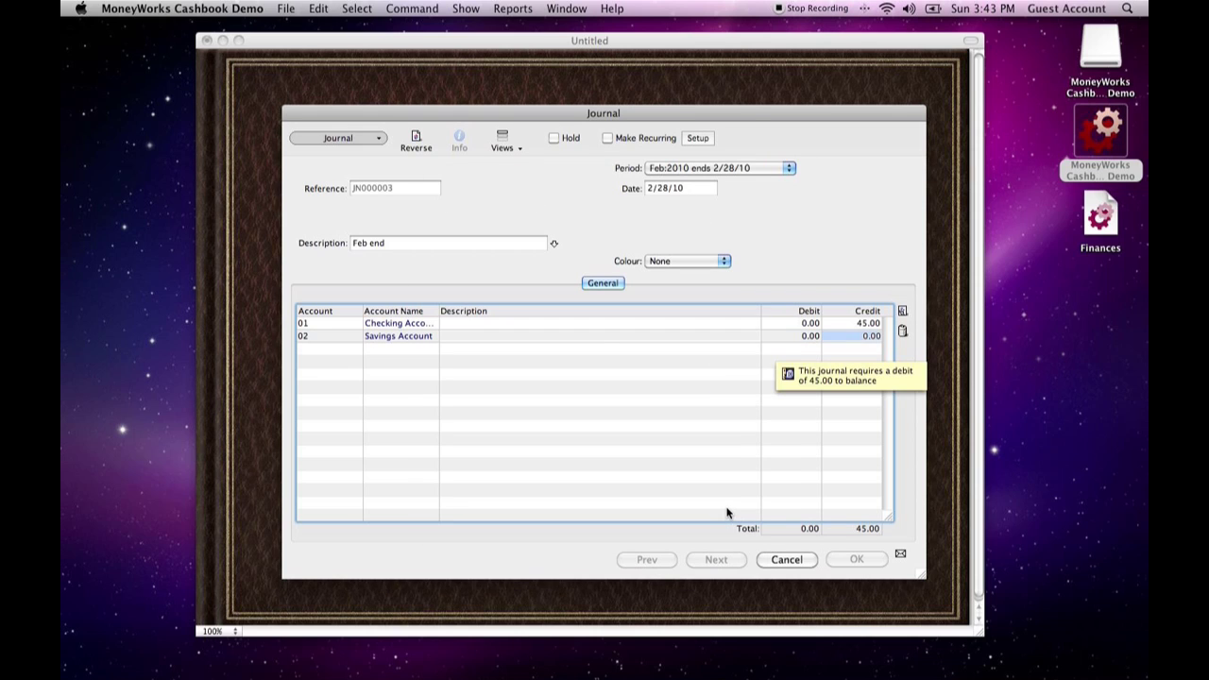
text(25)
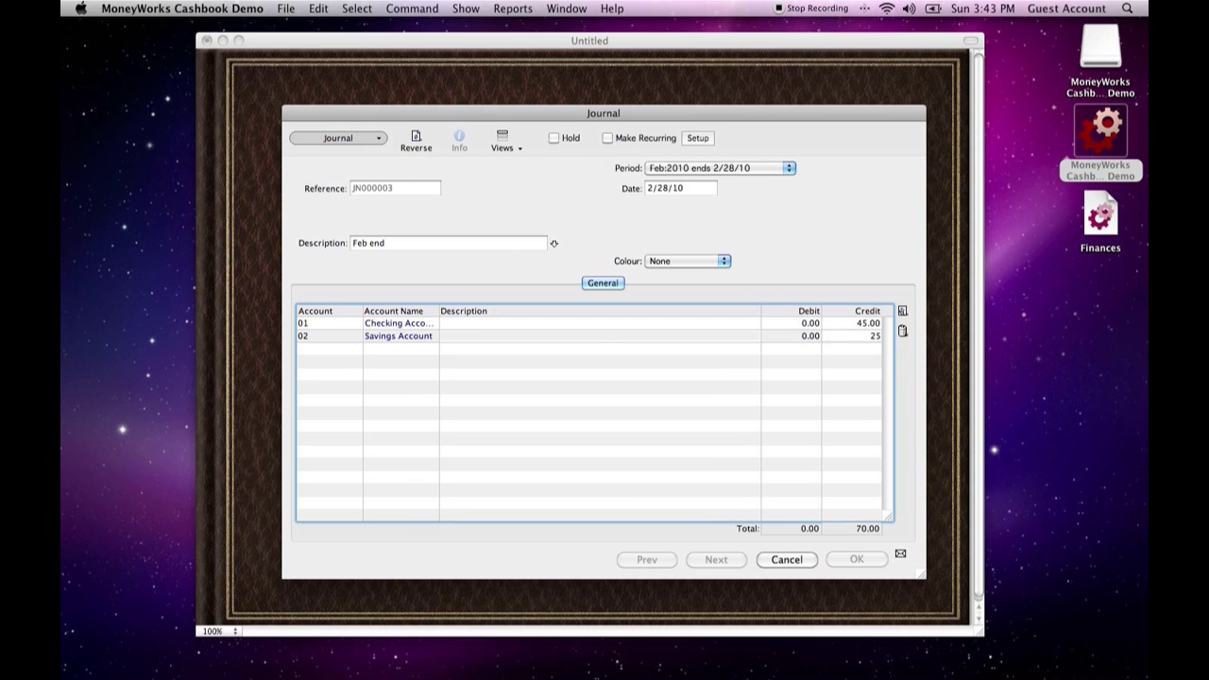
key(Tab)
key(Tab)
- Add the Profit and Loss account (98) with a debit of 70, and save and post the February journal
scroll(685, 437, down, 5)
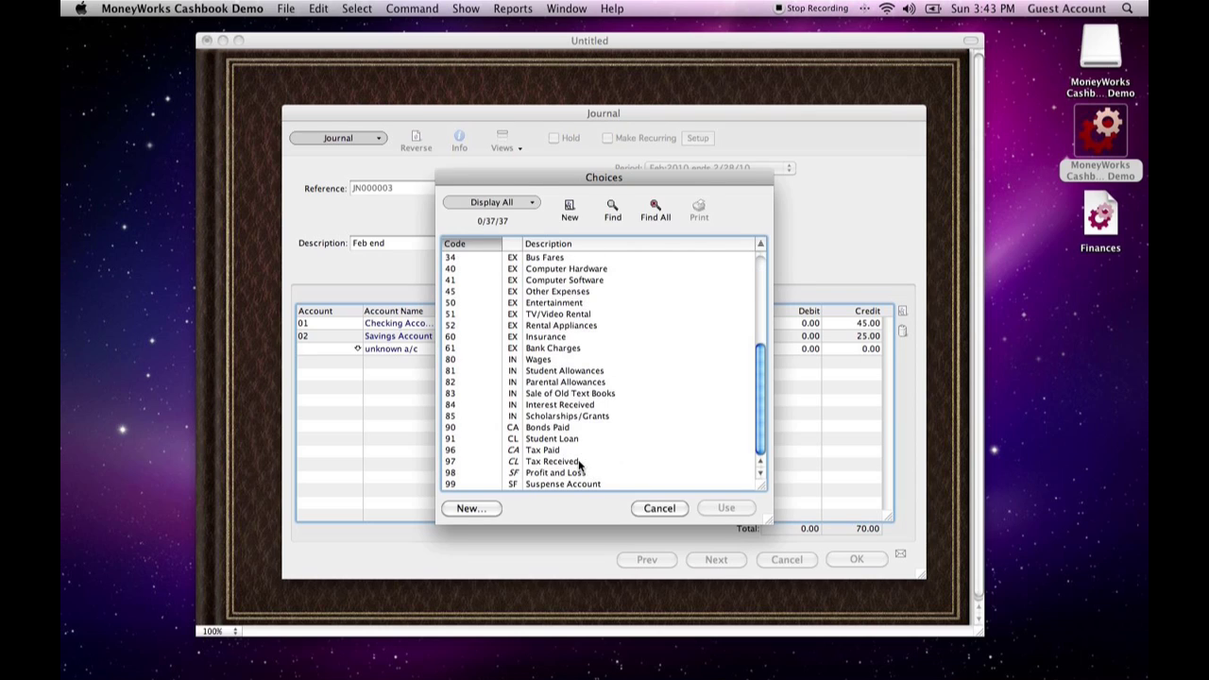
click(576, 472)
click(729, 508)
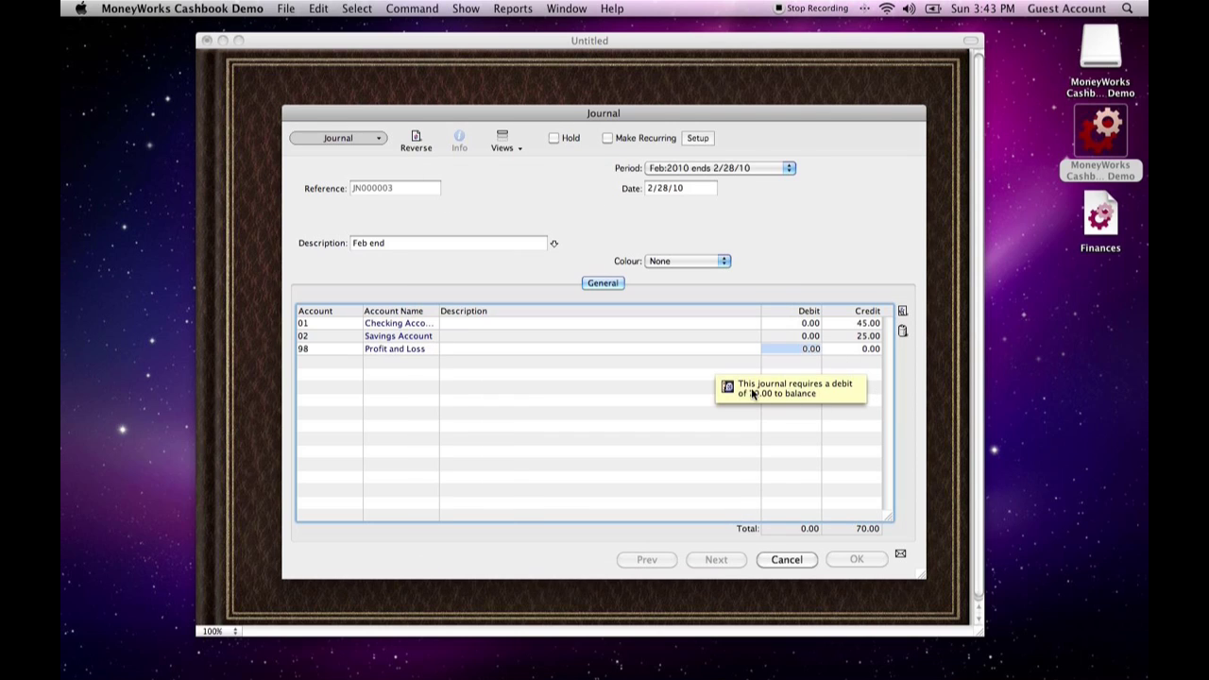
text(70)
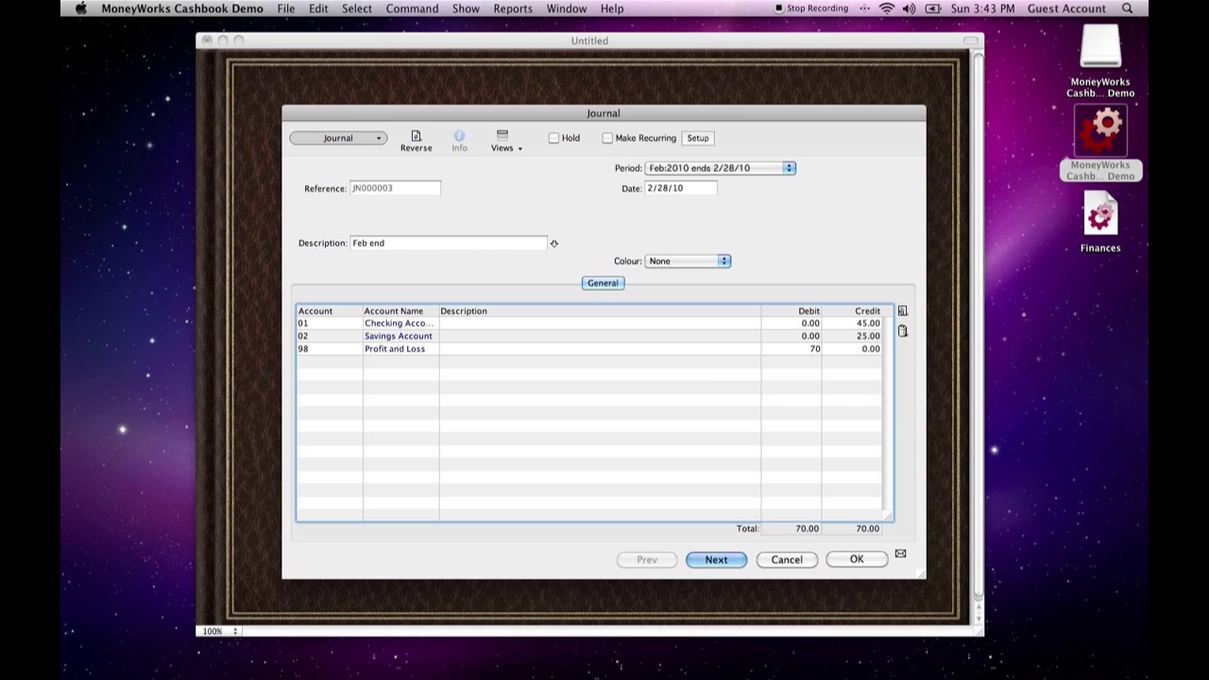
click(856, 559)
- Review this year's monthly closing balances for the accounts, and close the balances view
click(669, 203)
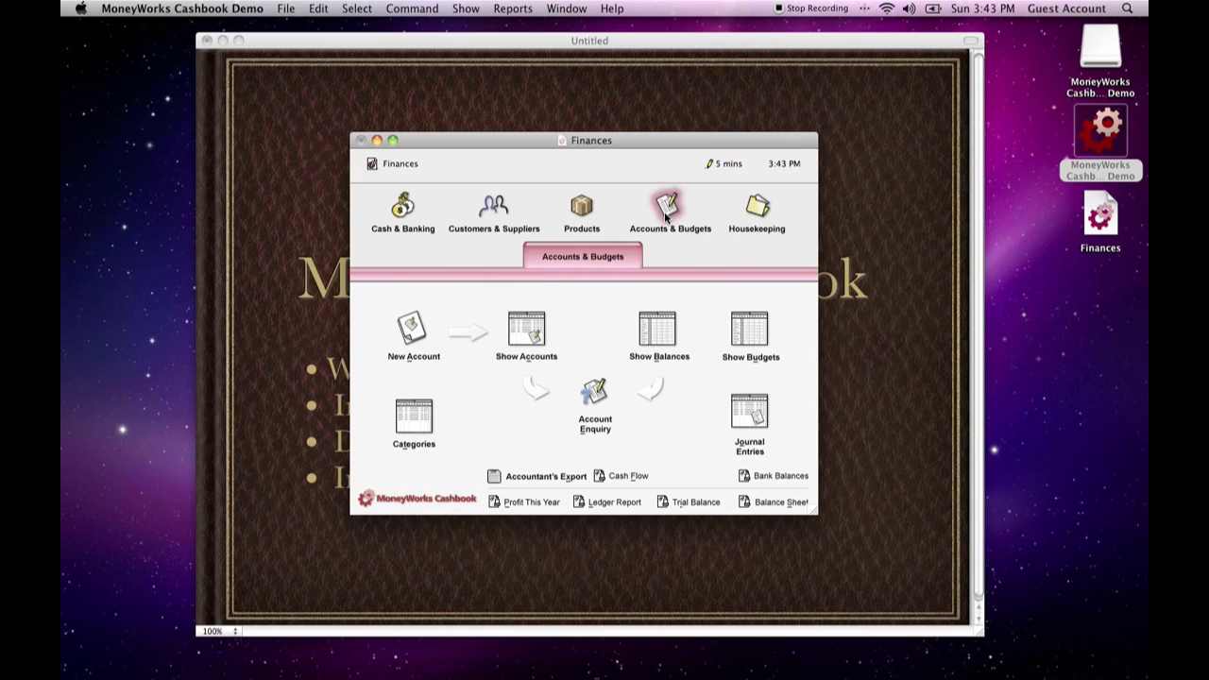
click(666, 354)
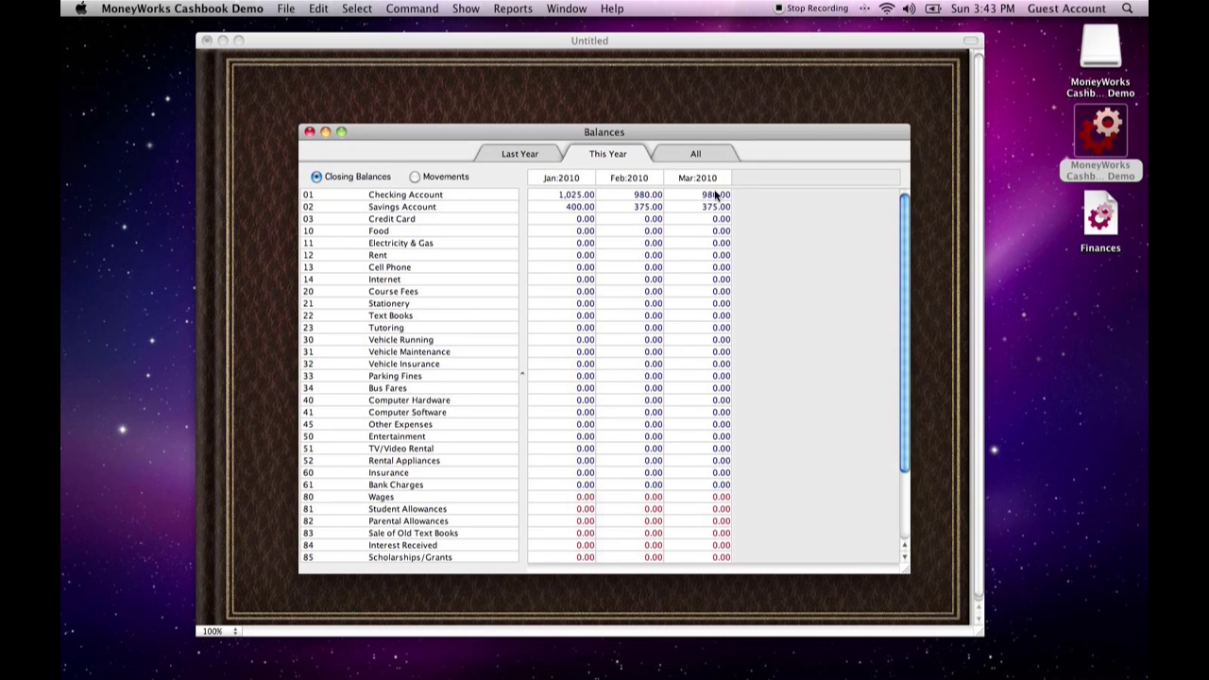
click(309, 131)
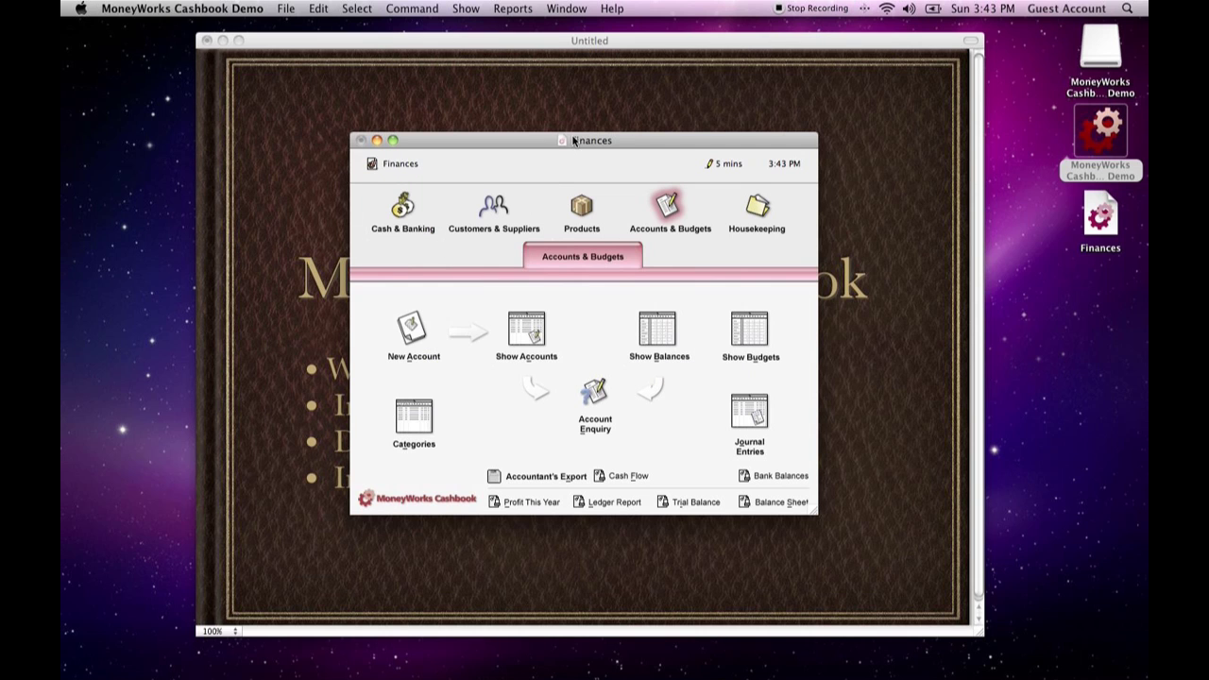
mouse_move(572, 140)
mouse_down()
mouse_move(789, 158)
mouse_move(572, 161)
mouse_up()
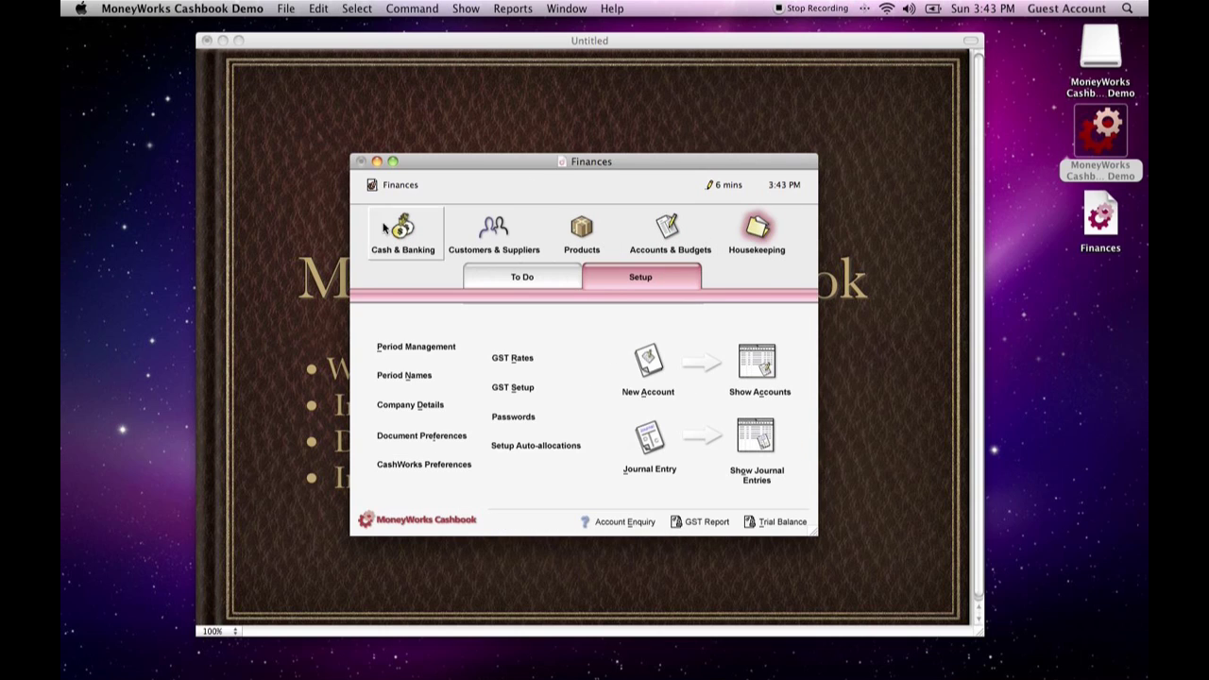
mouse_move(399, 230)
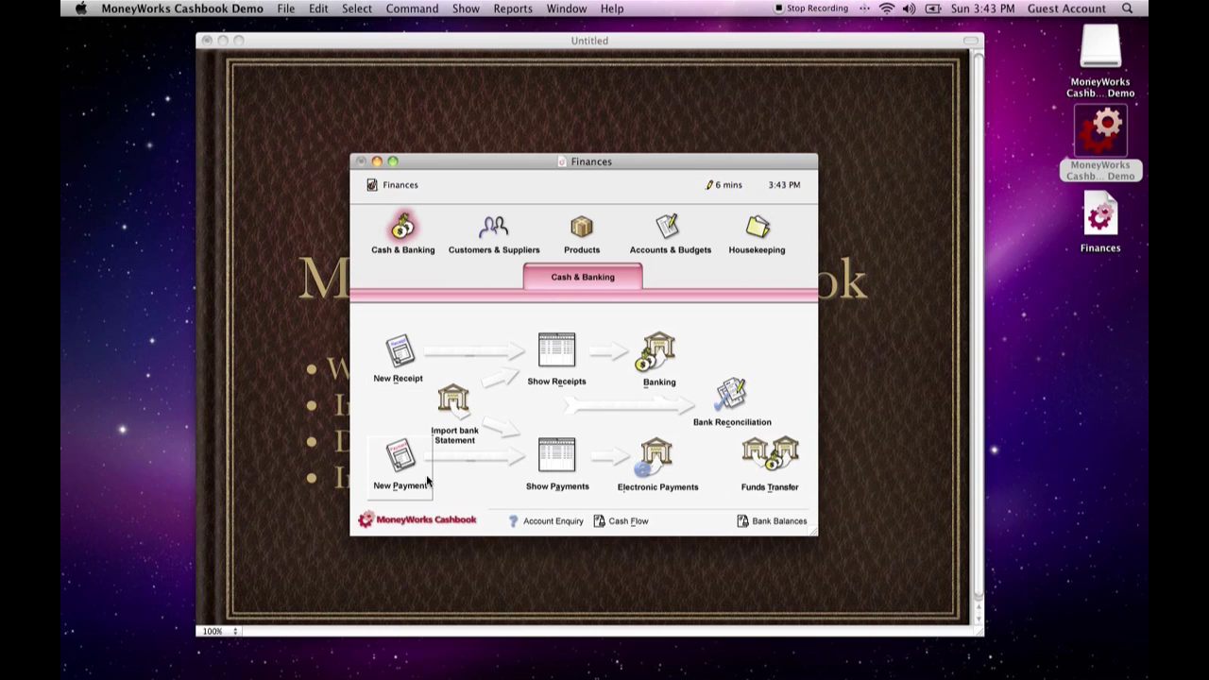
click(518, 9)
mouse_move(478, 7)
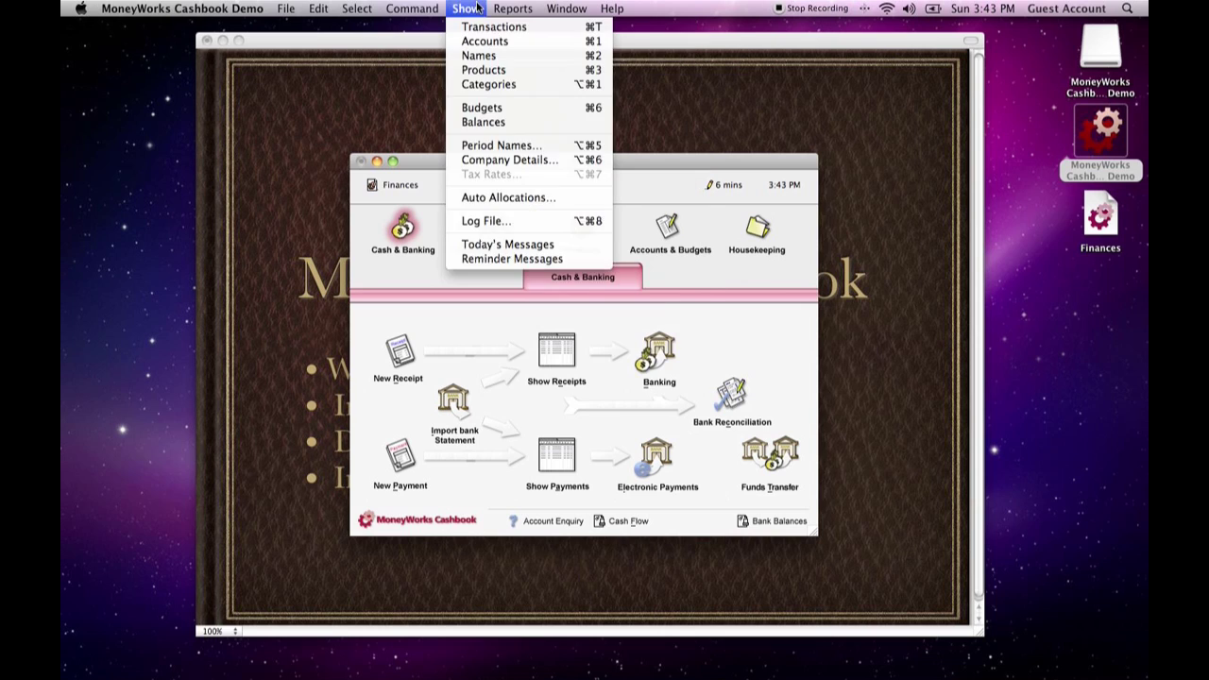
click(411, 6)
drag(567, 168, 585, 134)
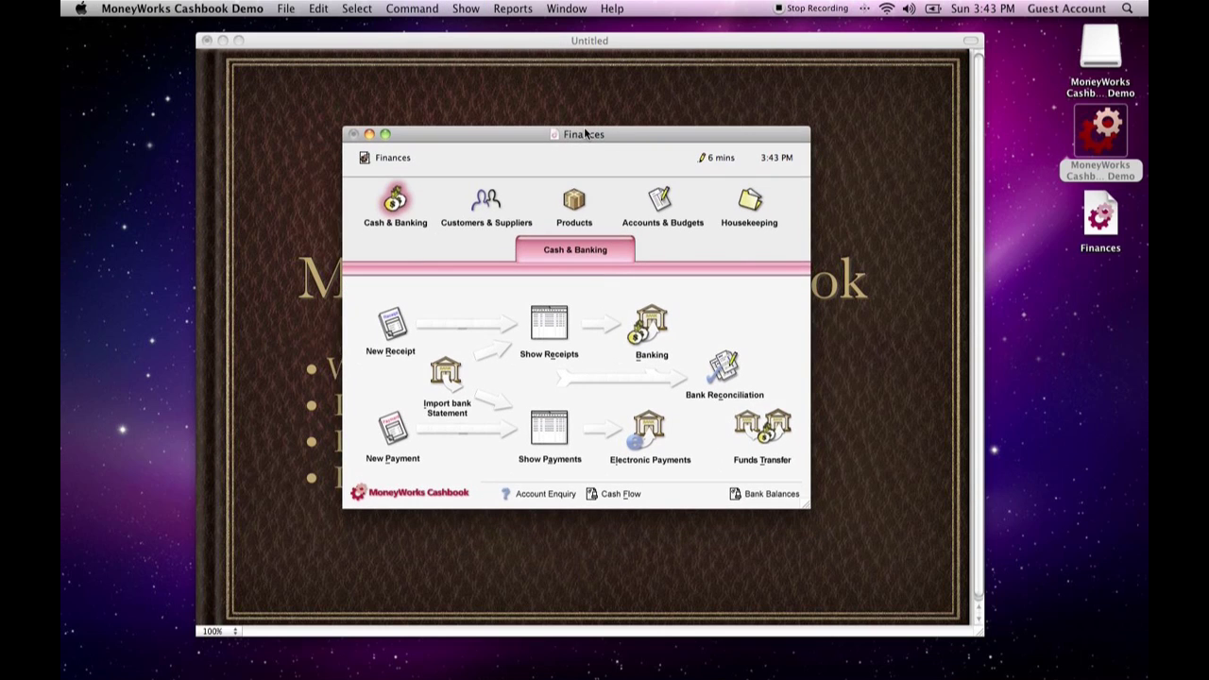